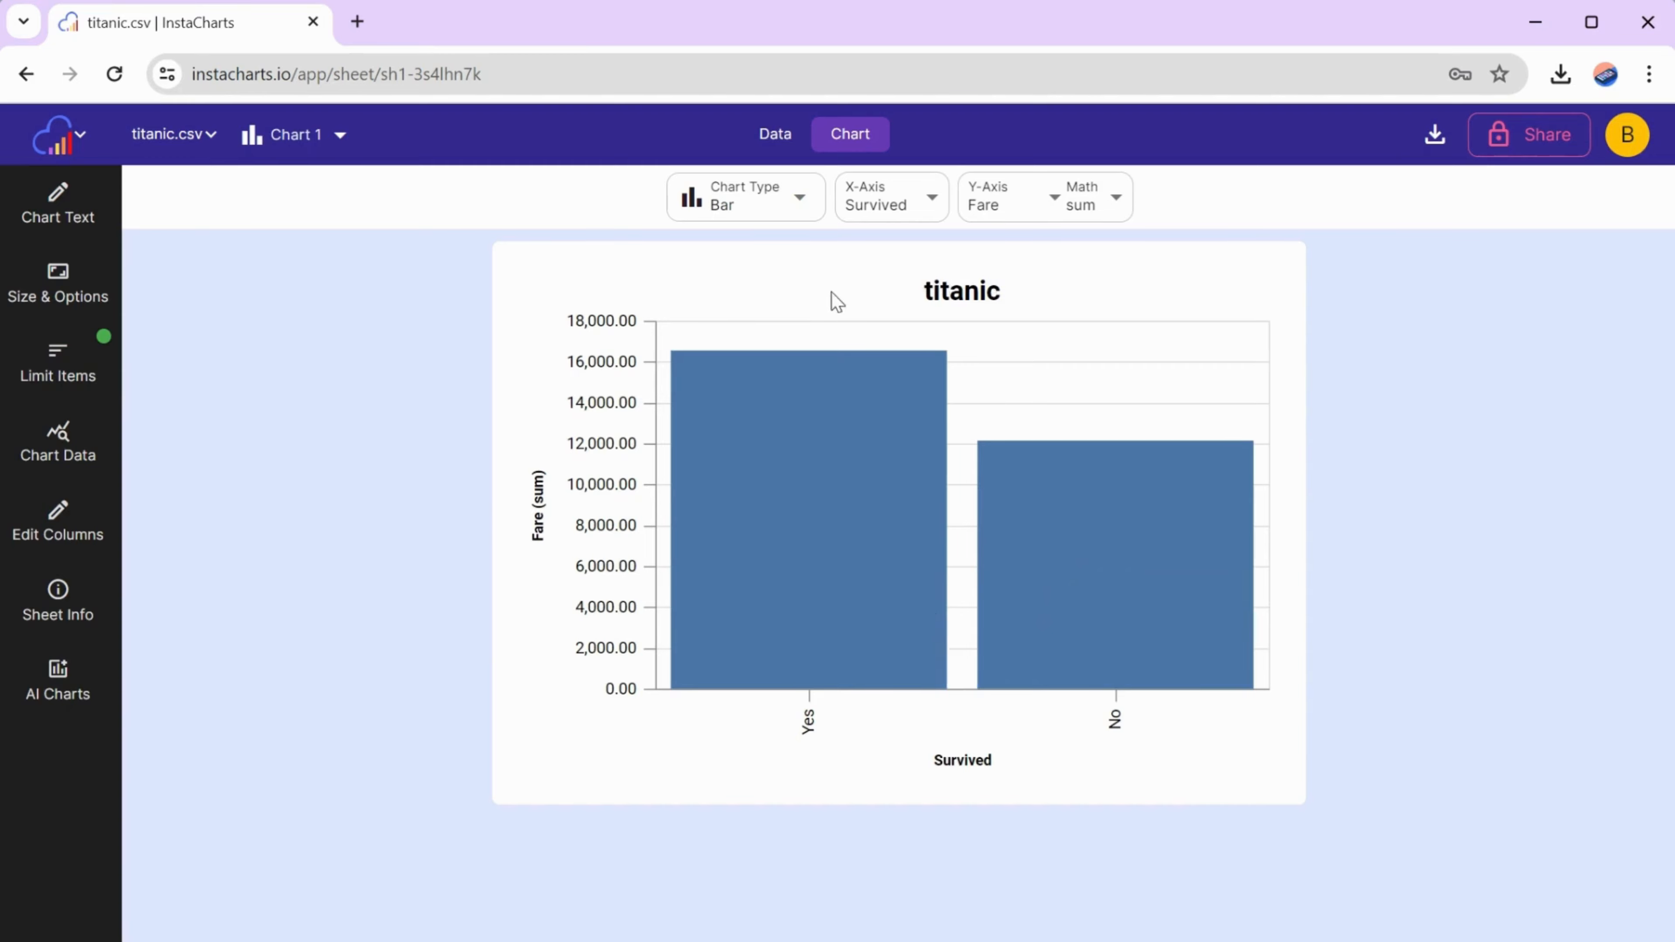
- Review the passenger records and columns in the titanic.csv data table
{"action": "left_click", "coordinate": [771, 136]}
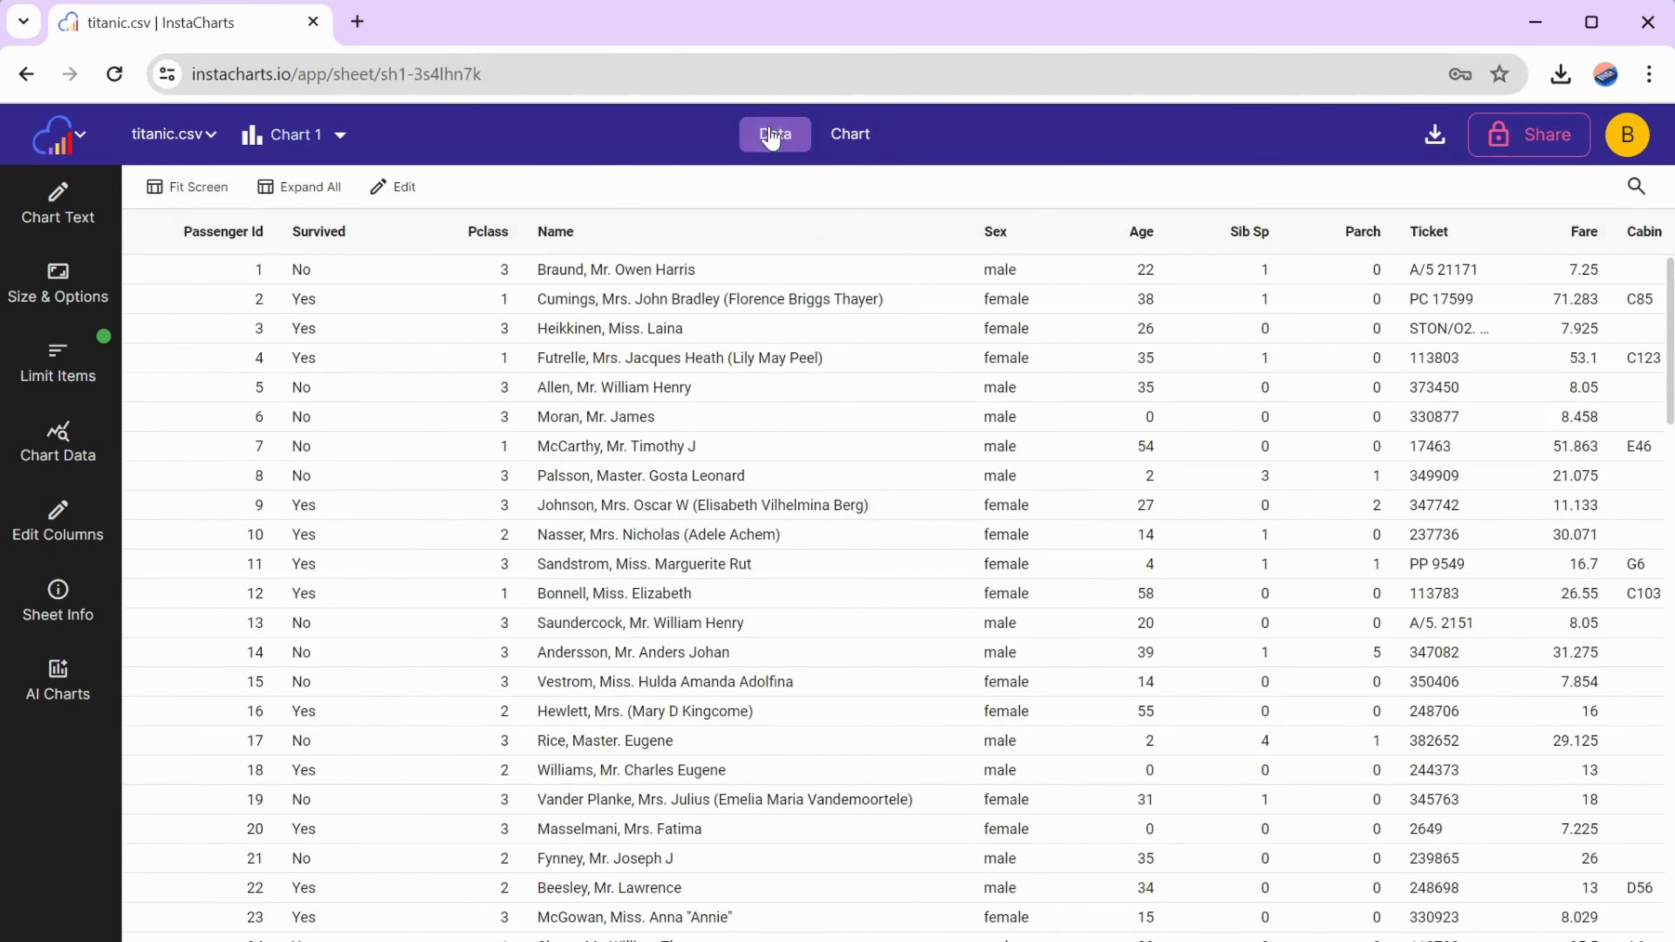
{"action": "scroll", "coordinate": [874, 543], "scroll_direction": "down", "scroll_amount": 15}
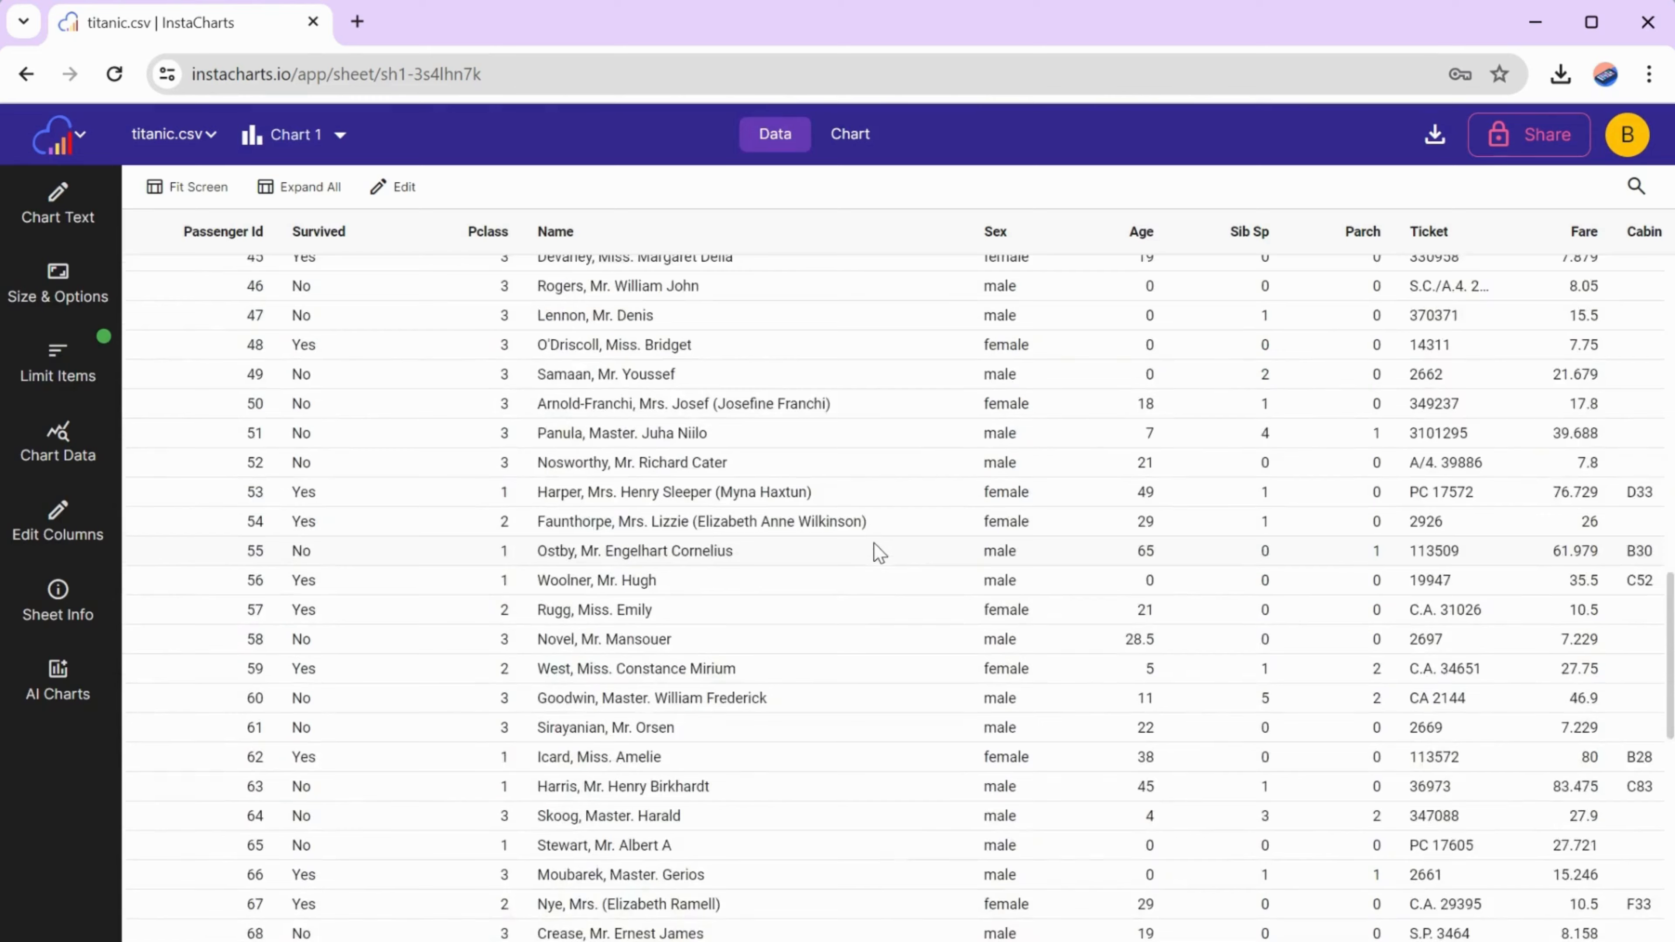
{"action": "scroll", "coordinate": [875, 544], "scroll_direction": "down", "scroll_amount": 8}
{"action": "scroll", "coordinate": [873, 544], "scroll_direction": "up", "scroll_amount": 20}
{"action": "scroll", "coordinate": [874, 543], "scroll_direction": "up", "scroll_amount": 9}
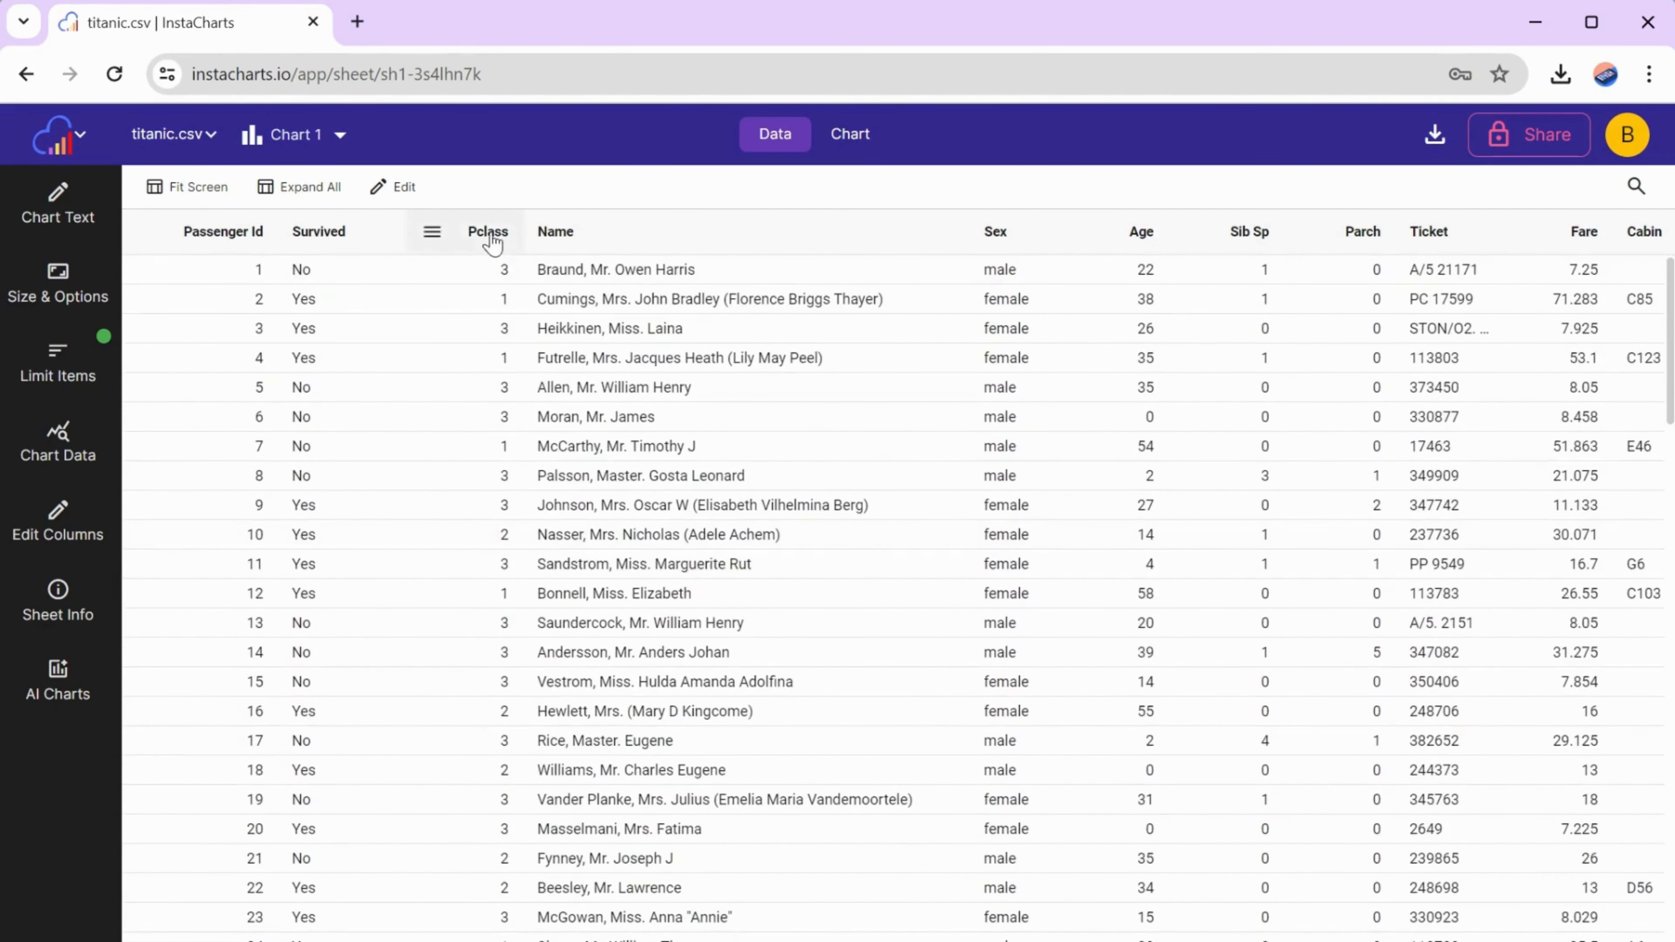
- Change Chart 1 to a Stacked Bar chart and set its Y-axis math to count
{"action": "left_click", "coordinate": [851, 140]}
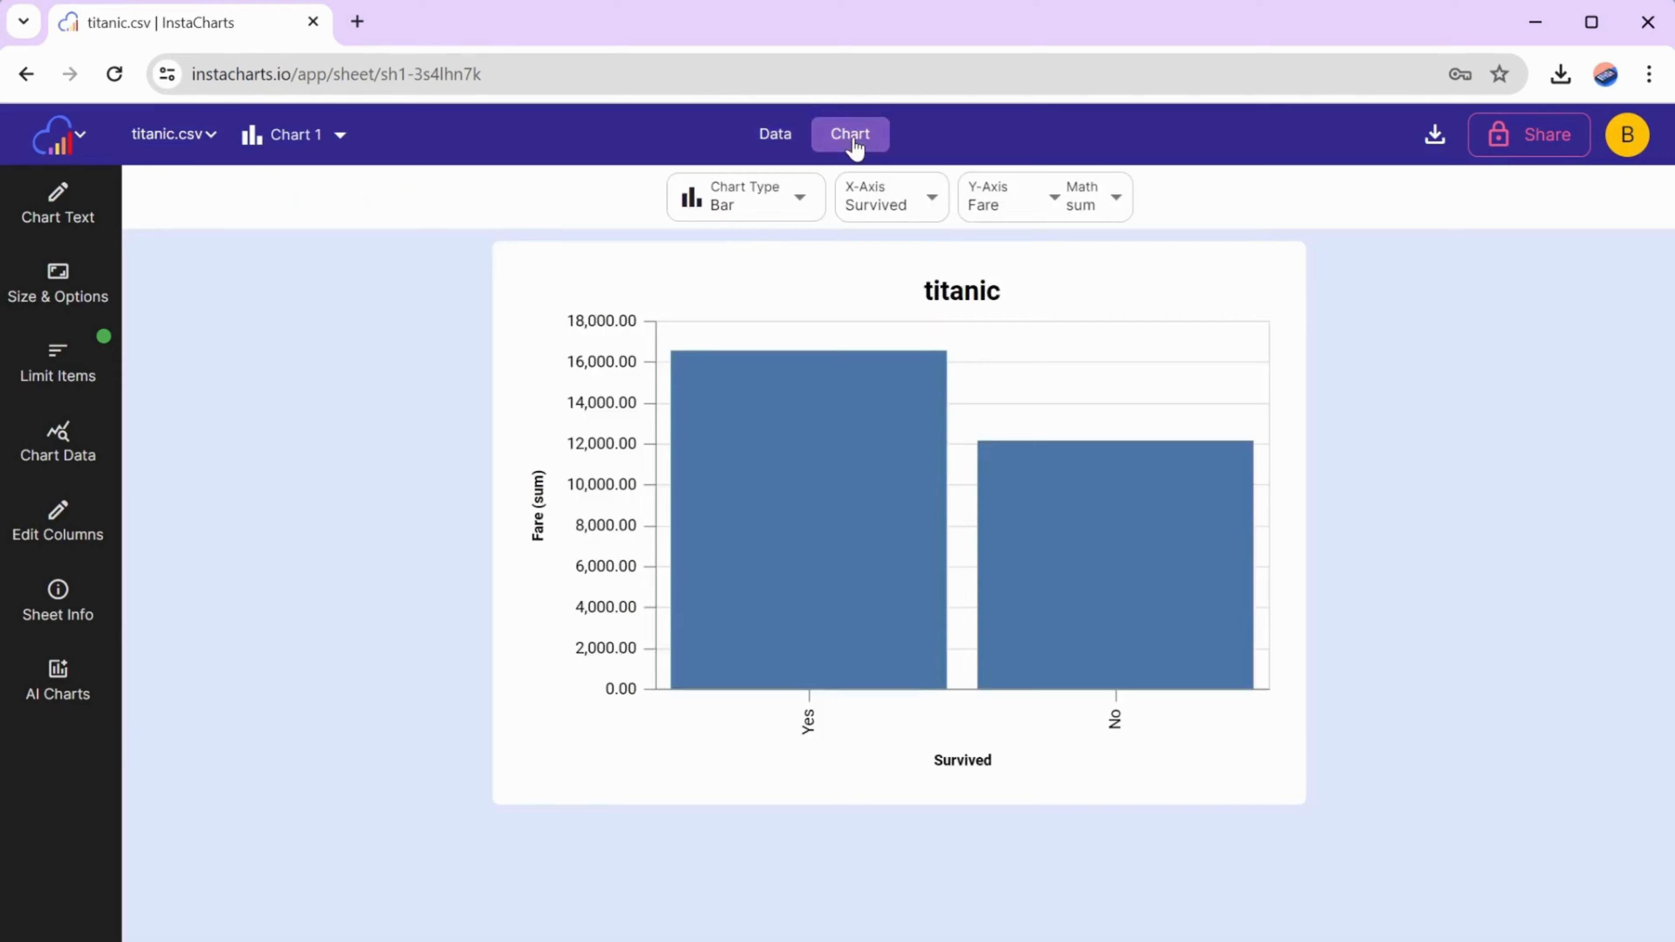
{"action": "left_click", "coordinate": [752, 205]}
{"action": "left_click", "coordinate": [738, 290]}
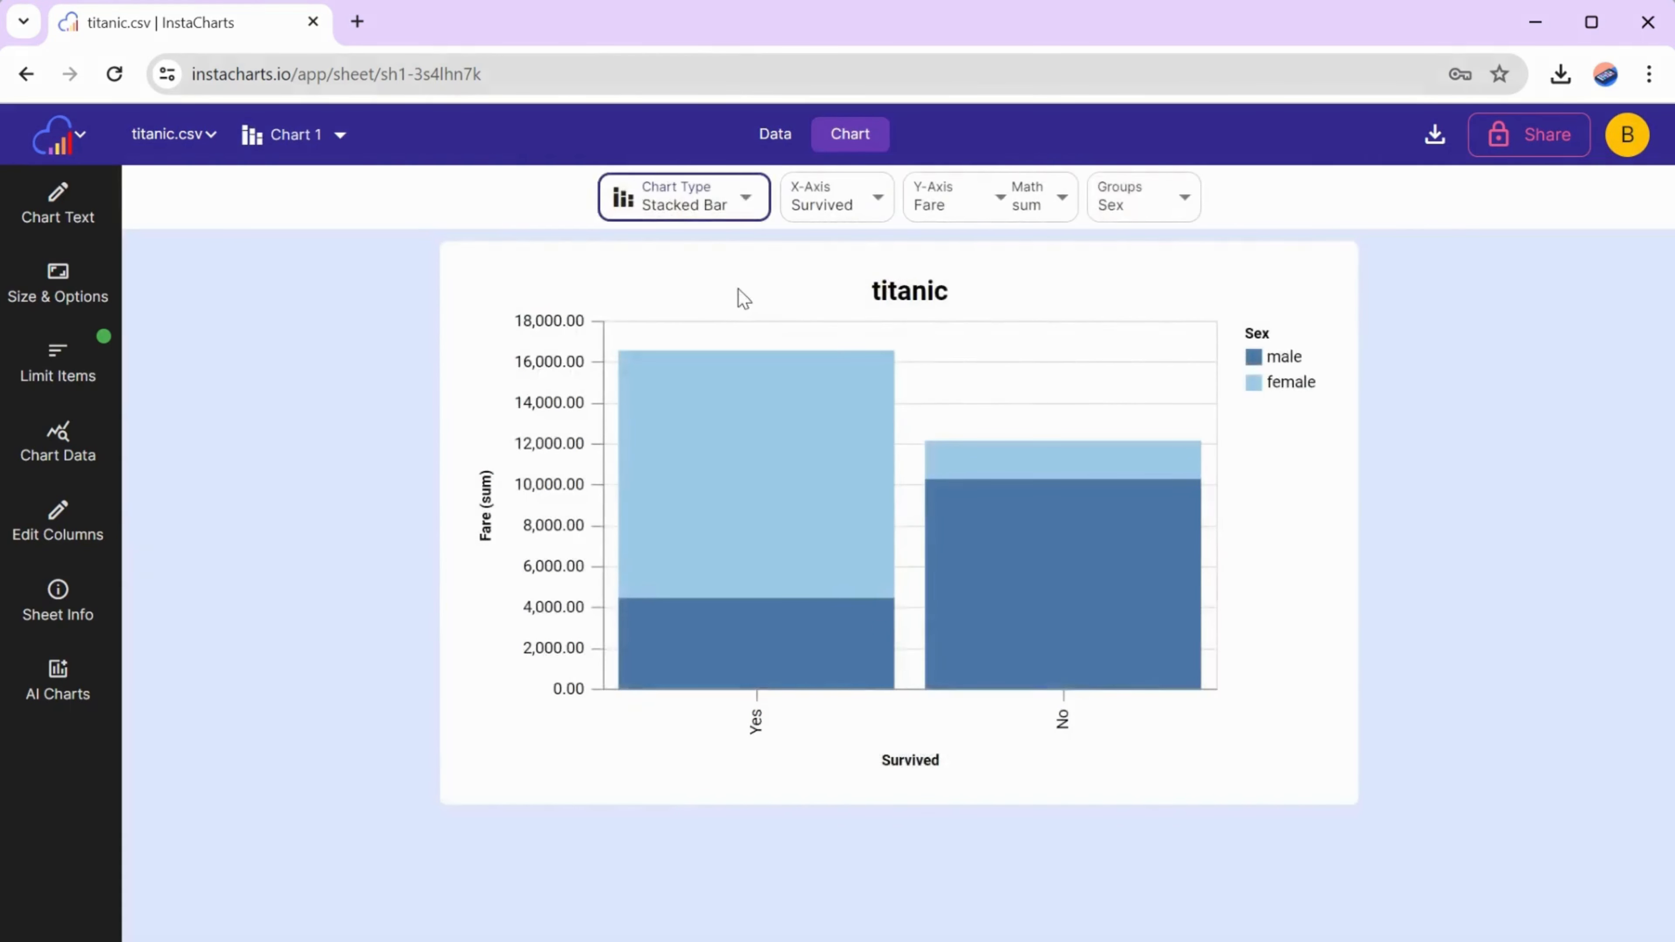
{"action": "left_click", "coordinate": [1056, 222]}
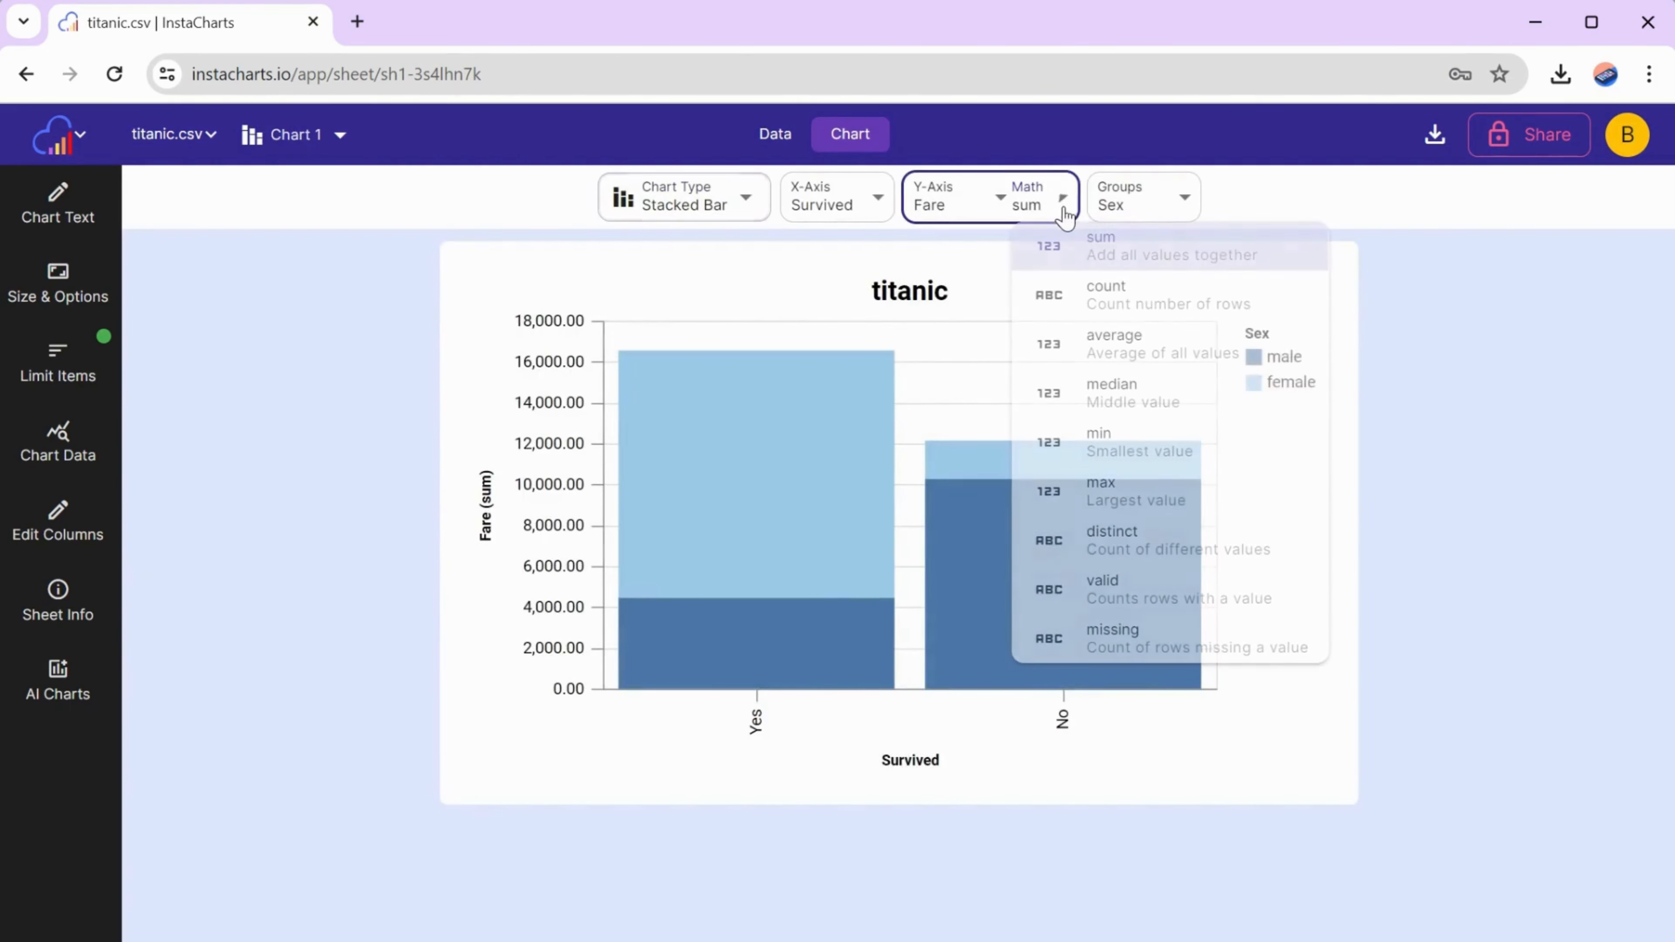
{"action": "left_click", "coordinate": [1057, 298]}
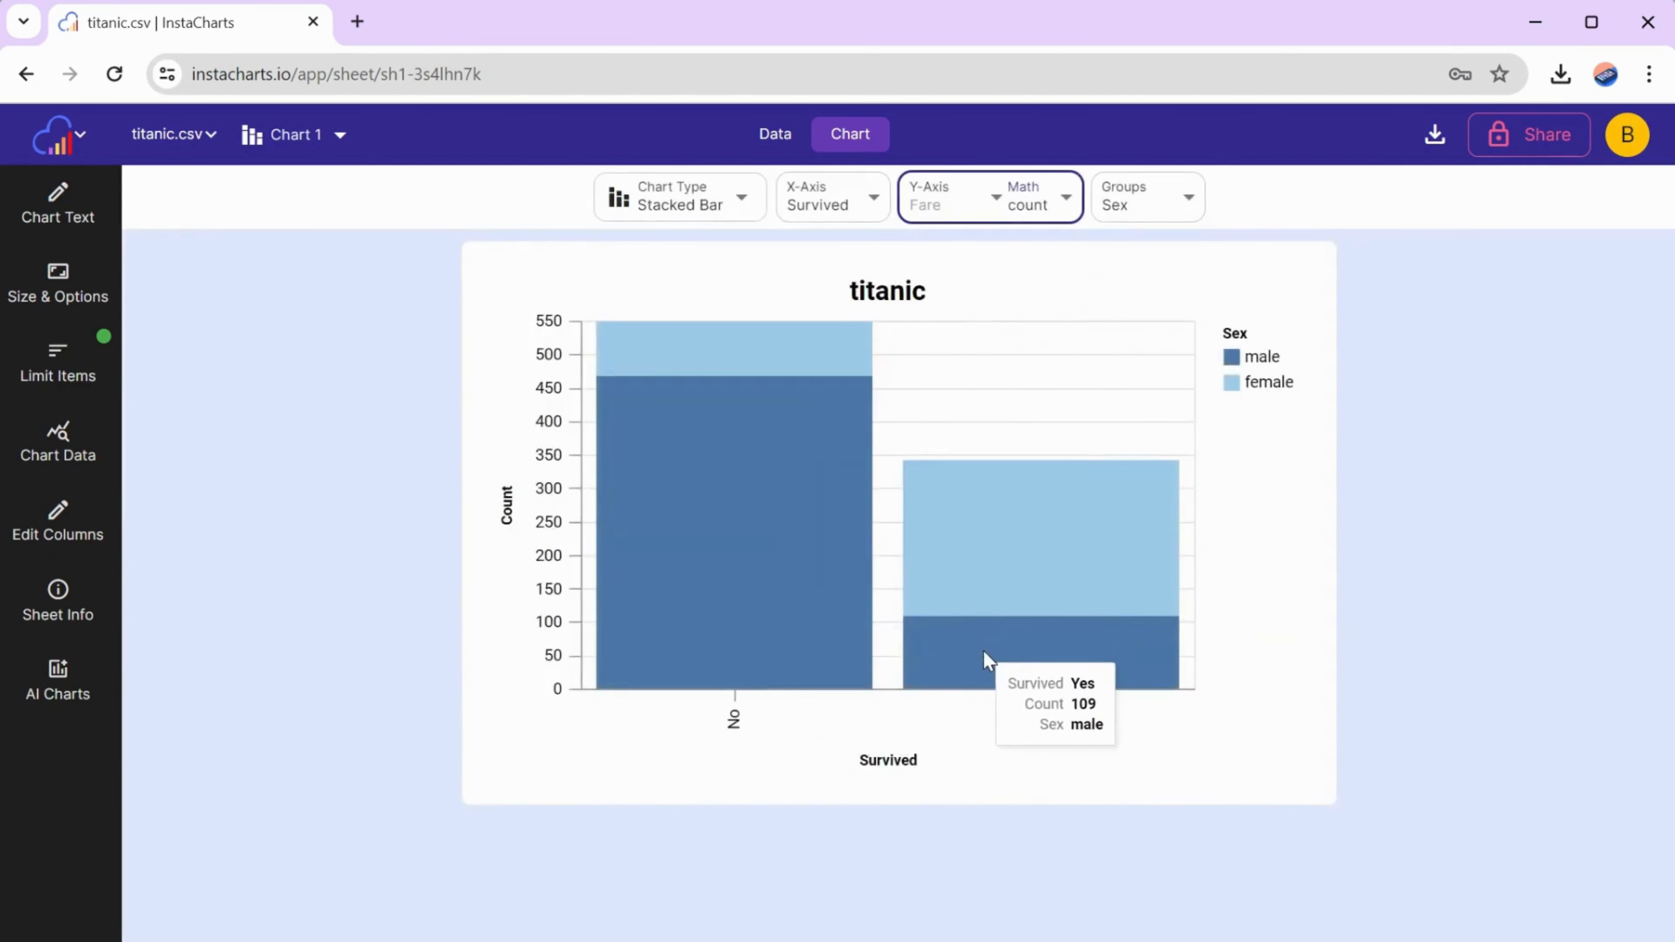
- Set the chart's X-axis to Pclass and turn on Horizontal Bars
{"action": "left_click", "coordinate": [834, 210]}
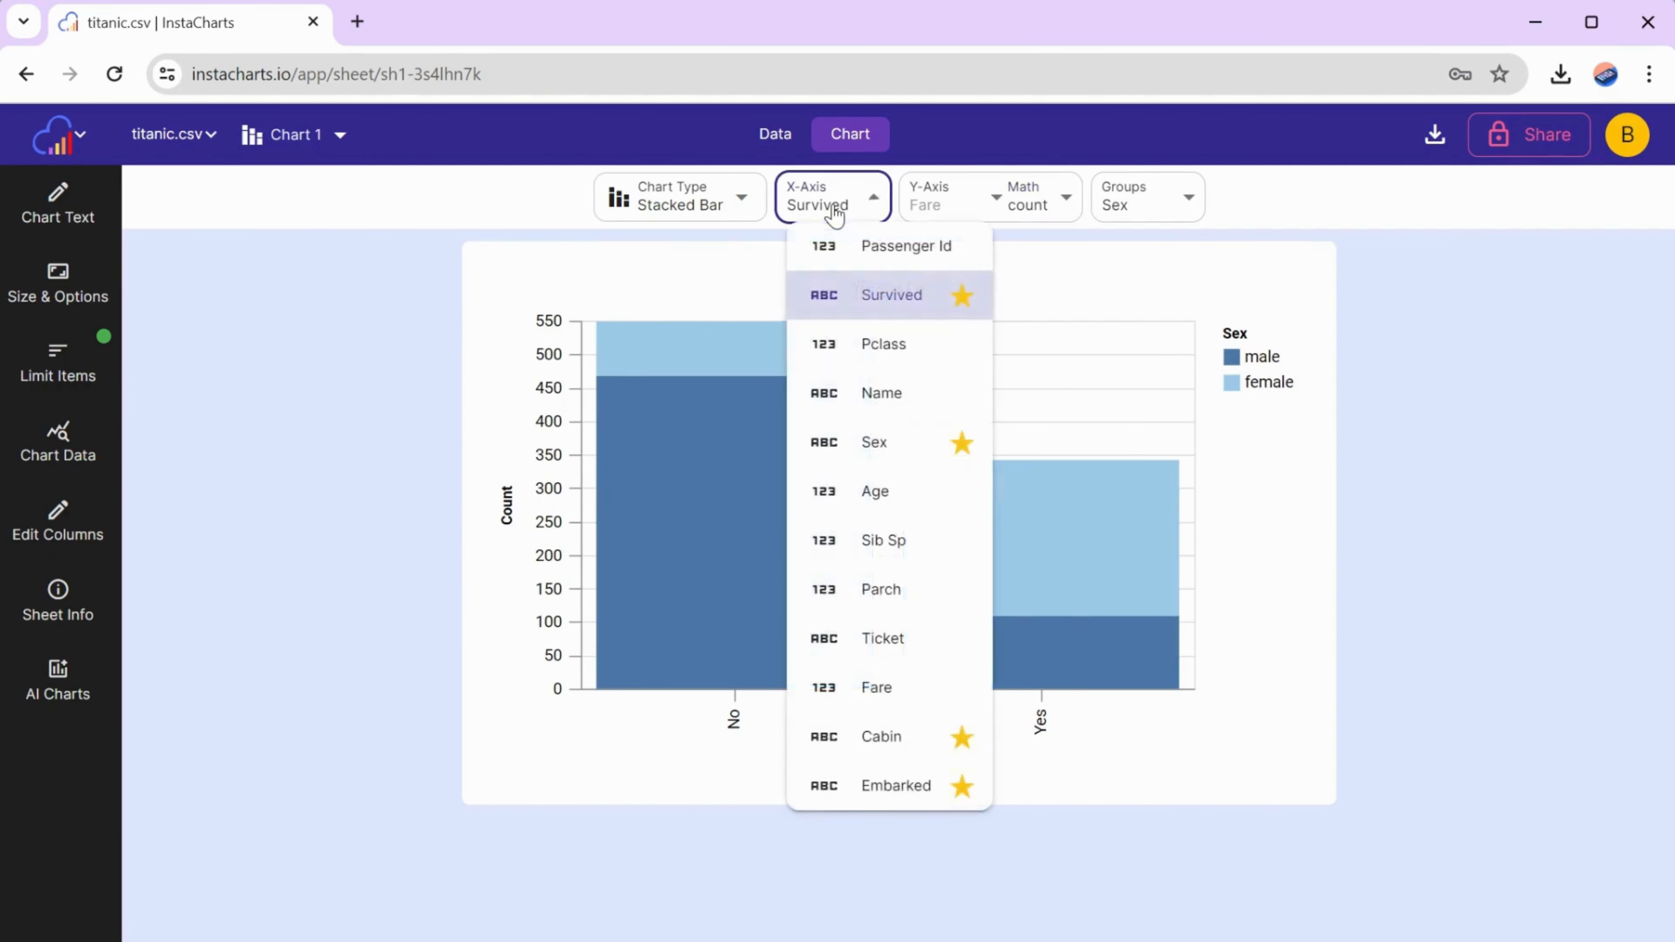
{"action": "left_click", "coordinate": [847, 350]}
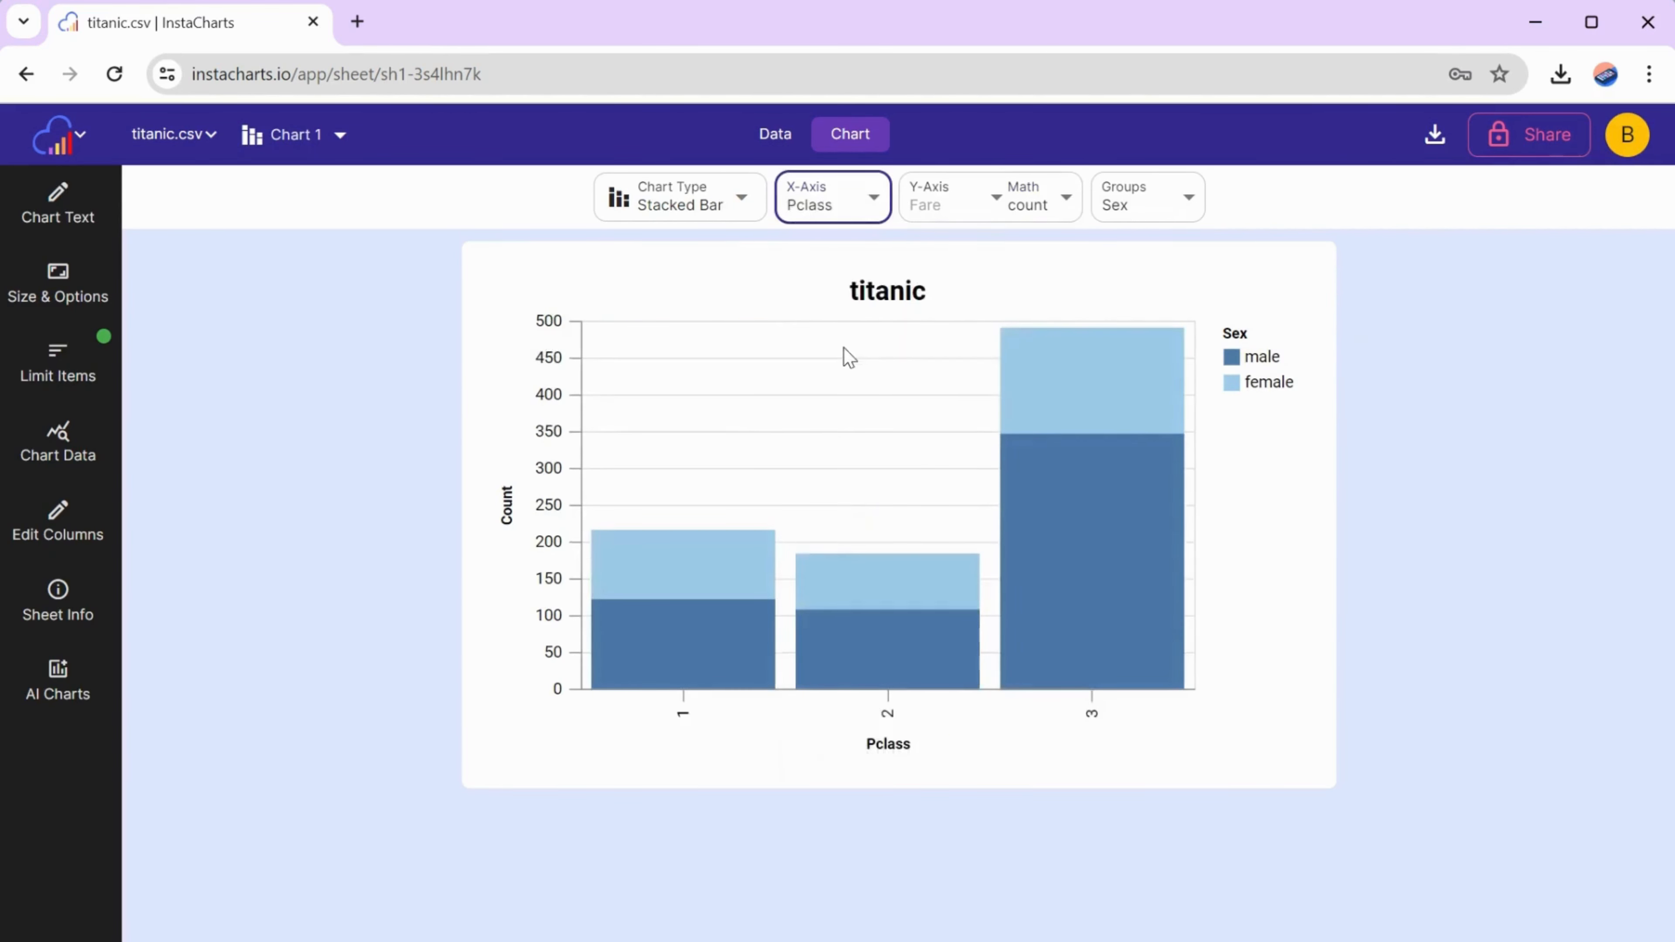
{"action": "left_click", "coordinate": [50, 297]}
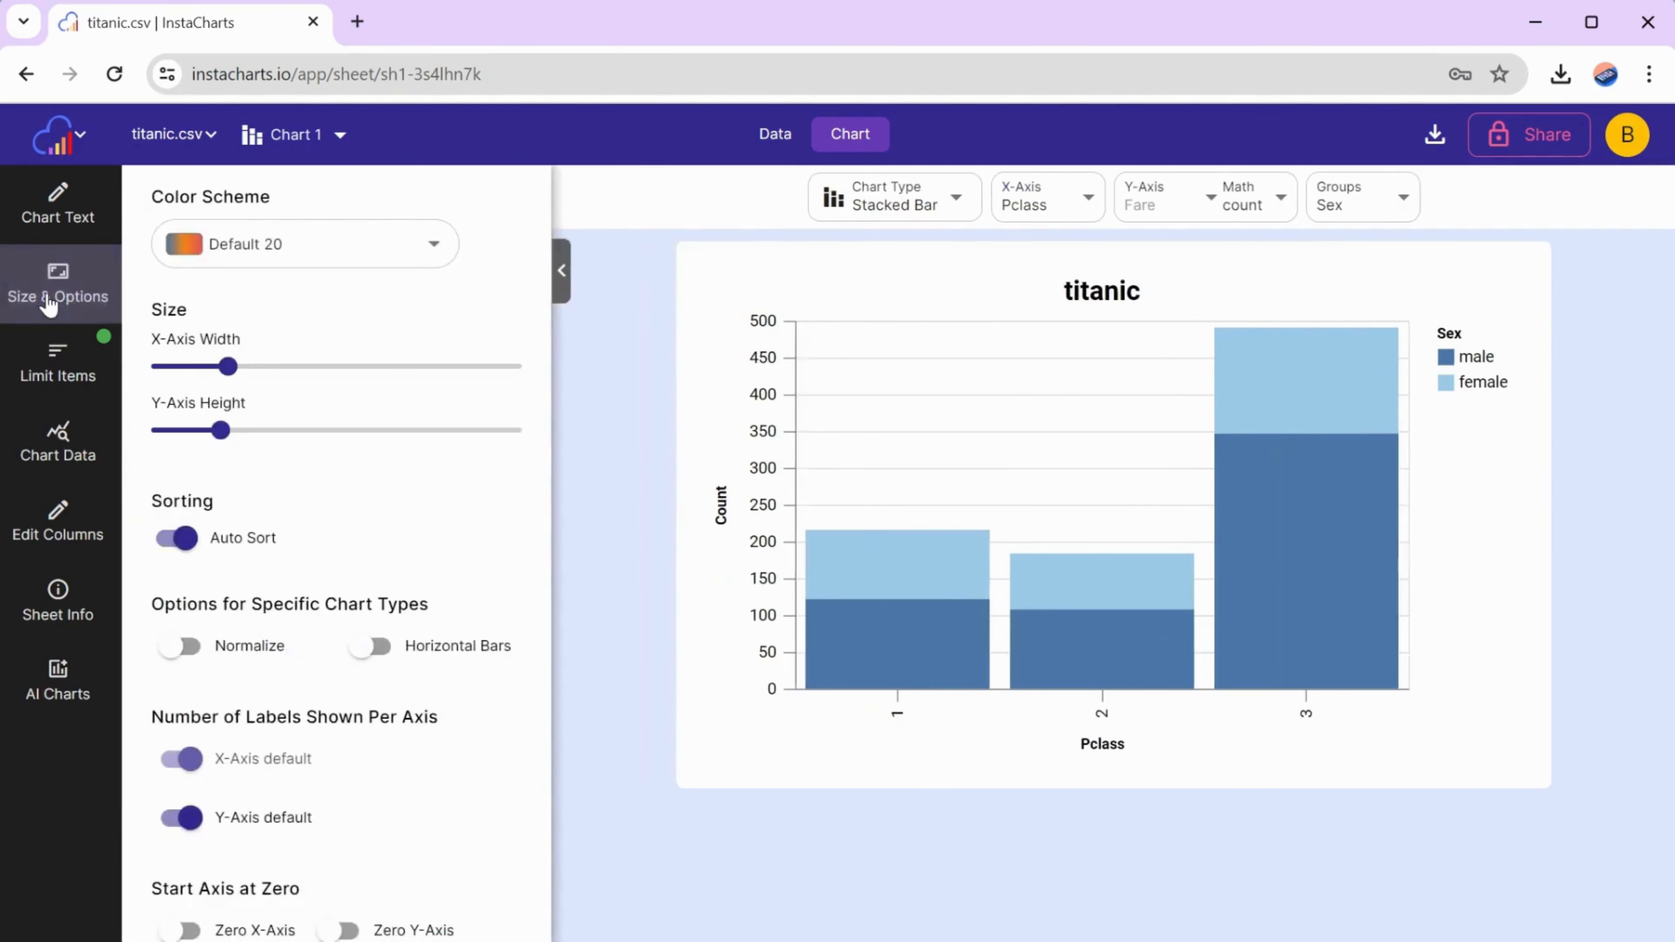
{"action": "left_click", "coordinate": [371, 646]}
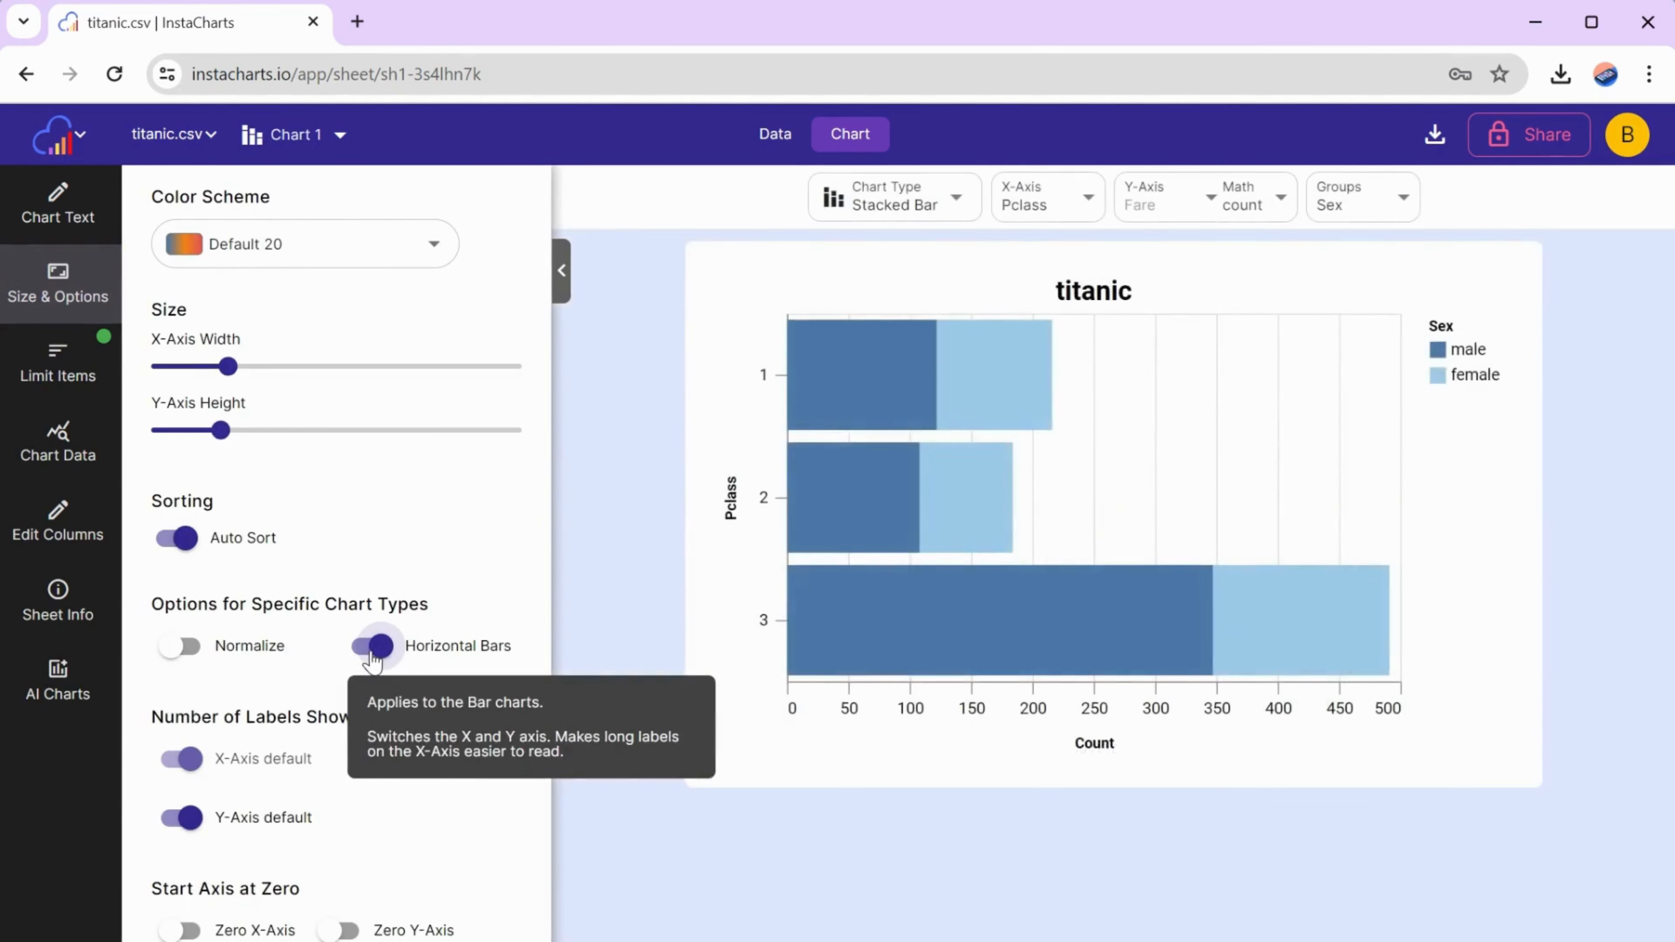
{"action": "left_click", "coordinate": [561, 270]}
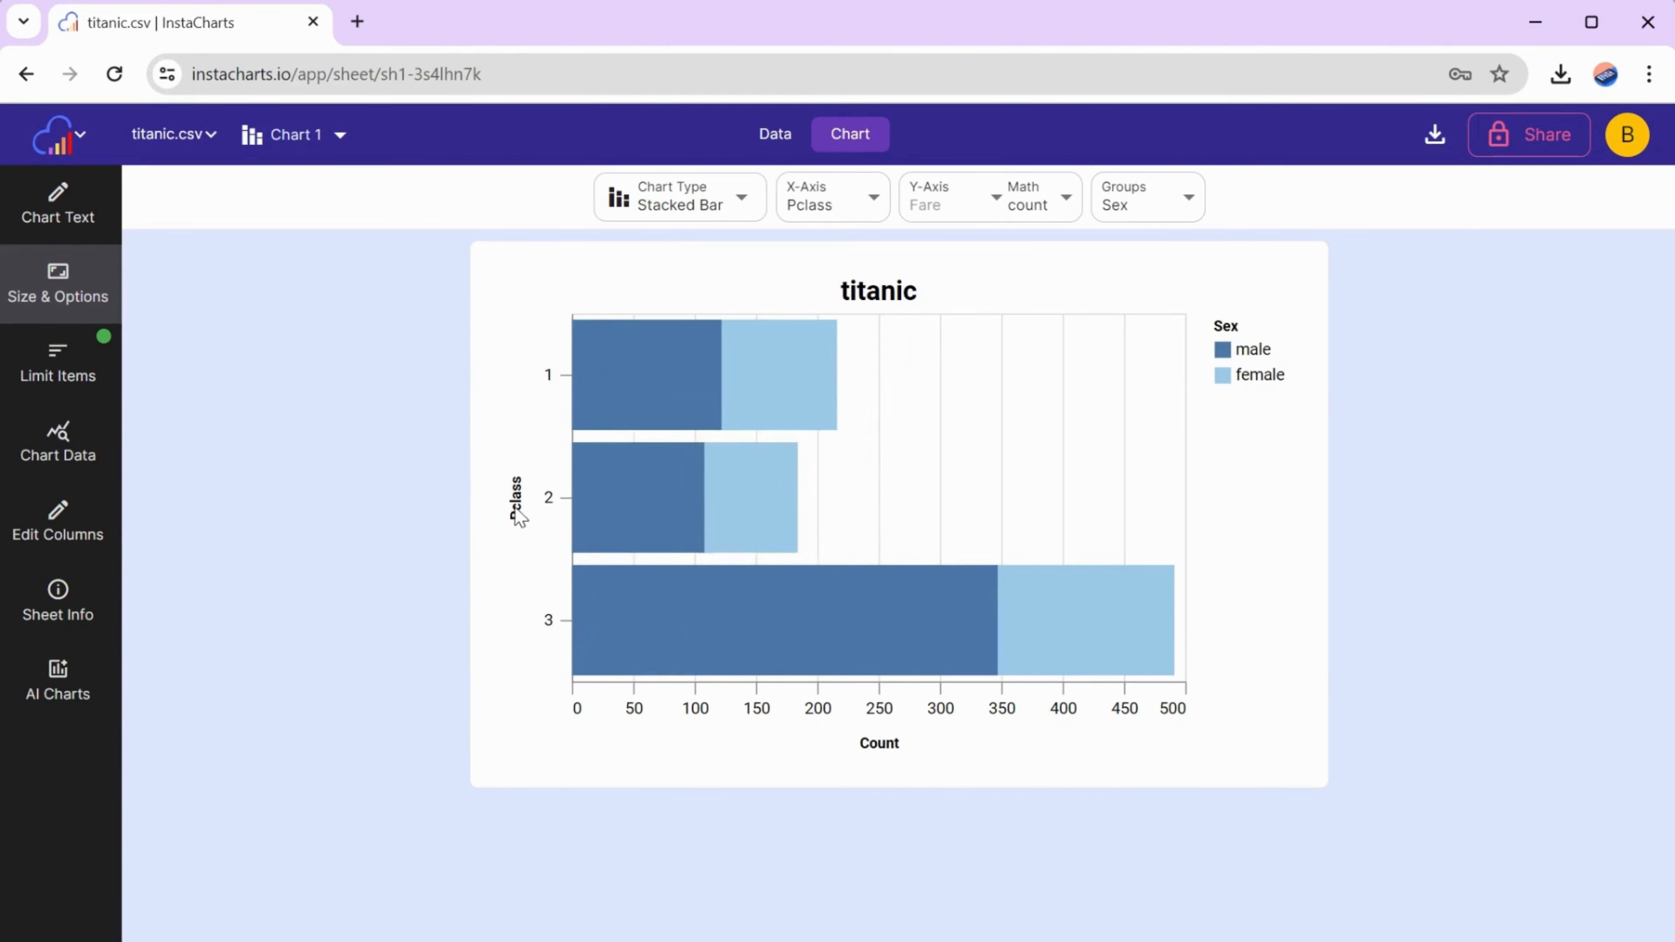
- Rename the Pclass column to "Passenger Class" in the sheet data and save the column names
{"action": "left_click", "coordinate": [776, 146]}
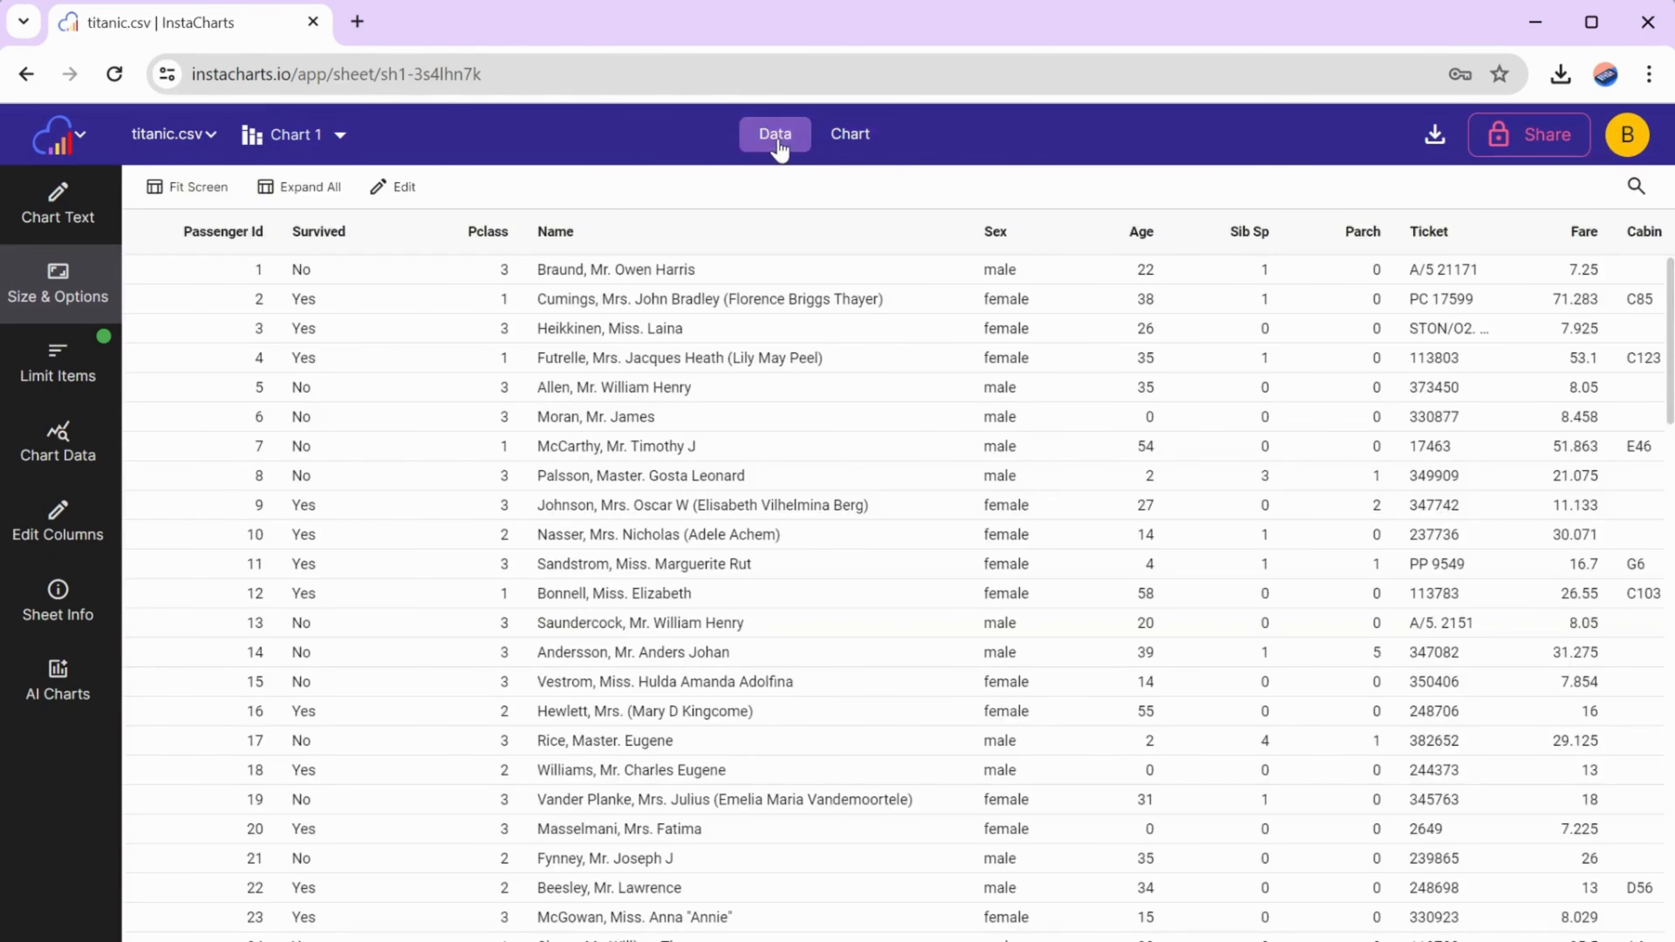
{"action": "left_click", "coordinate": [59, 525]}
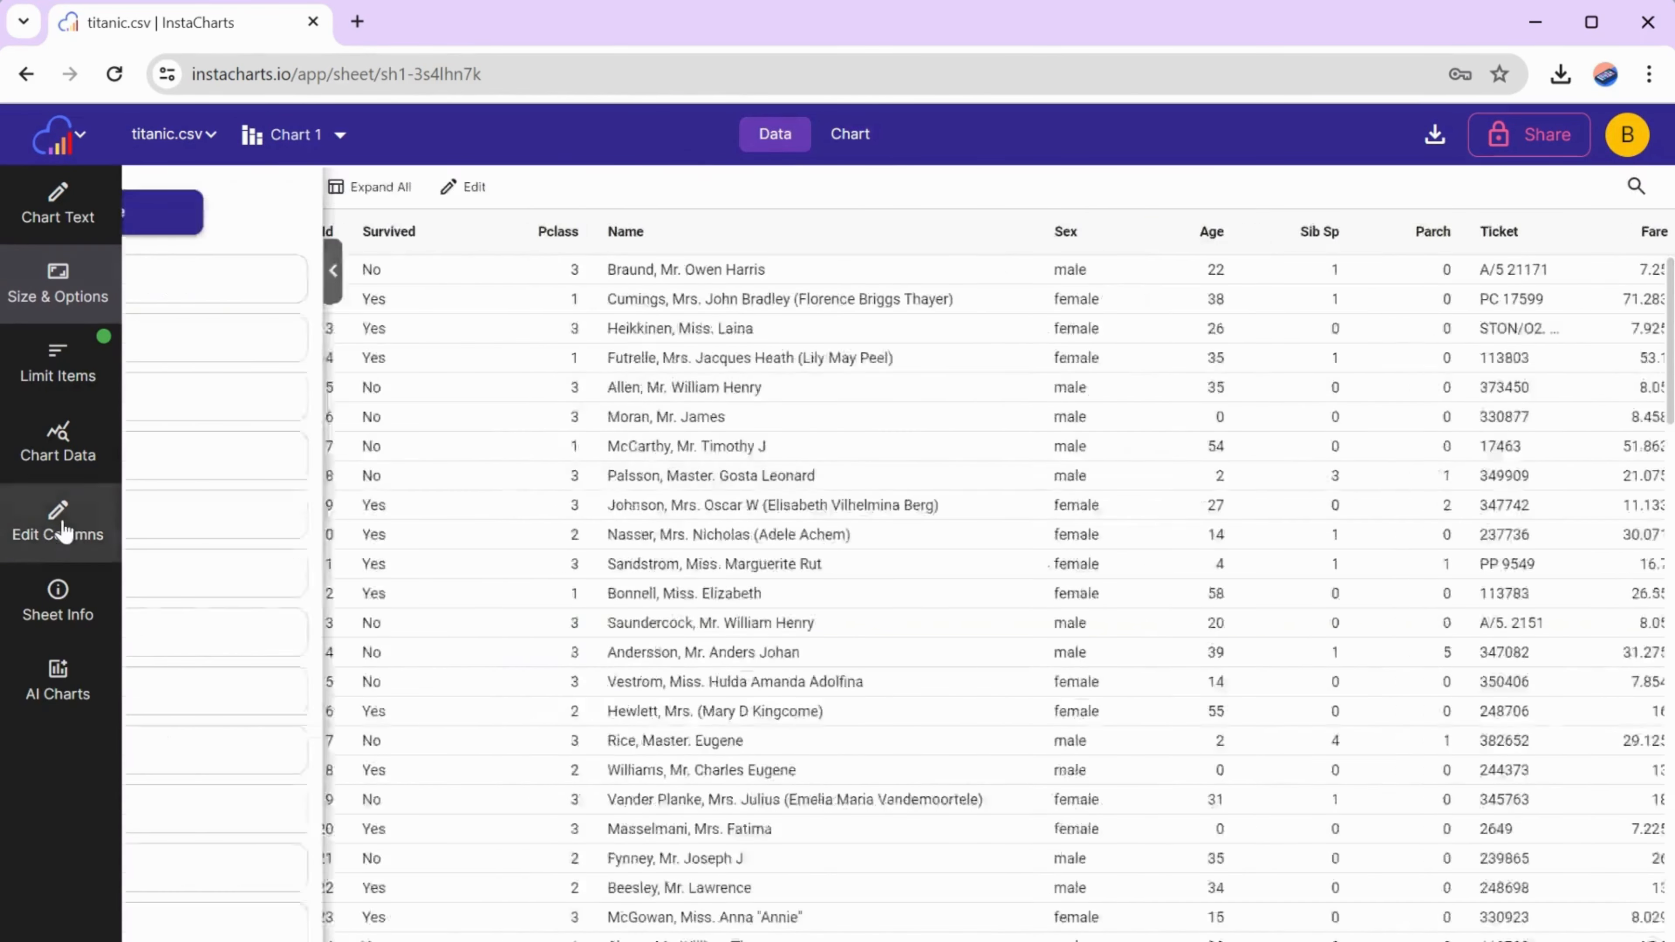
{"action": "double_click", "coordinate": [173, 403]}
{"action": "type", "text": "Passenger Class"}
{"action": "left_click", "coordinate": [358, 212]}
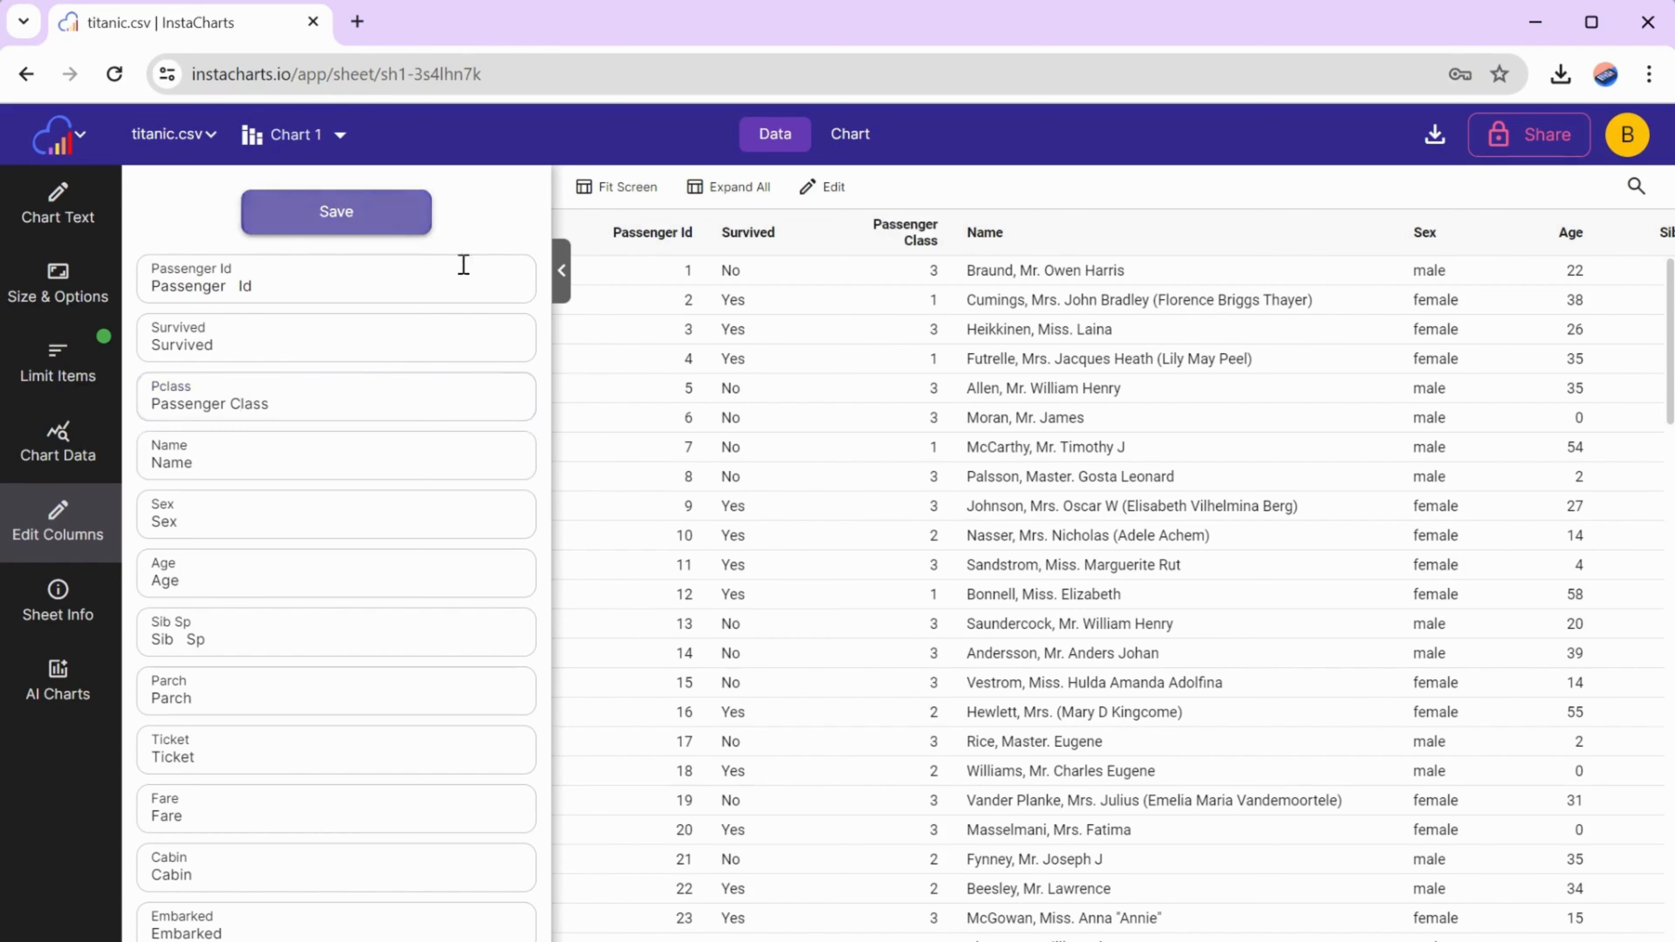
{"action": "left_click", "coordinate": [562, 297]}
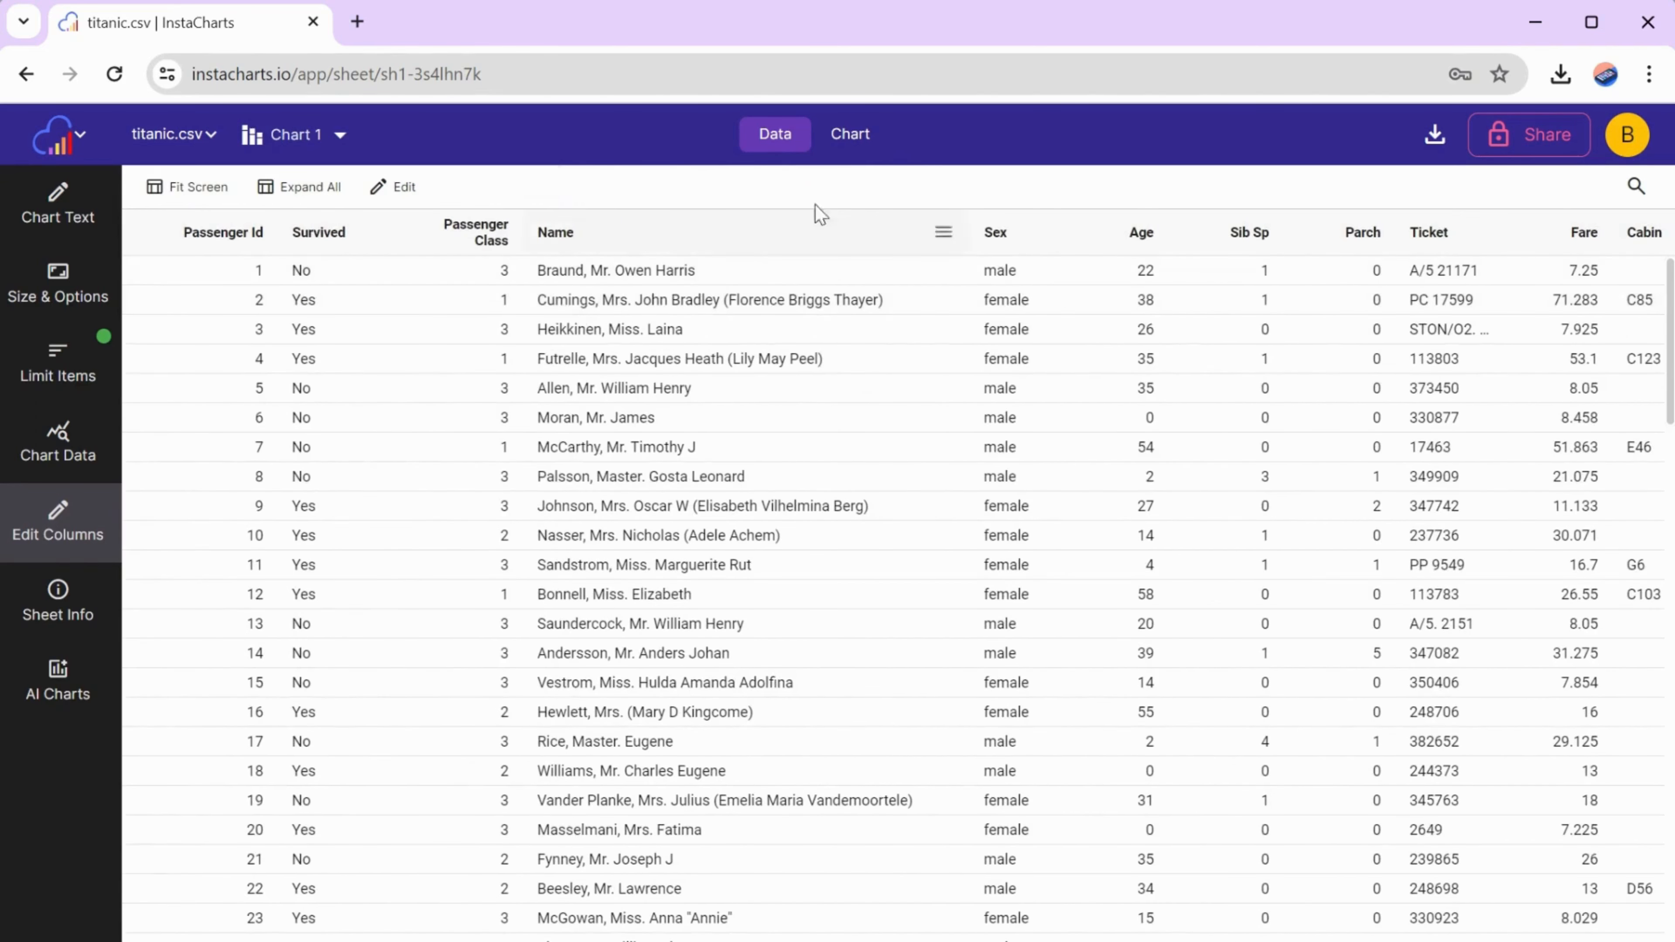
- Add a second chart to the titanic.csv sheet and set its type to Stacked Bar
{"action": "left_click", "coordinate": [882, 137]}
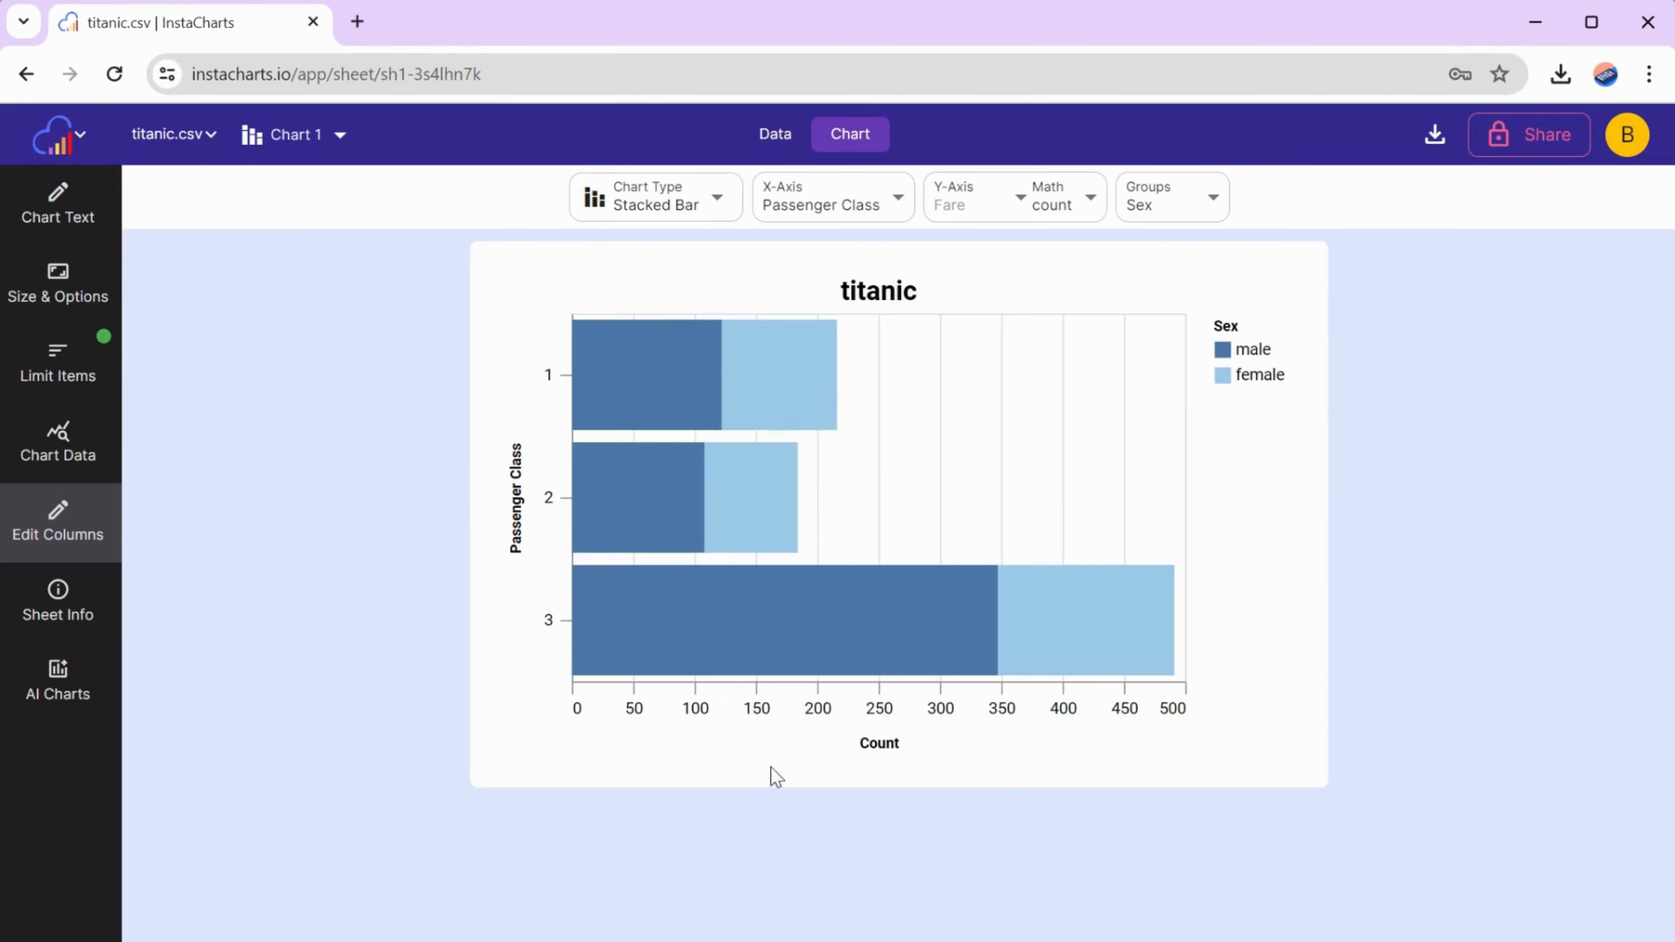
{"action": "left_click", "coordinate": [168, 144]}
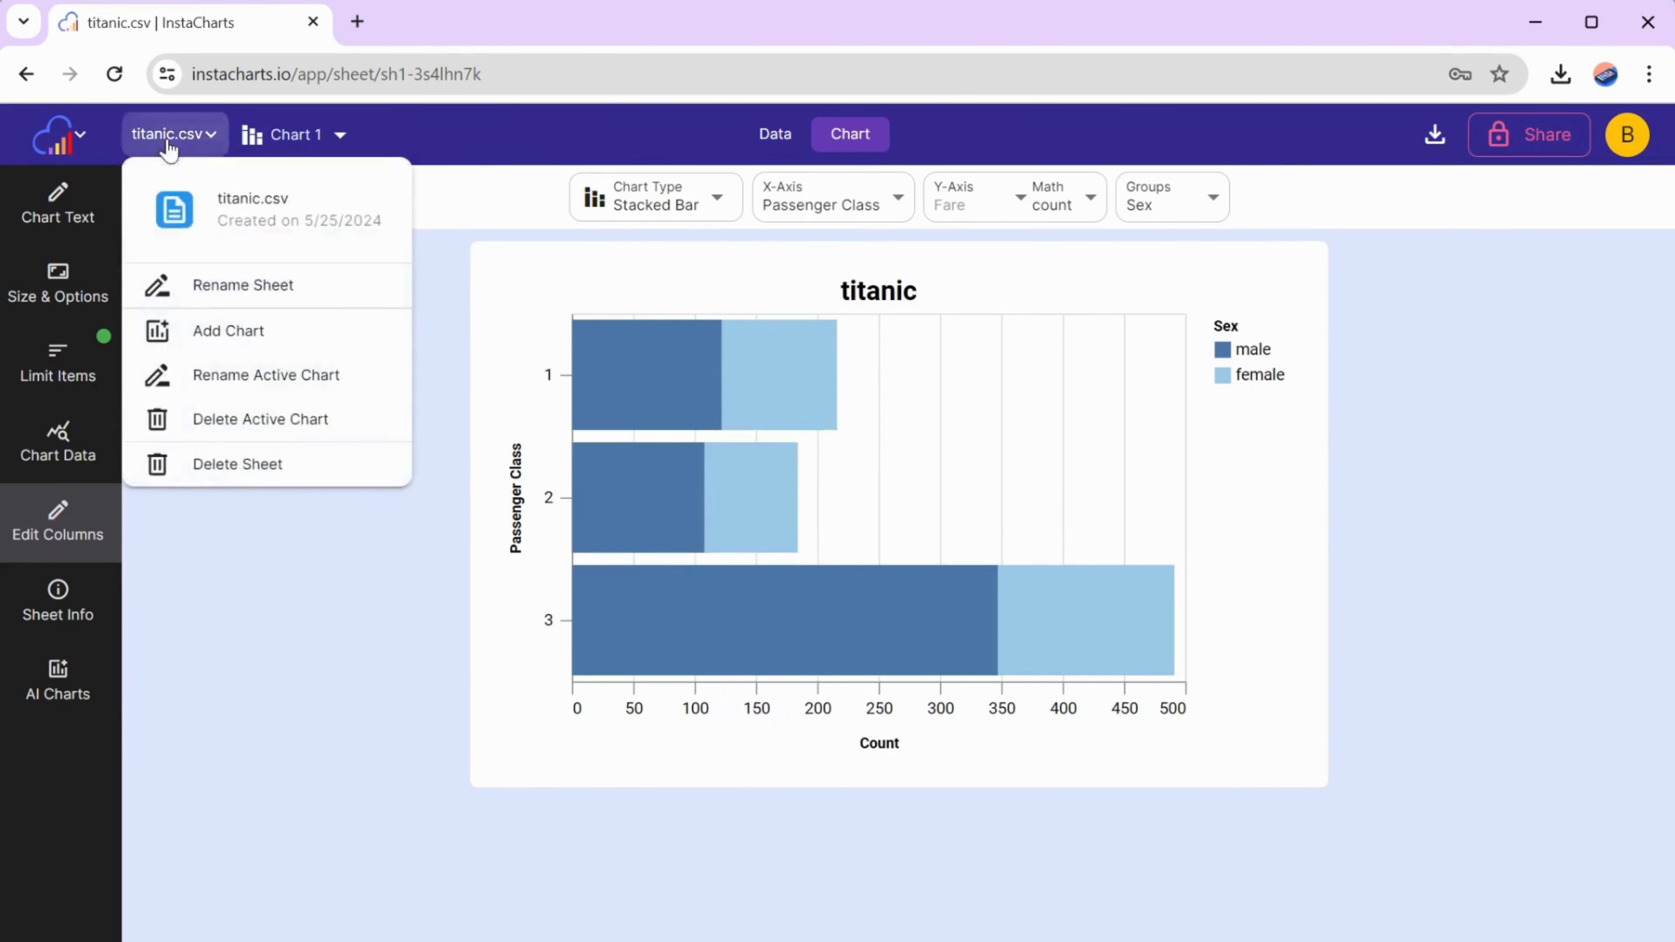
{"action": "left_click", "coordinate": [201, 334]}
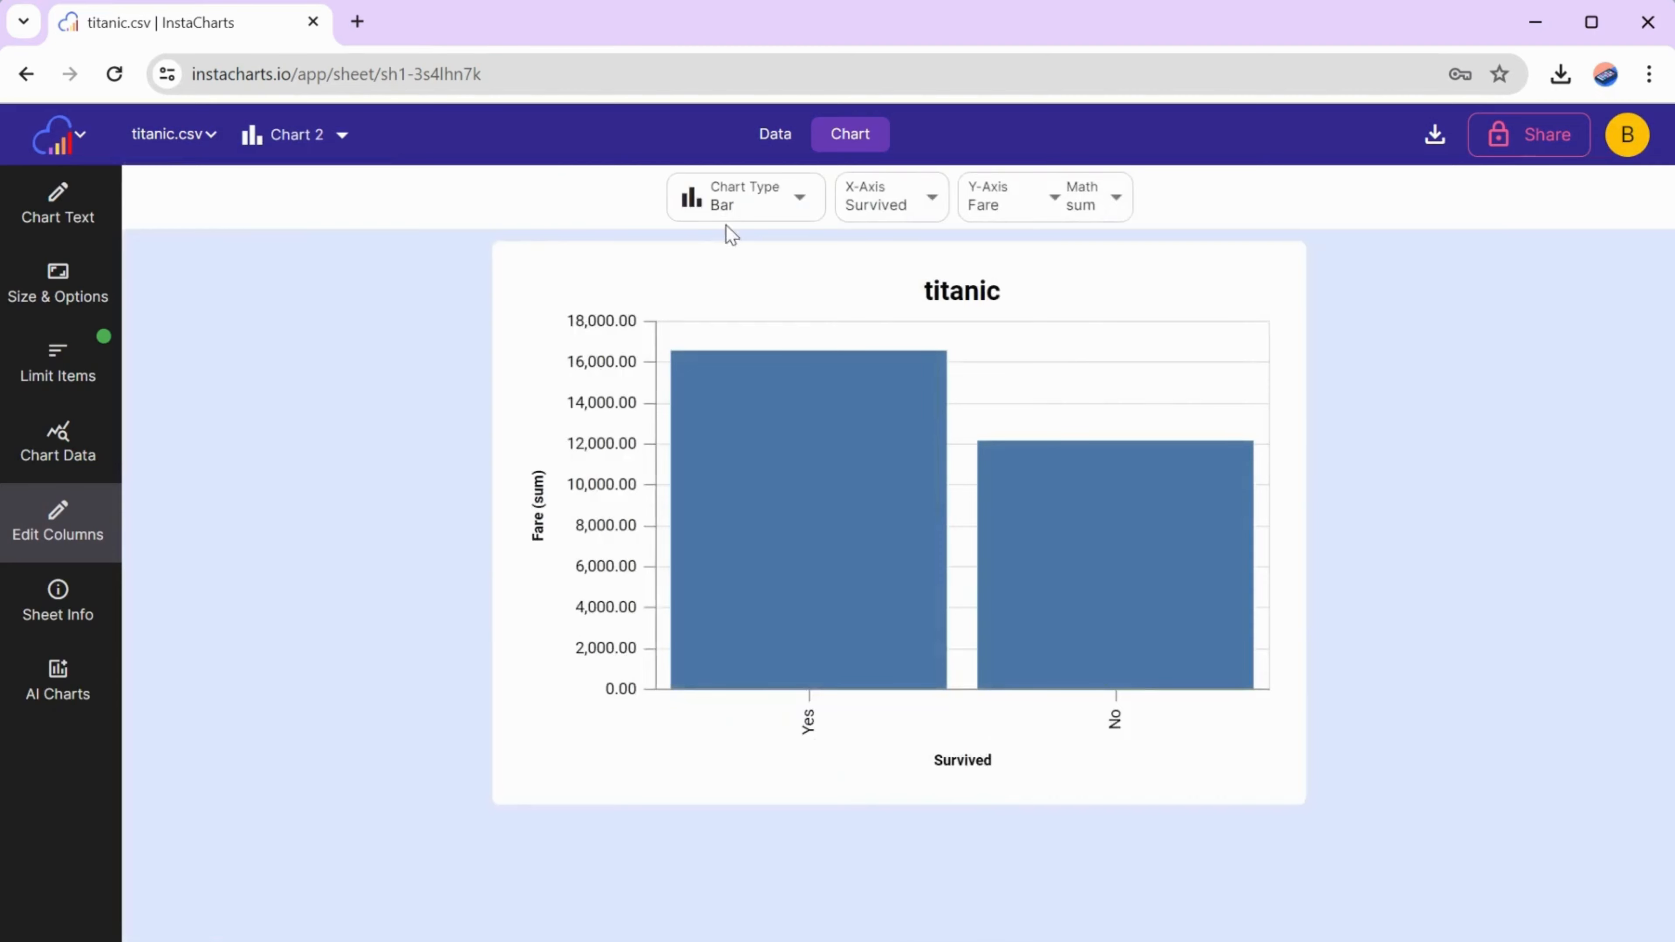
{"action": "left_click", "coordinate": [765, 197]}
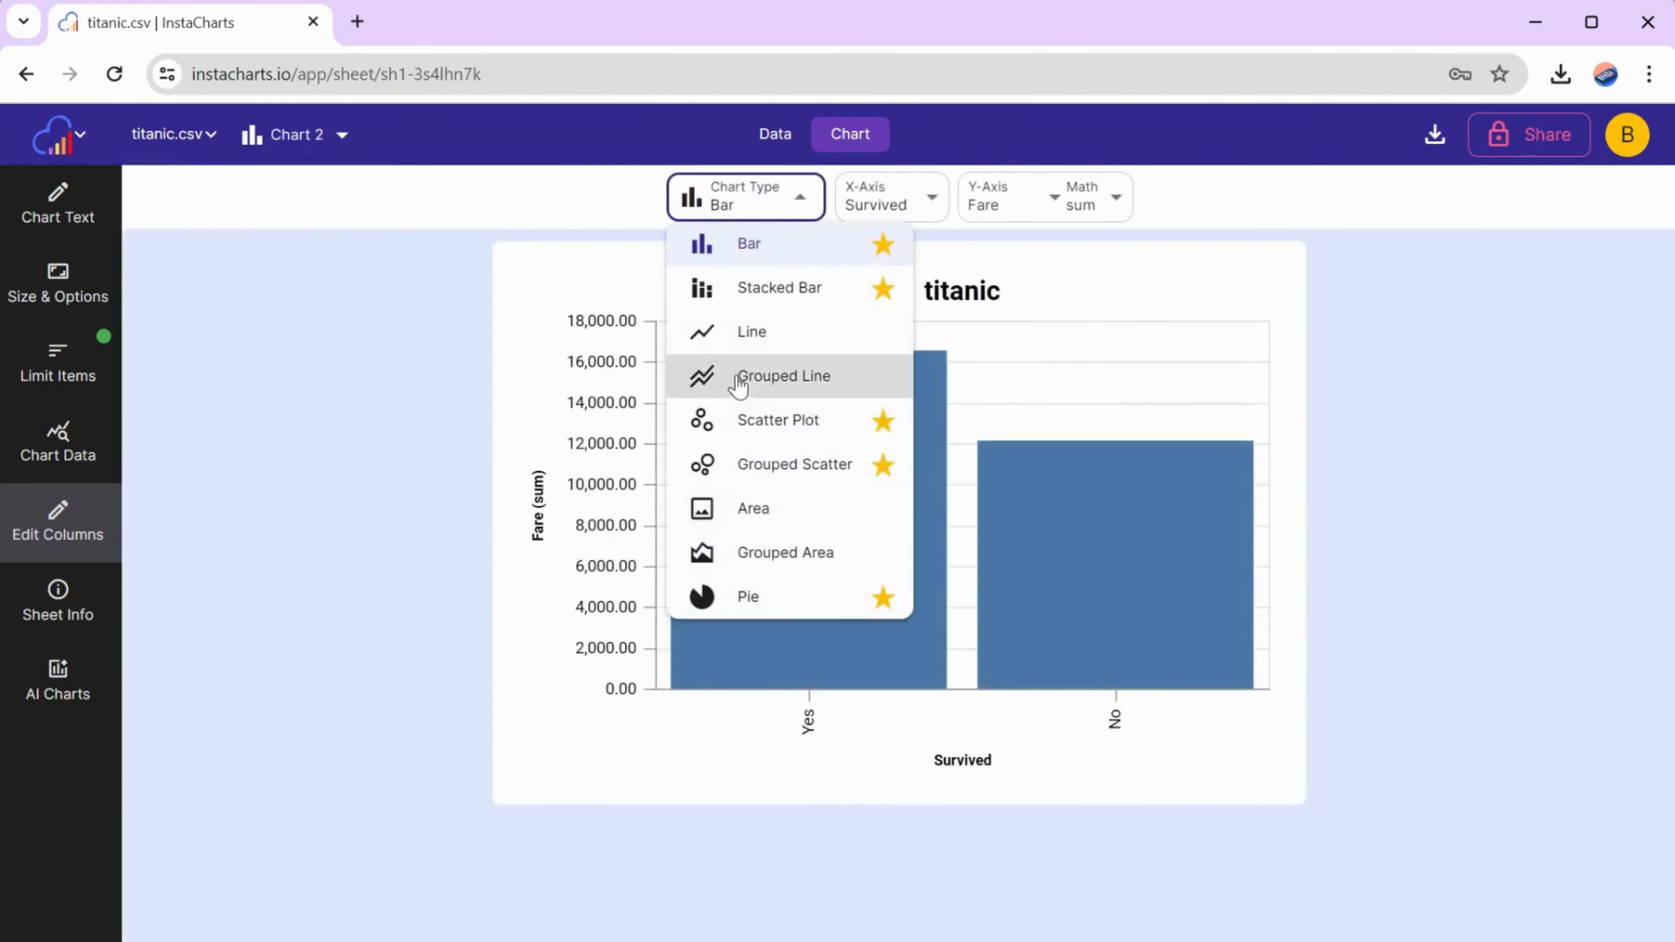
{"action": "left_click", "coordinate": [762, 291]}
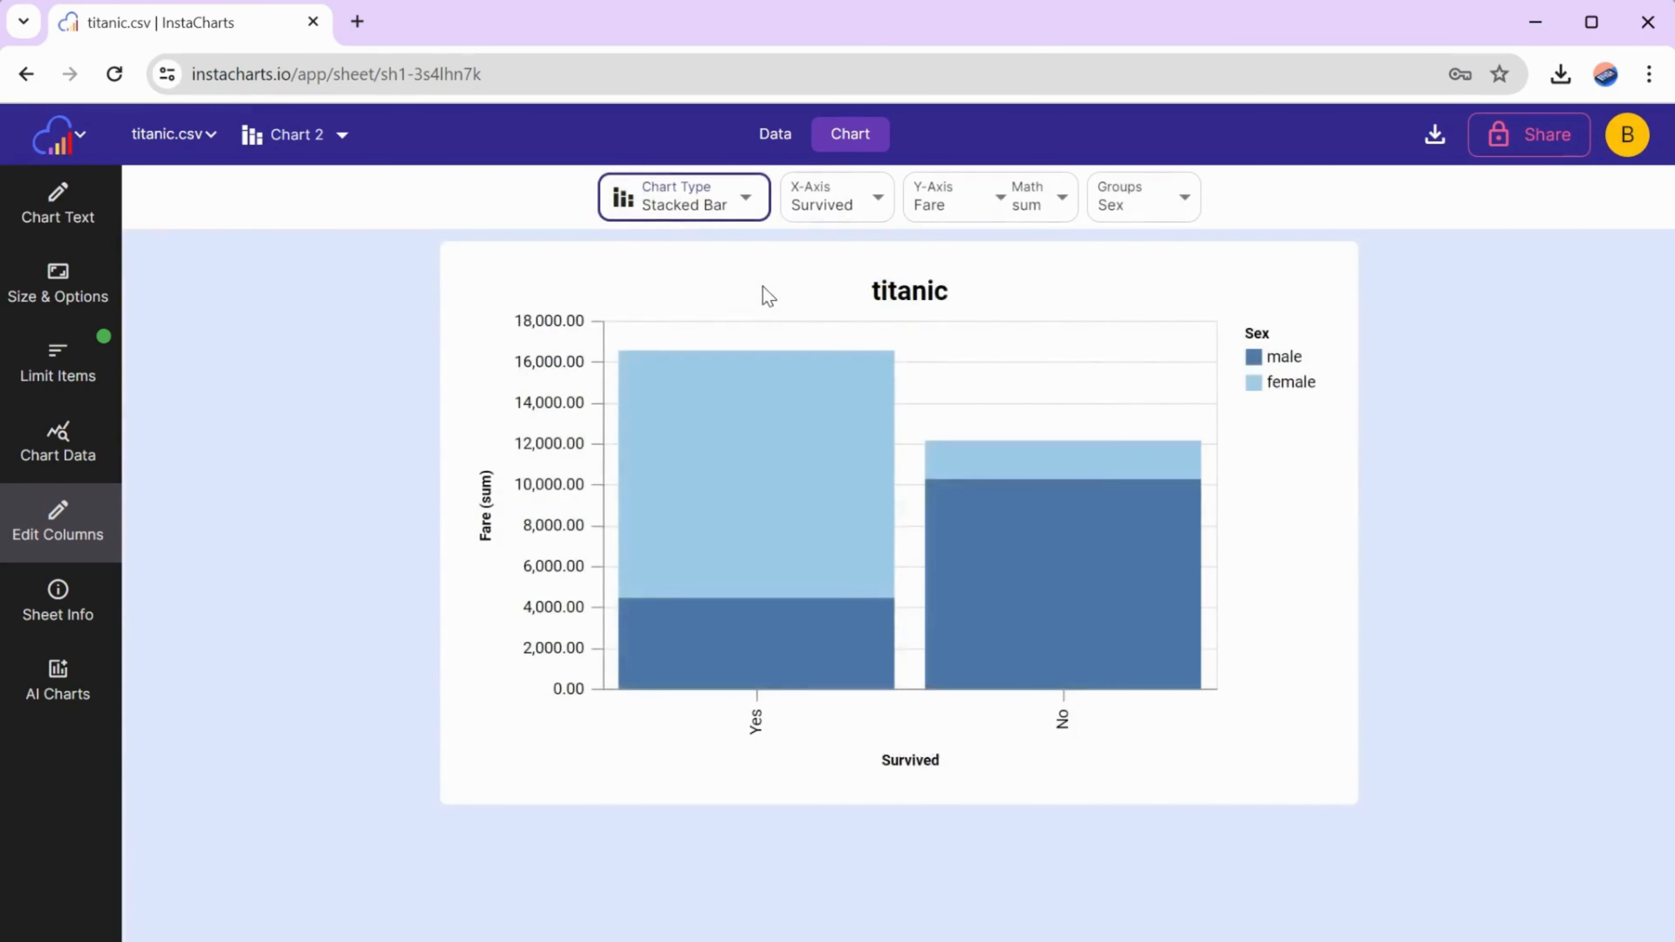
- Set Chart 2's X-axis to Embarked and its Y-axis math to count
{"action": "left_click", "coordinate": [884, 198]}
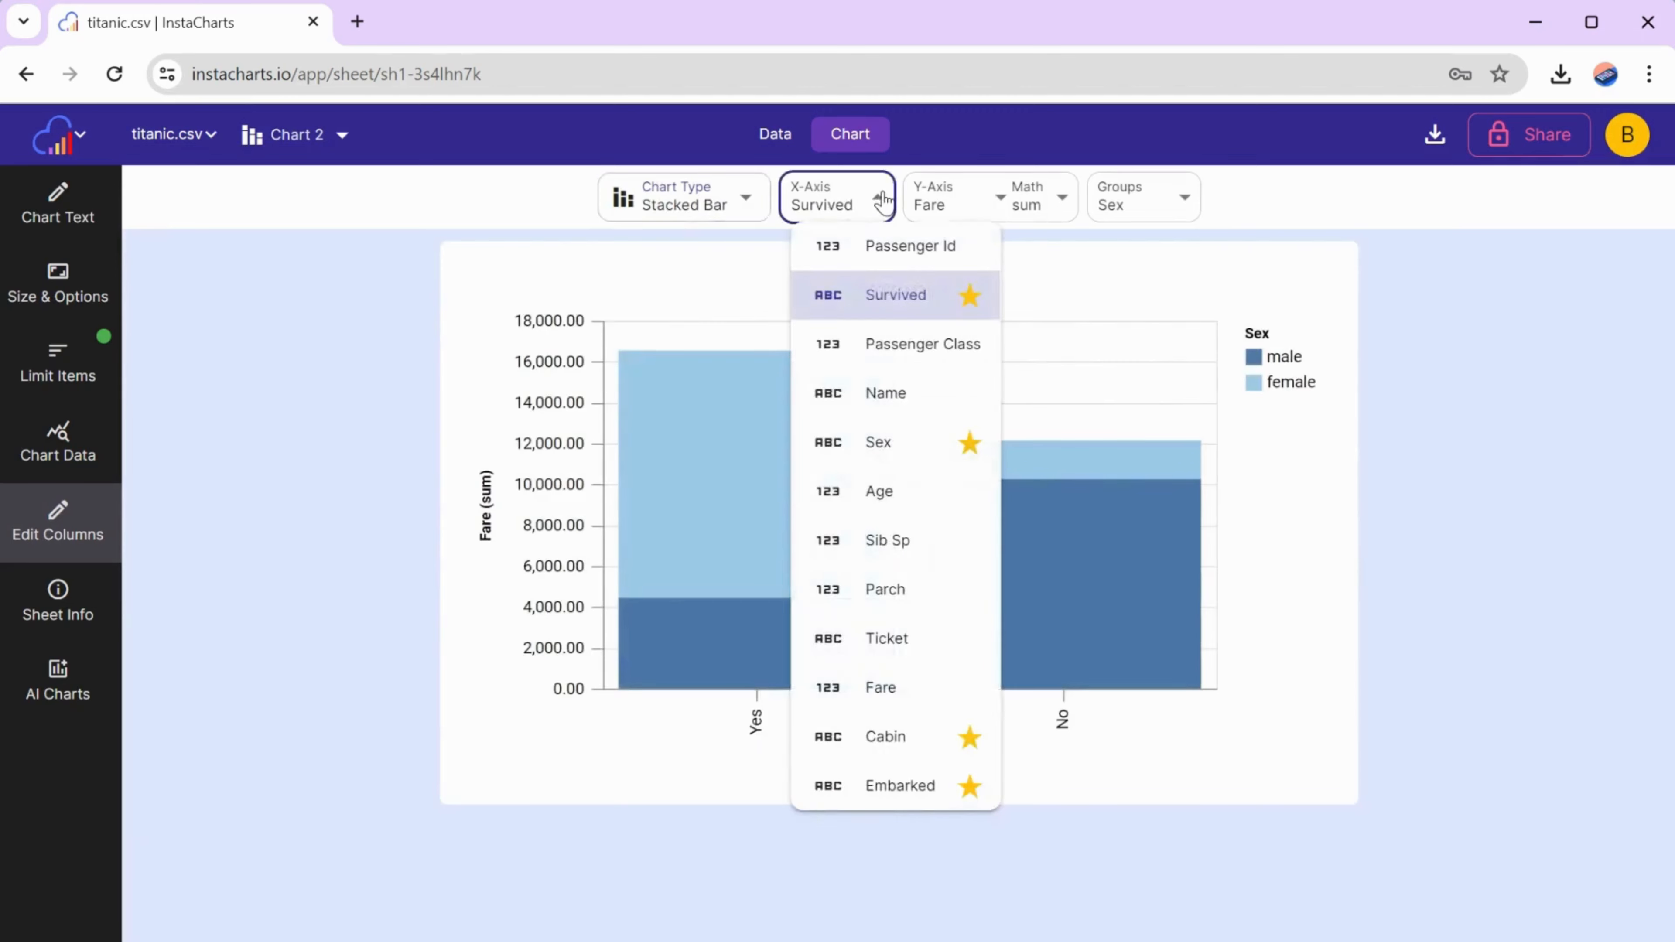
{"action": "left_click", "coordinate": [885, 791]}
{"action": "left_click", "coordinate": [1059, 198]}
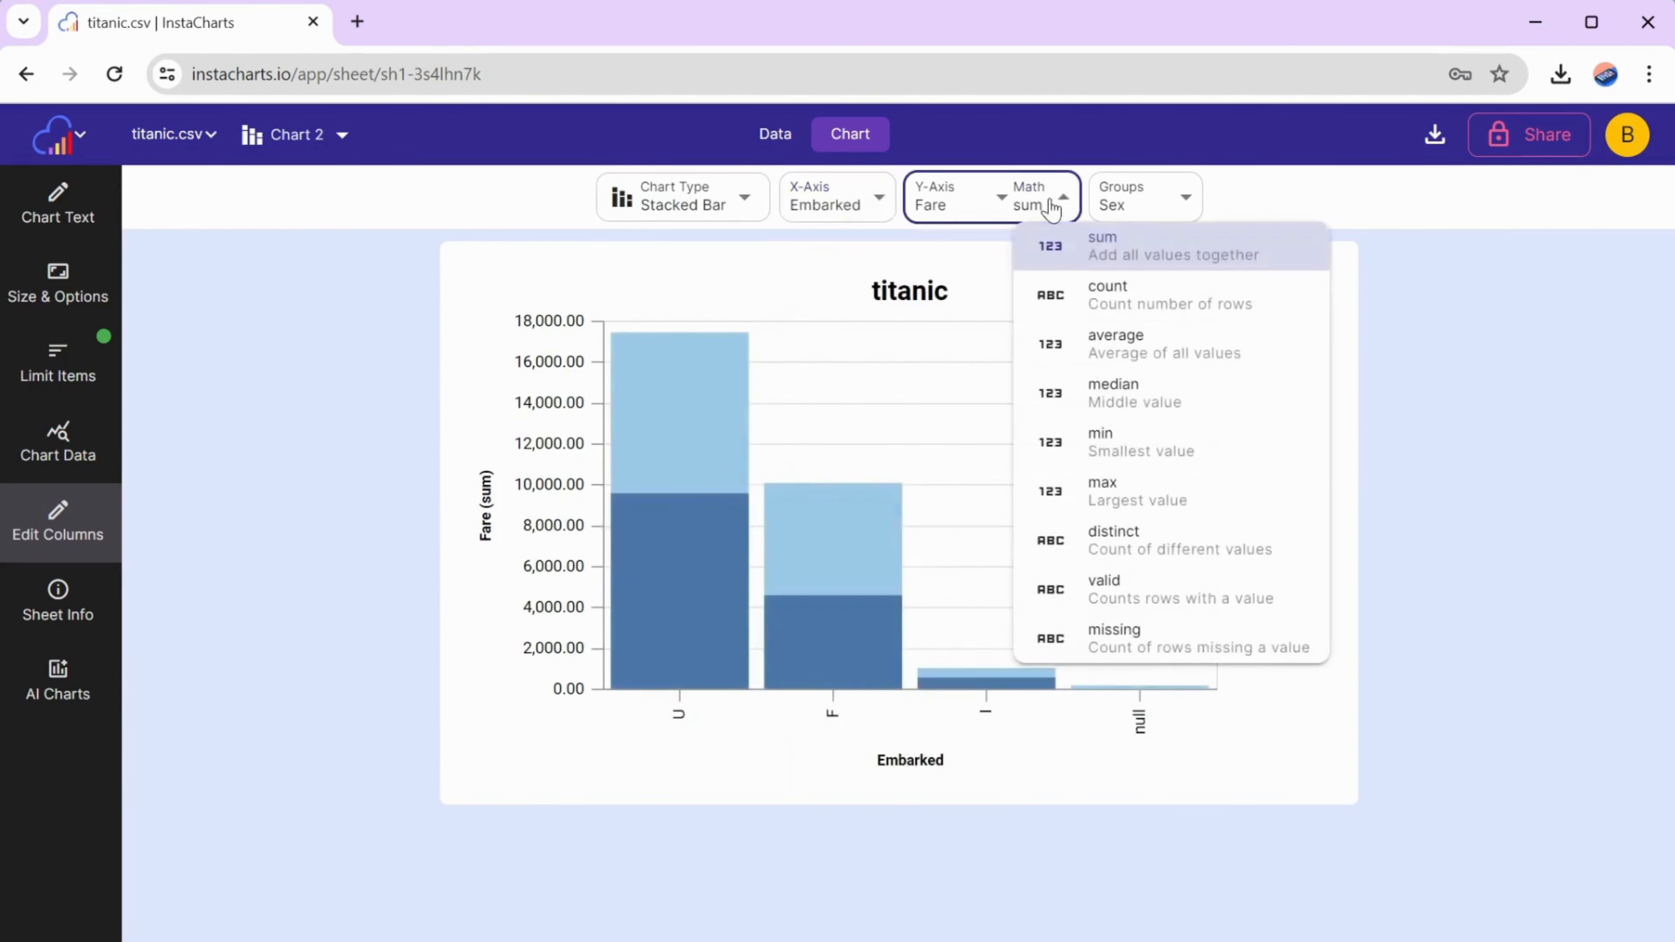
{"action": "left_click", "coordinate": [1068, 303]}
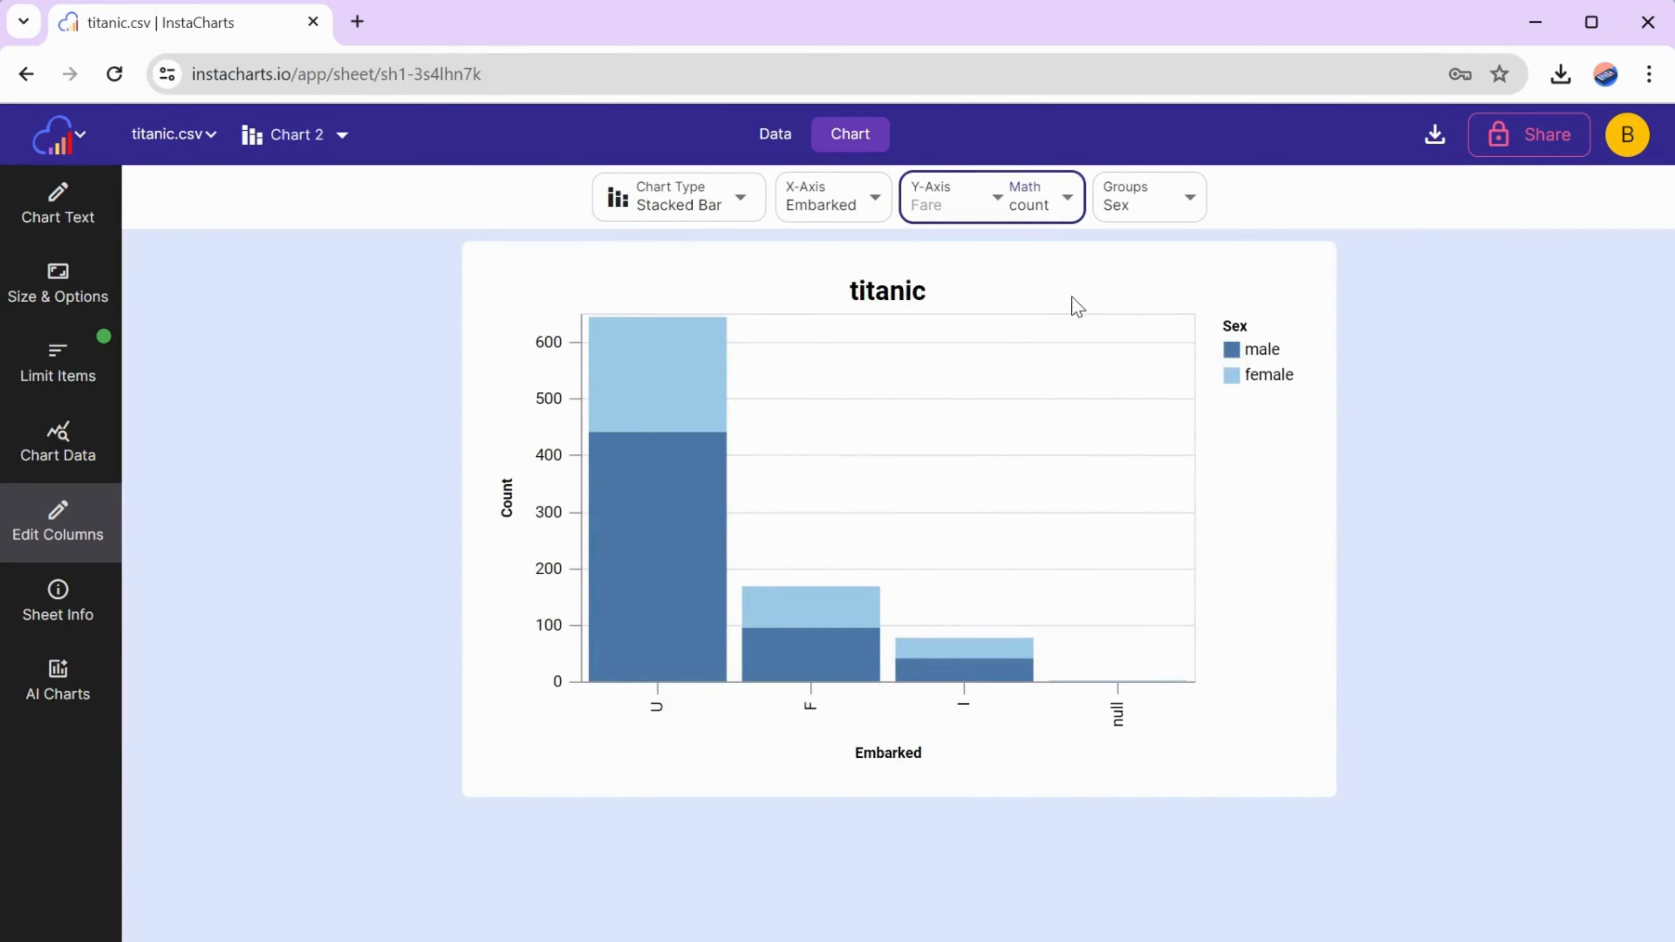
{"action": "mouse_move", "coordinate": [1119, 682]}
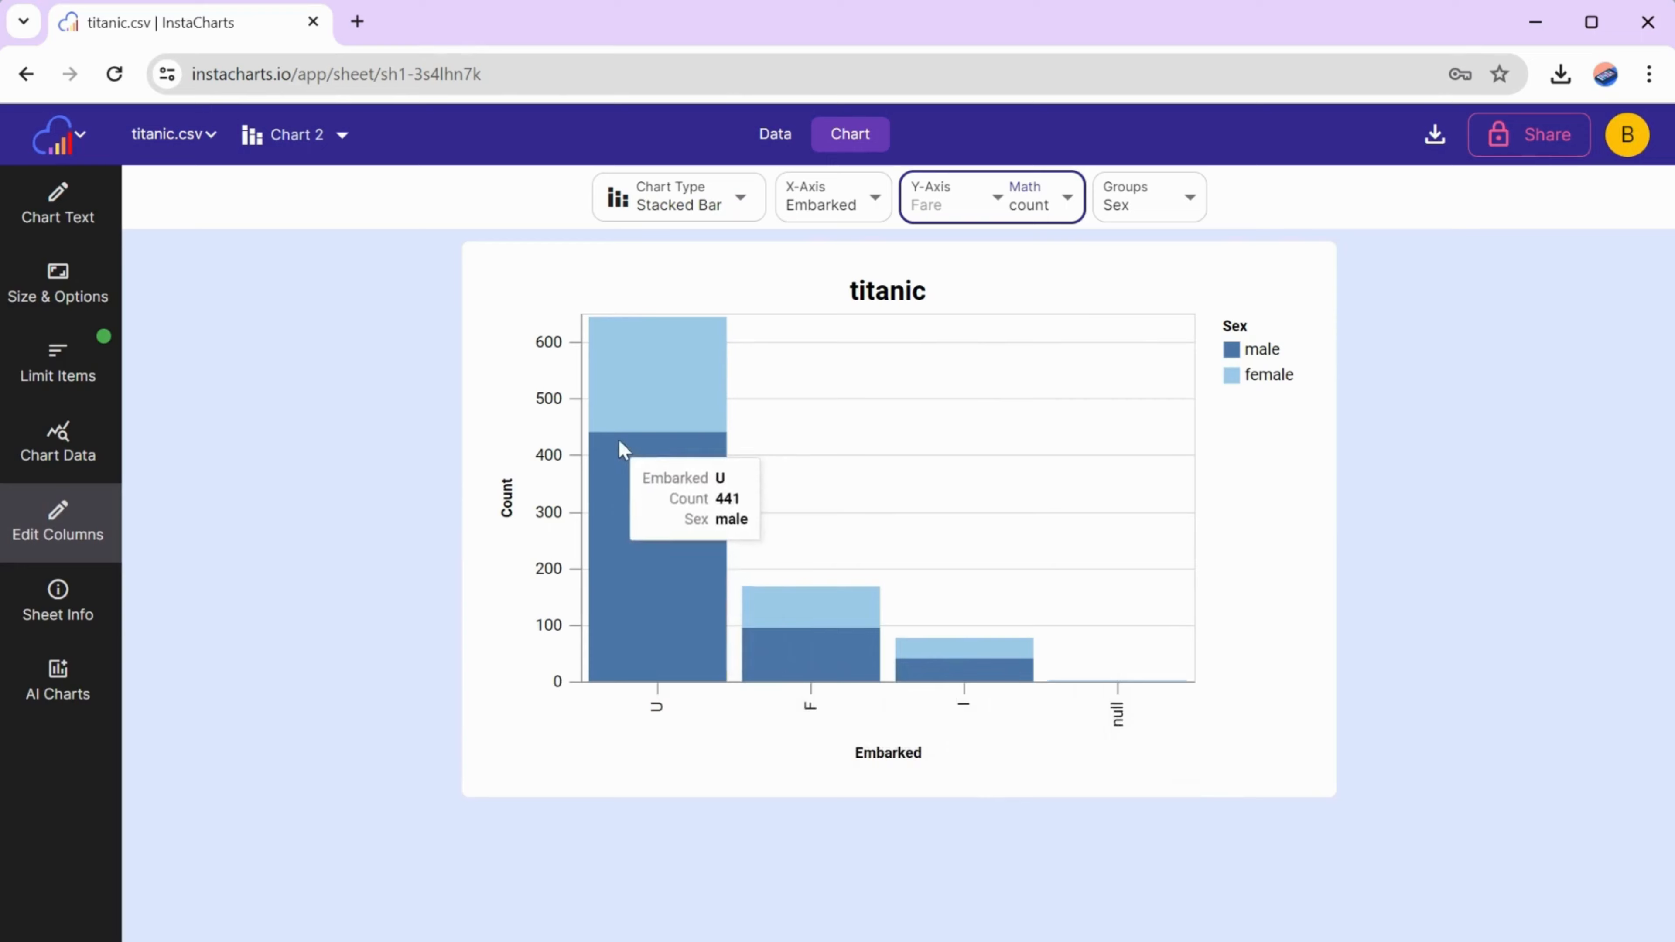
- Turn on Horizontal Bars for Chart 2 and set its color scheme to Default
{"action": "left_click", "coordinate": [59, 285]}
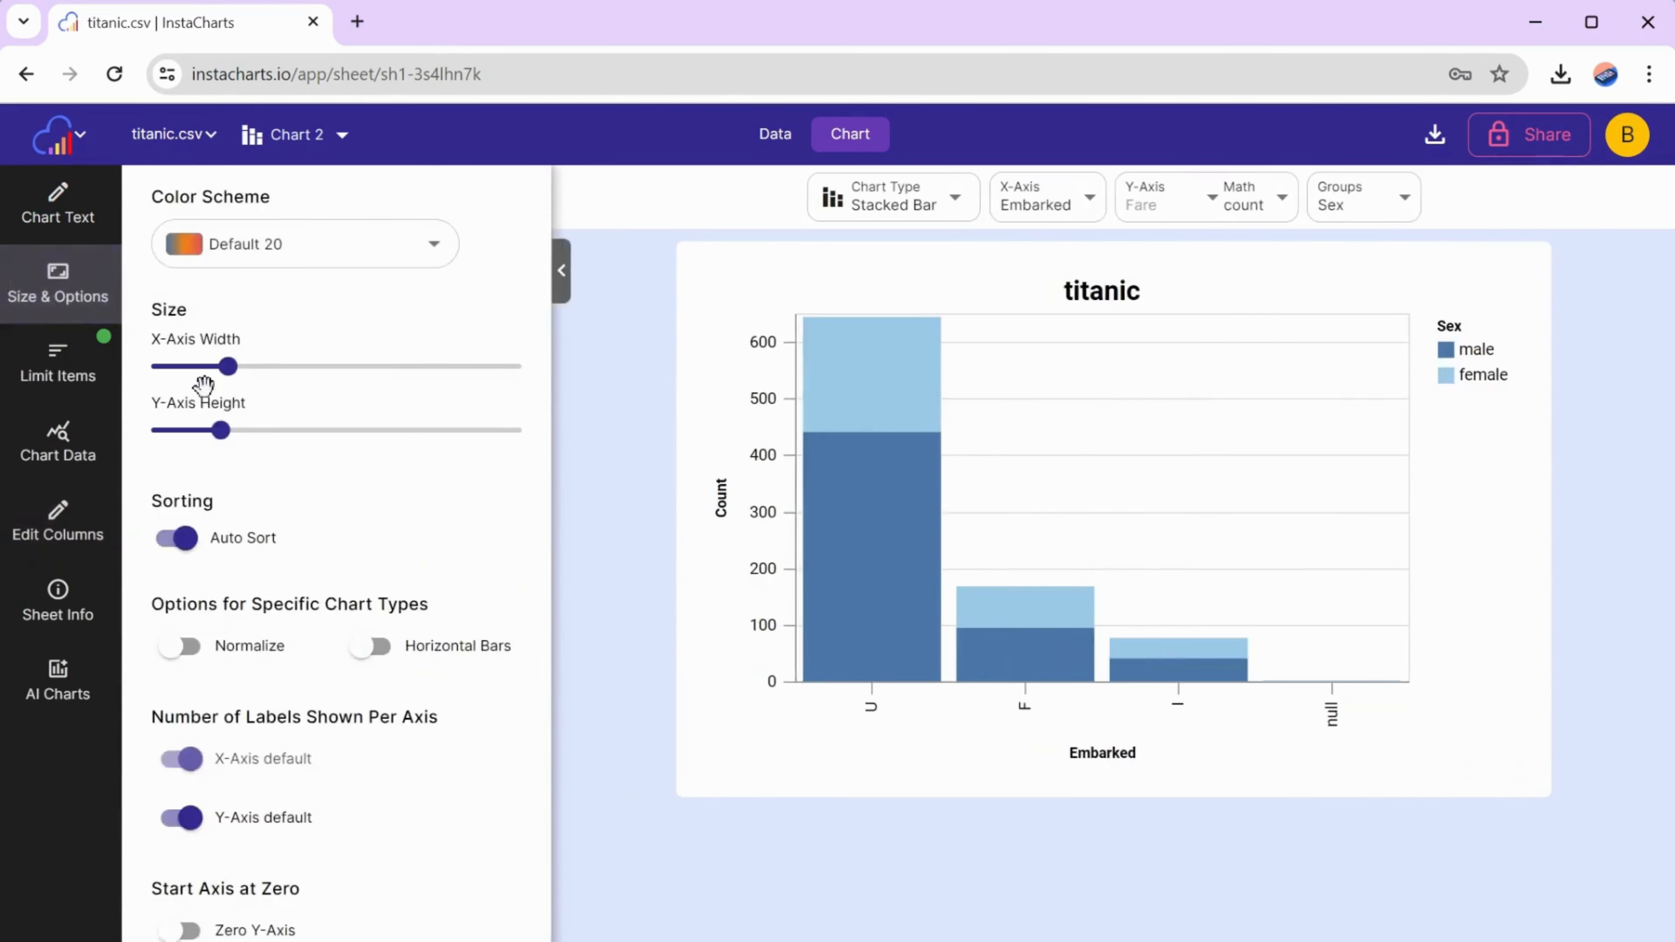
{"action": "left_click", "coordinate": [373, 646]}
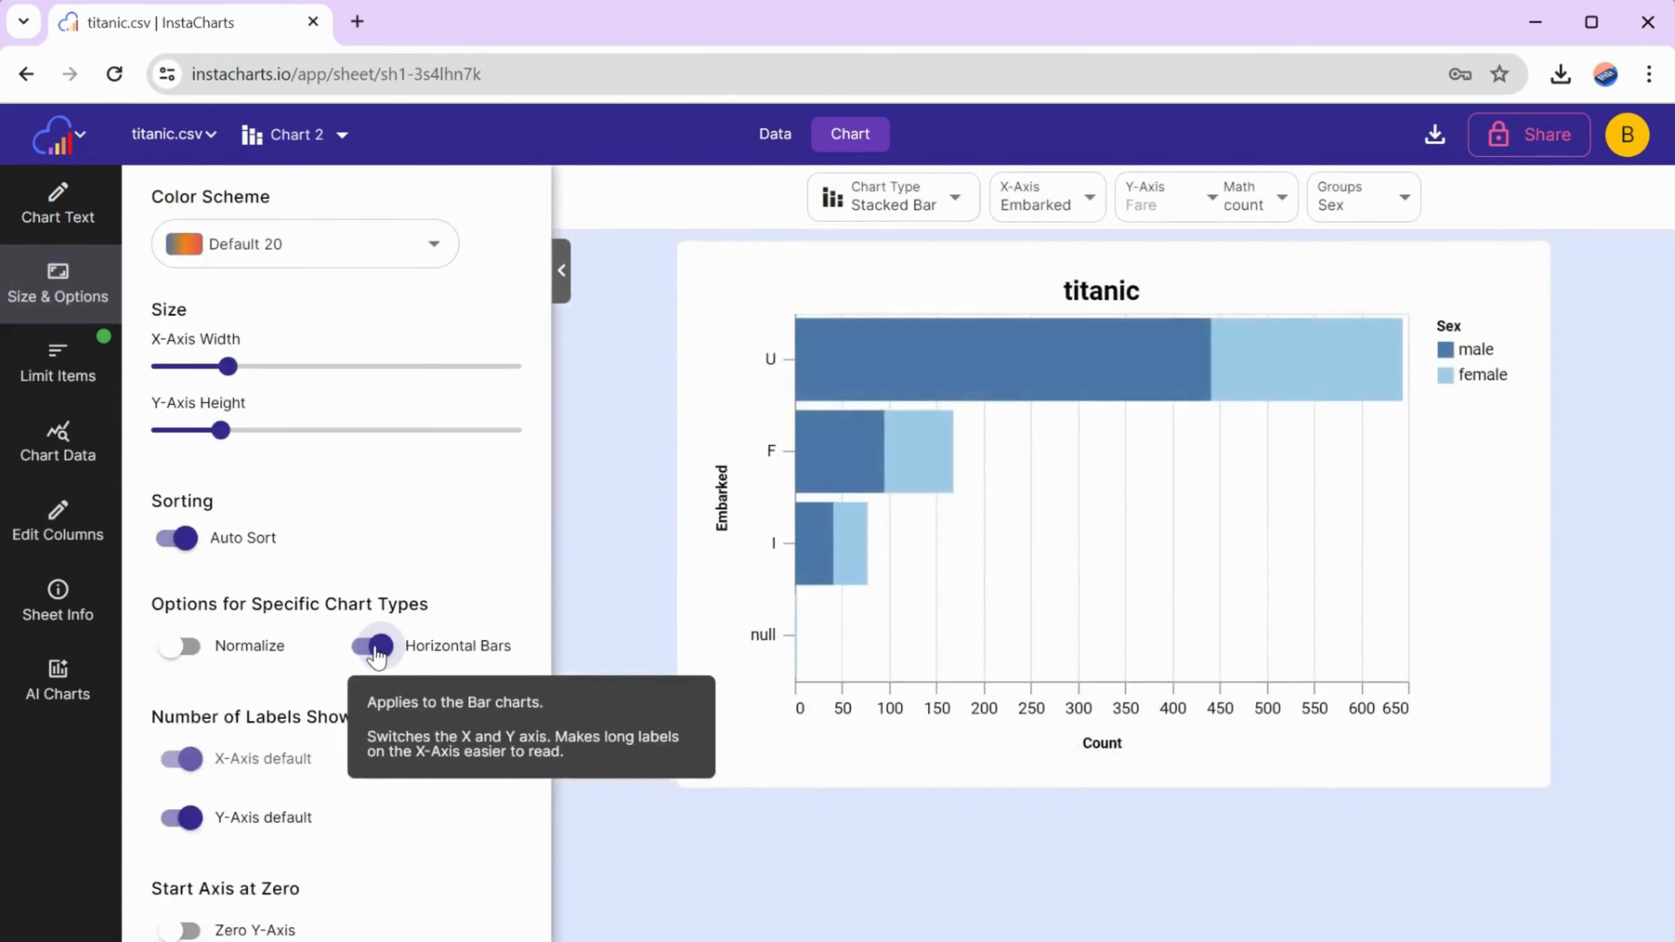
{"action": "left_click", "coordinate": [356, 251]}
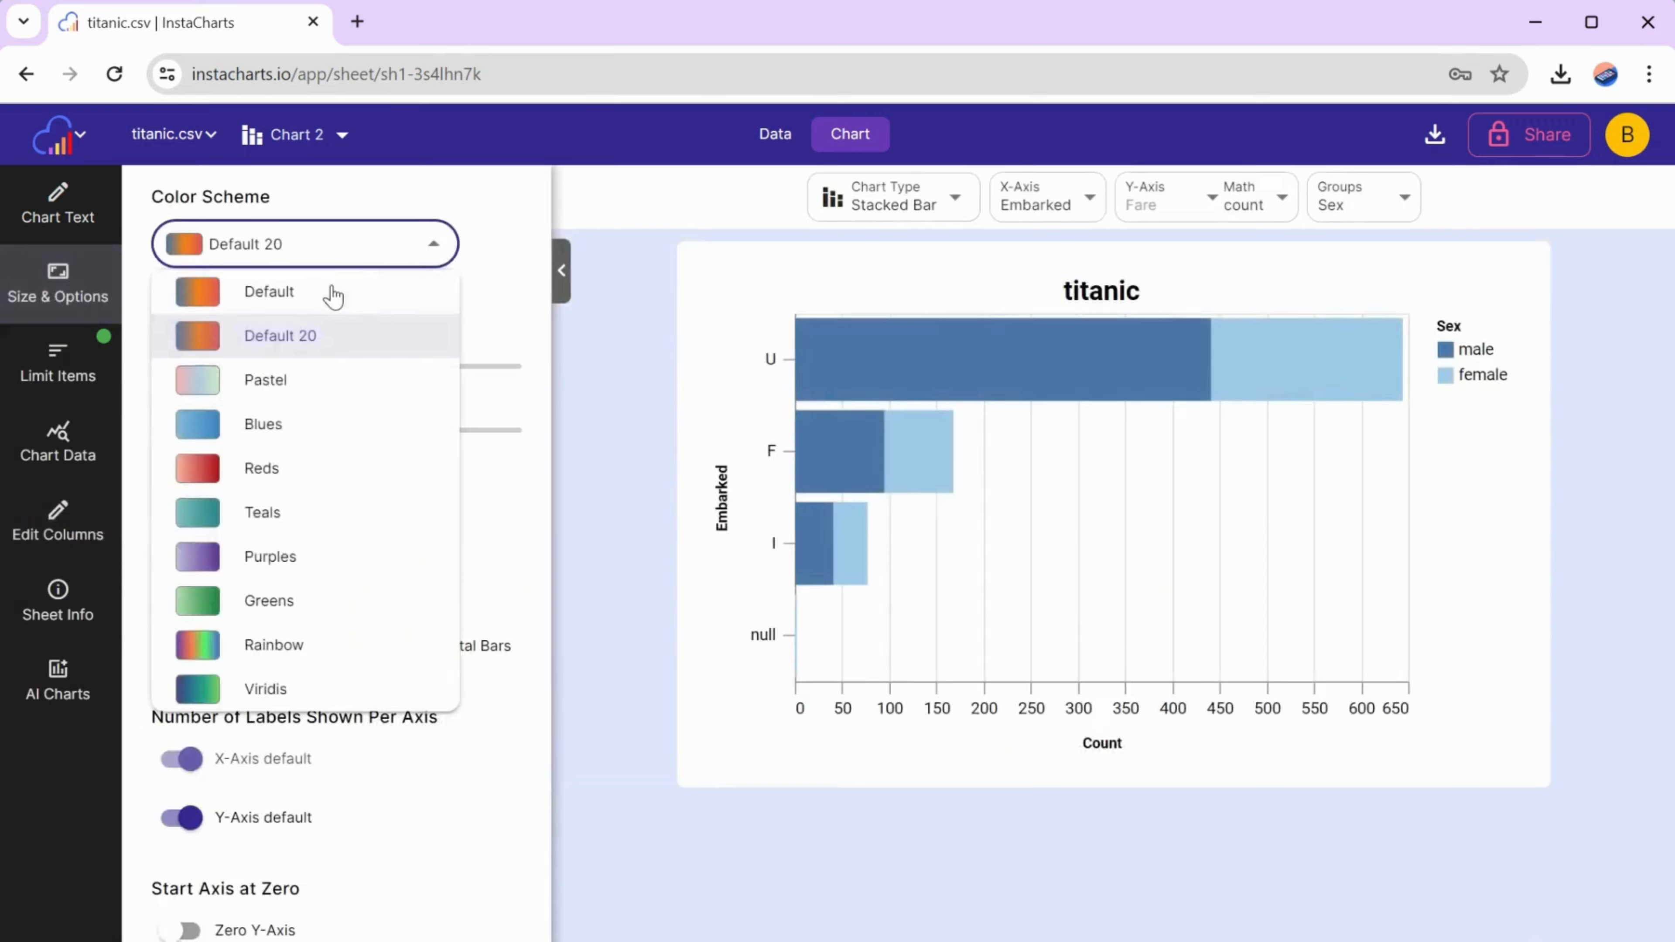
{"action": "left_click", "coordinate": [333, 295]}
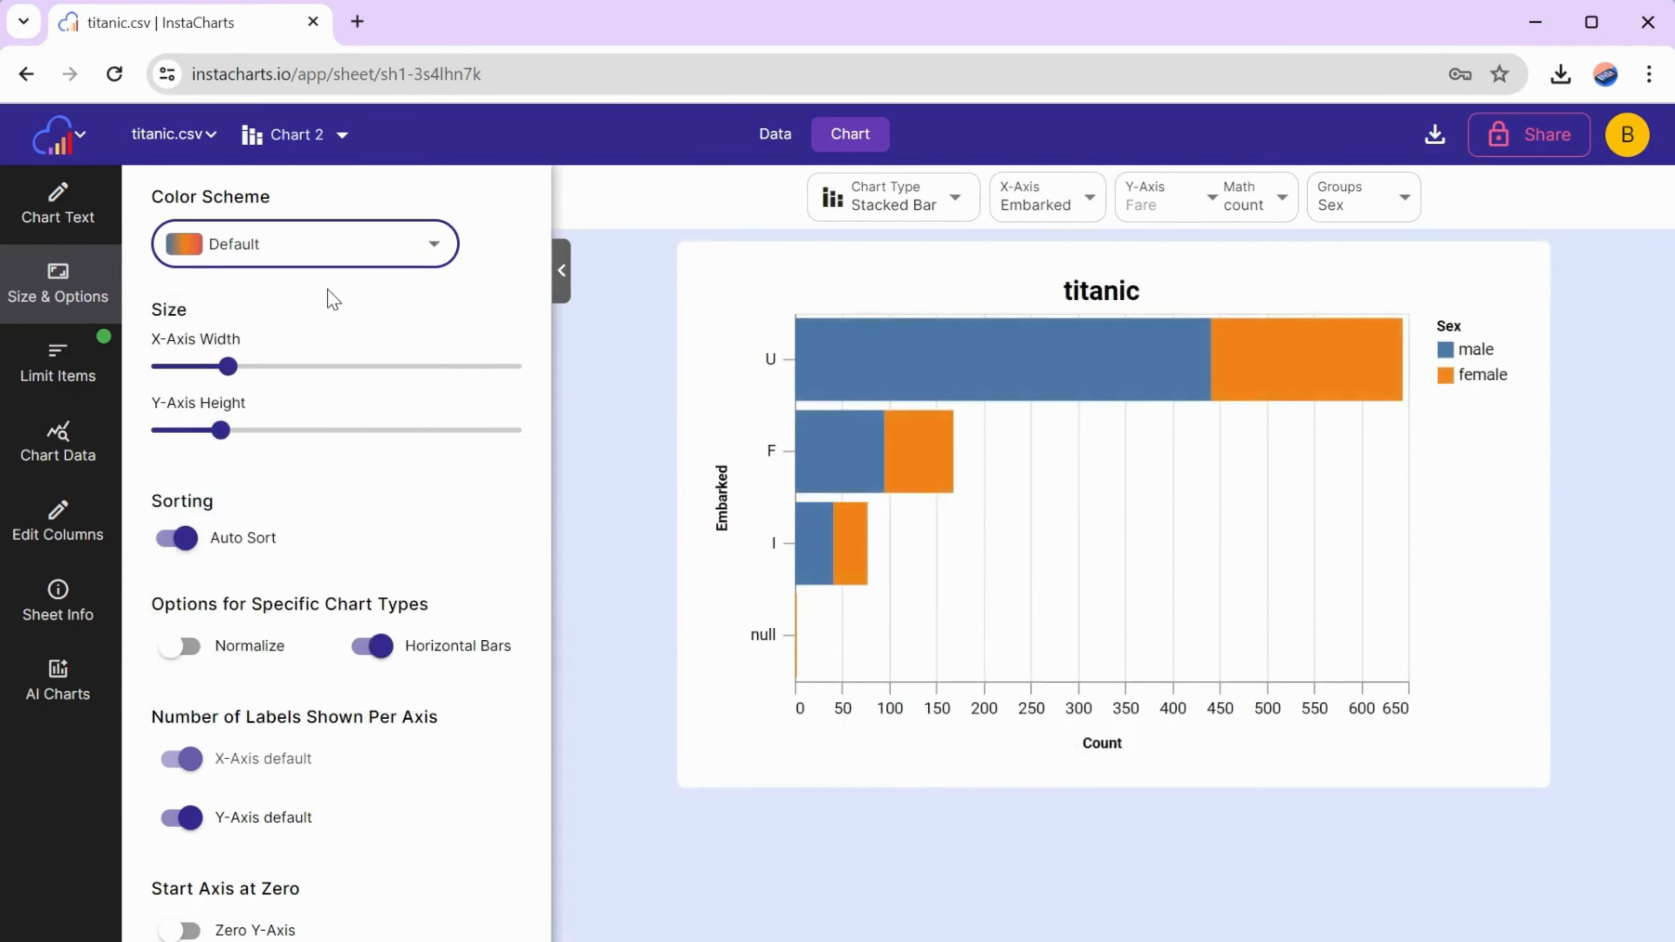
- Close the size and options settings and group Chart 2's bars by Passenger Class
{"action": "left_click", "coordinate": [561, 271]}
{"action": "left_click", "coordinate": [1157, 201]}
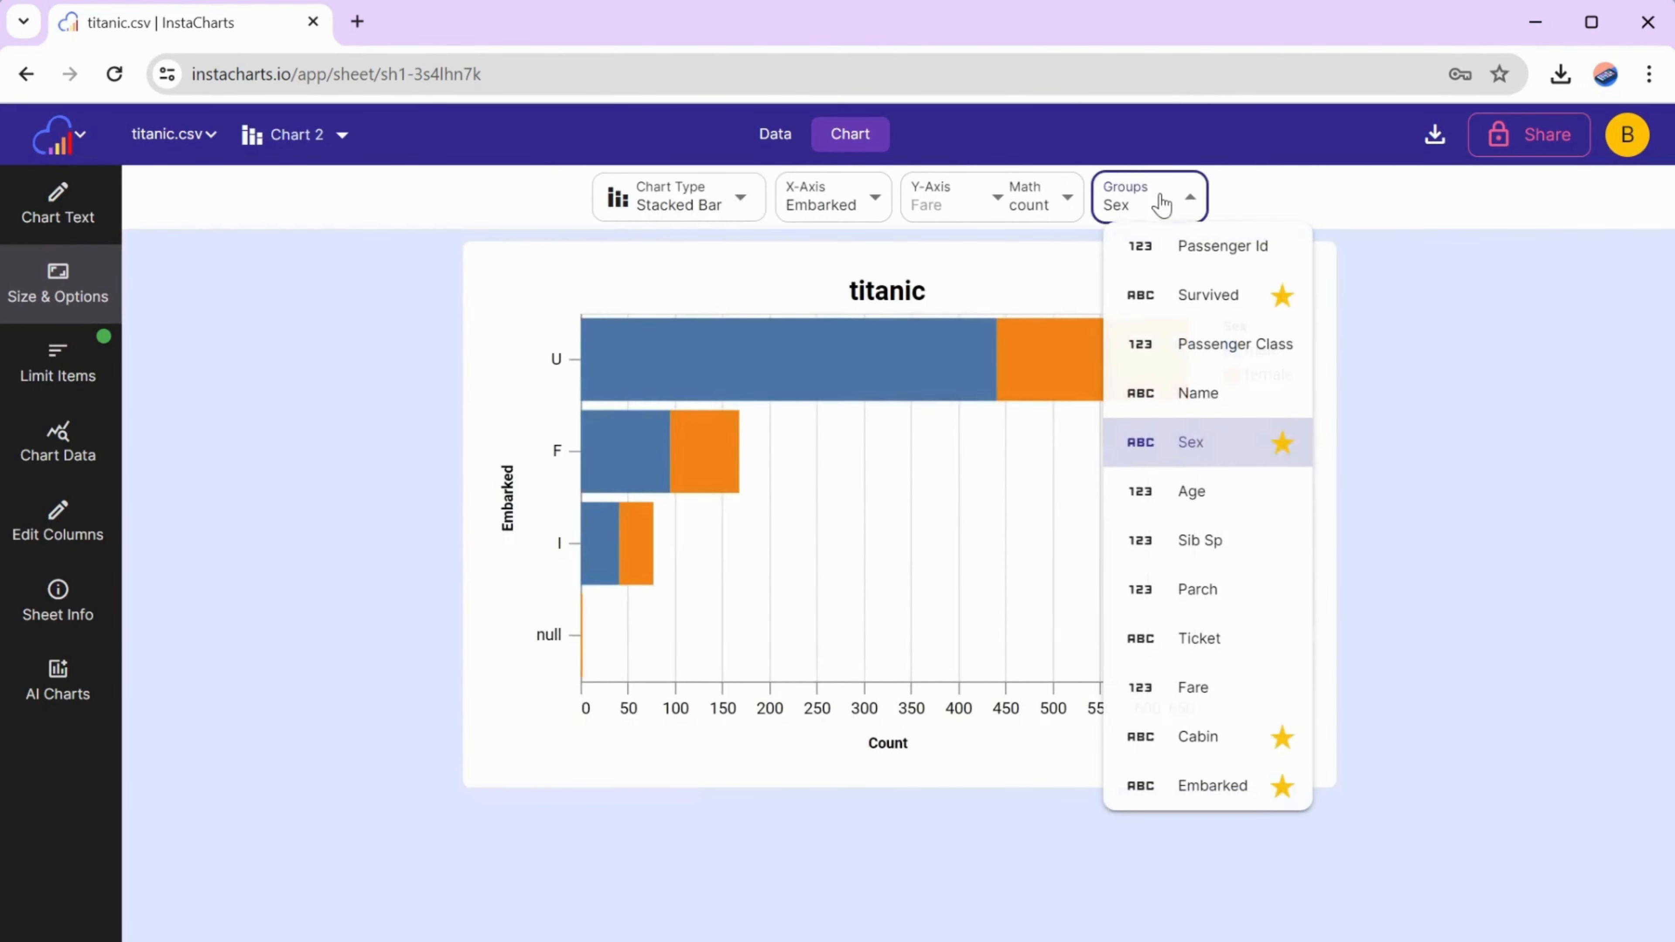
{"action": "left_click", "coordinate": [1169, 344]}
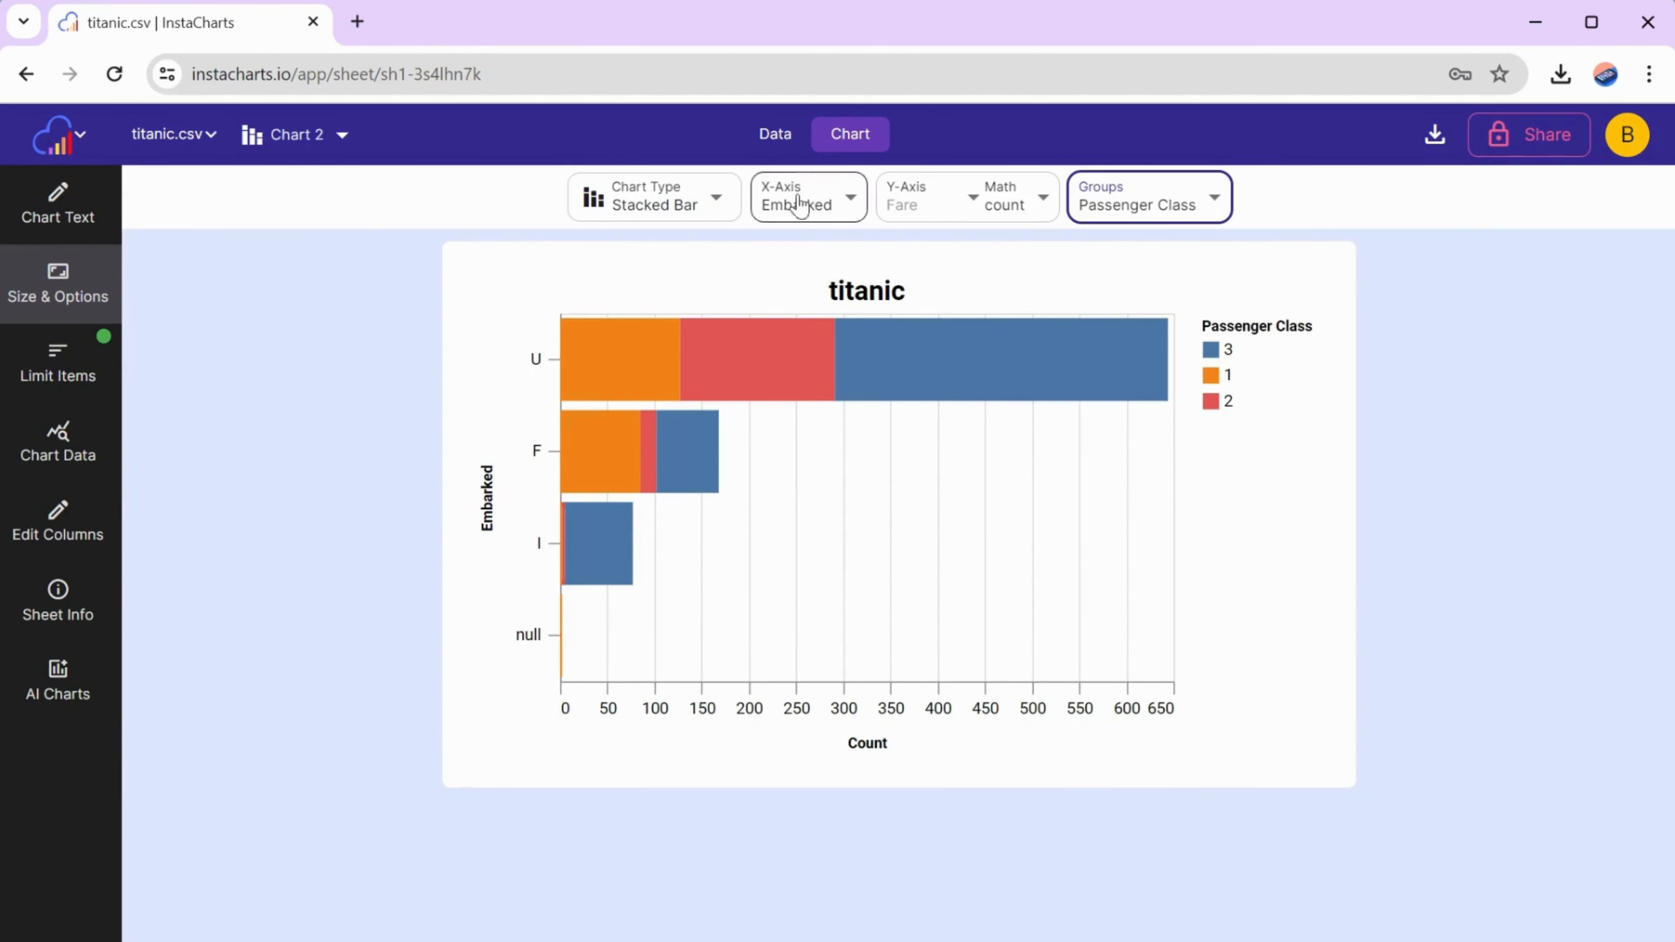
- Filter the Embarked column in the sheet data to Not blank, and return to the chart
{"action": "left_click", "coordinate": [777, 139]}
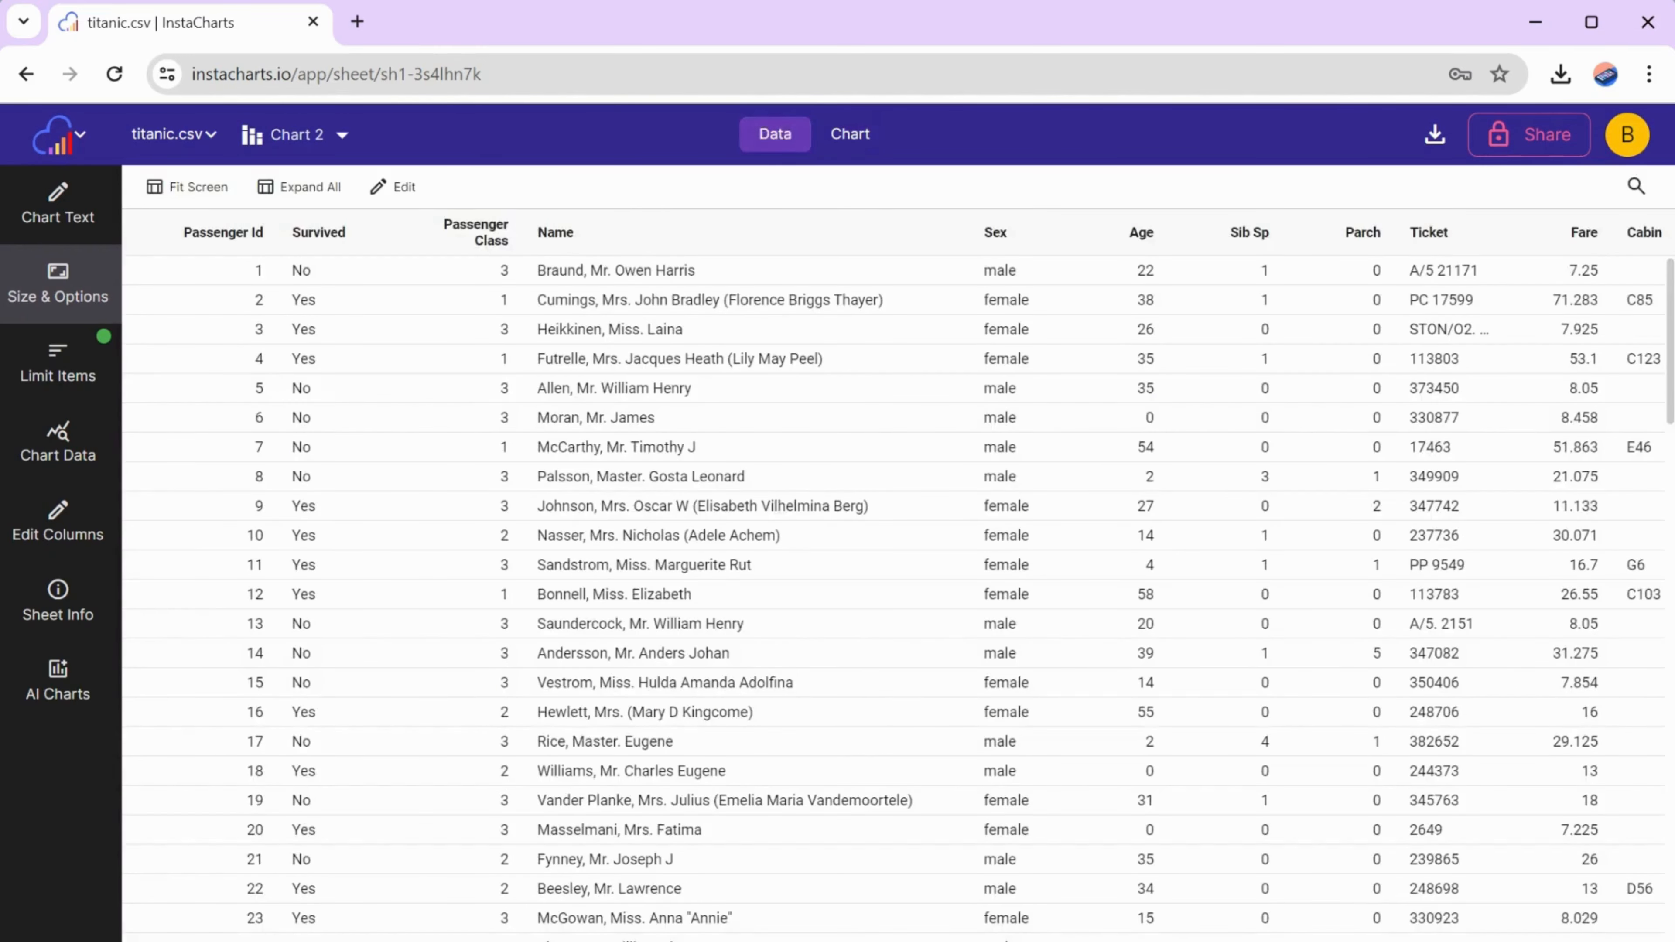
{"action": "scroll", "coordinate": [890, 567], "scroll_direction": "right", "scroll_amount": 3}
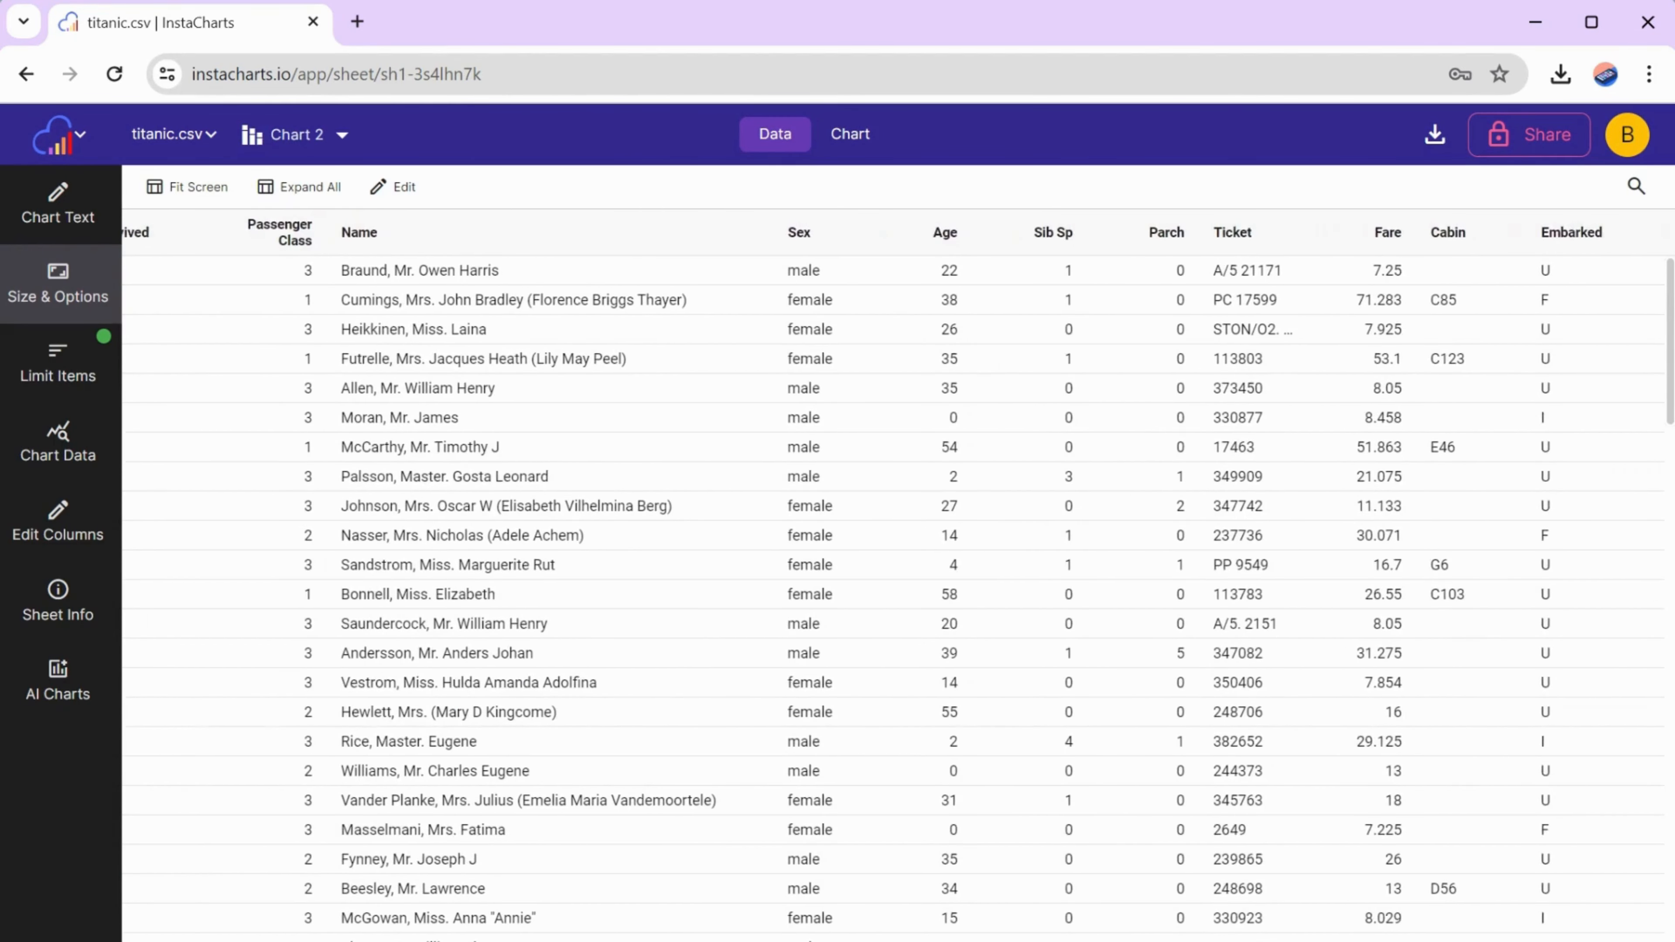
{"action": "left_click", "coordinate": [1640, 235]}
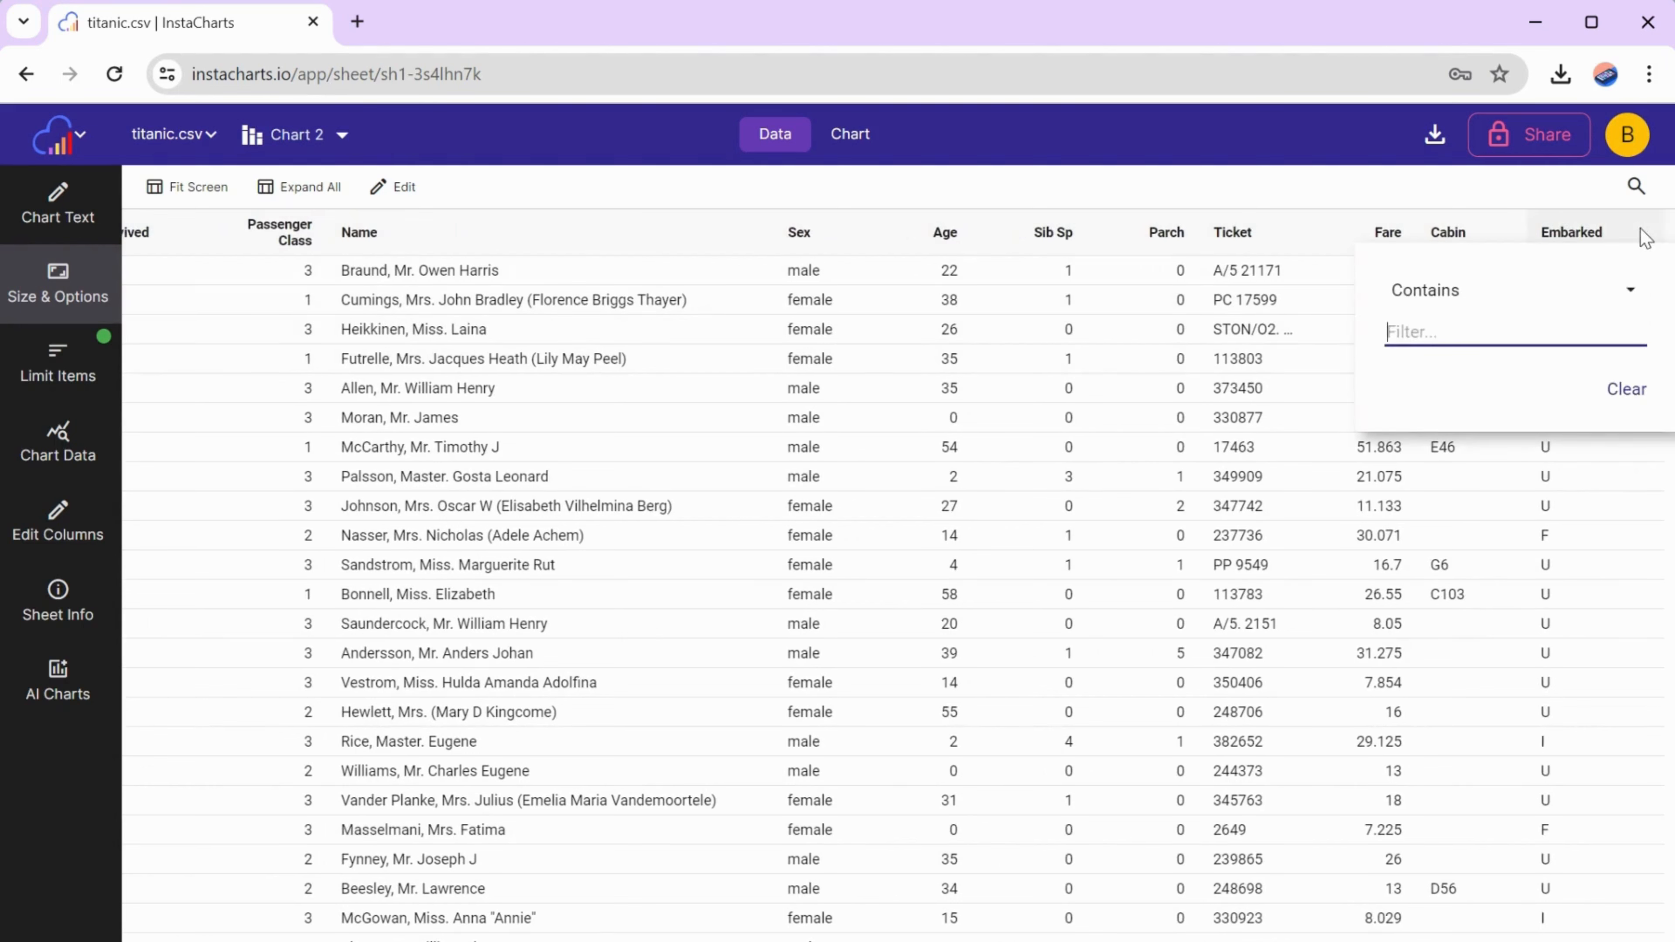
{"action": "left_click", "coordinate": [1433, 291]}
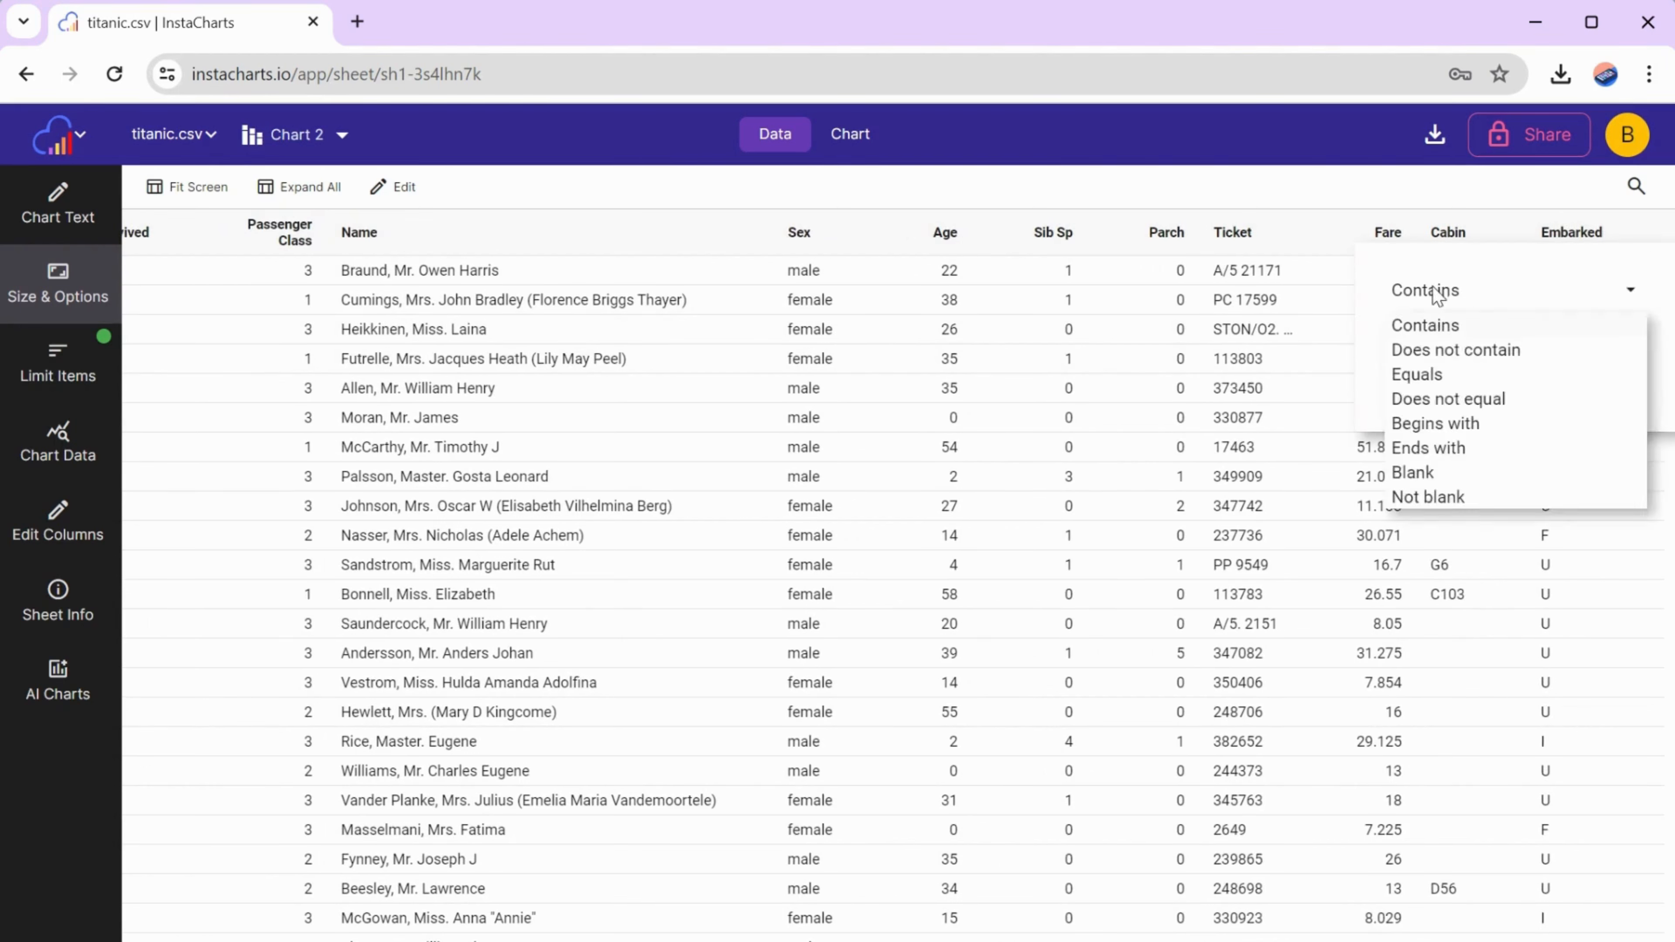
{"action": "left_click", "coordinate": [1434, 497]}
{"action": "left_click", "coordinate": [1421, 195]}
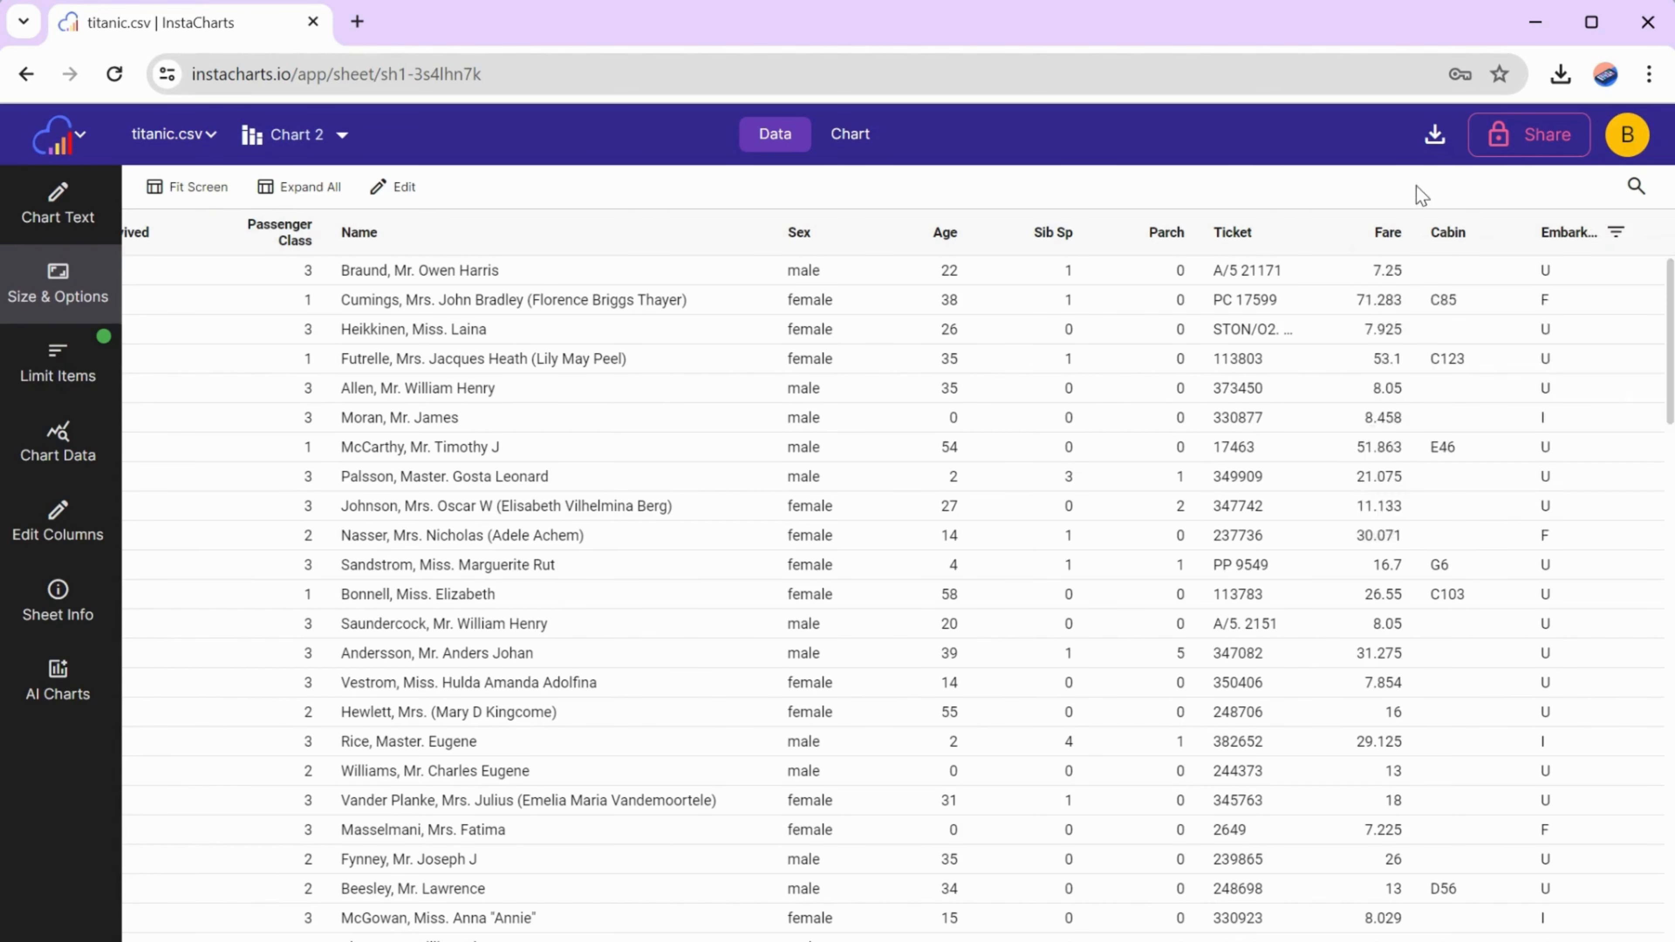
{"action": "left_click", "coordinate": [850, 134]}
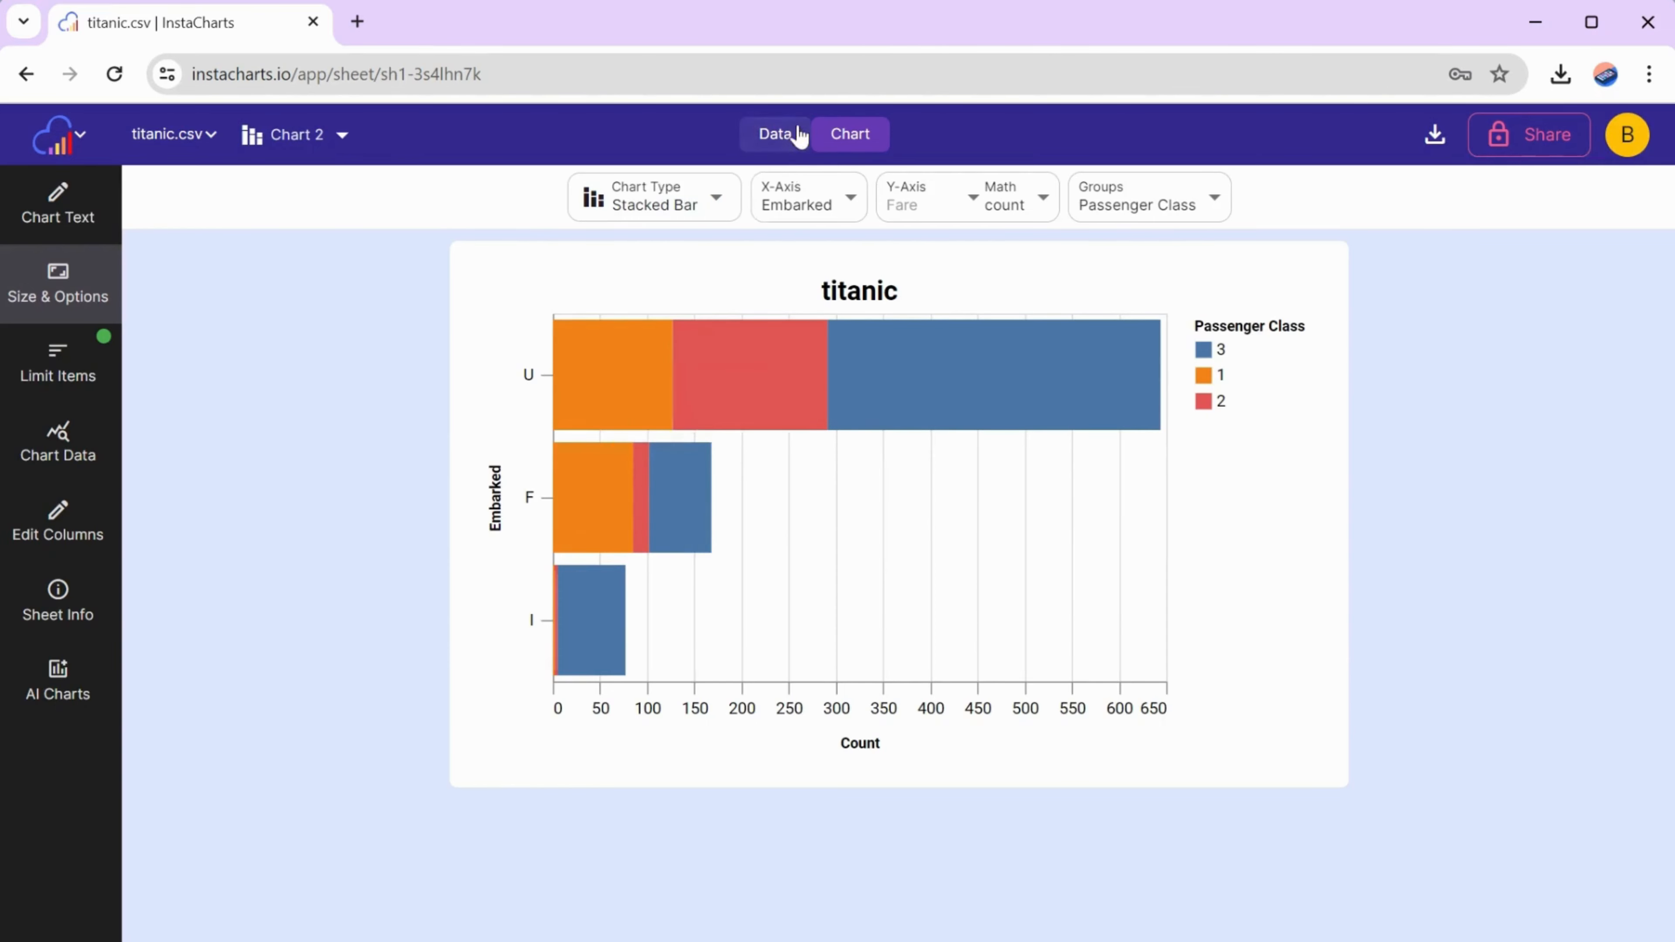
- Start editing the sheet data and replace all U values in the Embarked column with UK
{"action": "left_click", "coordinate": [776, 135]}
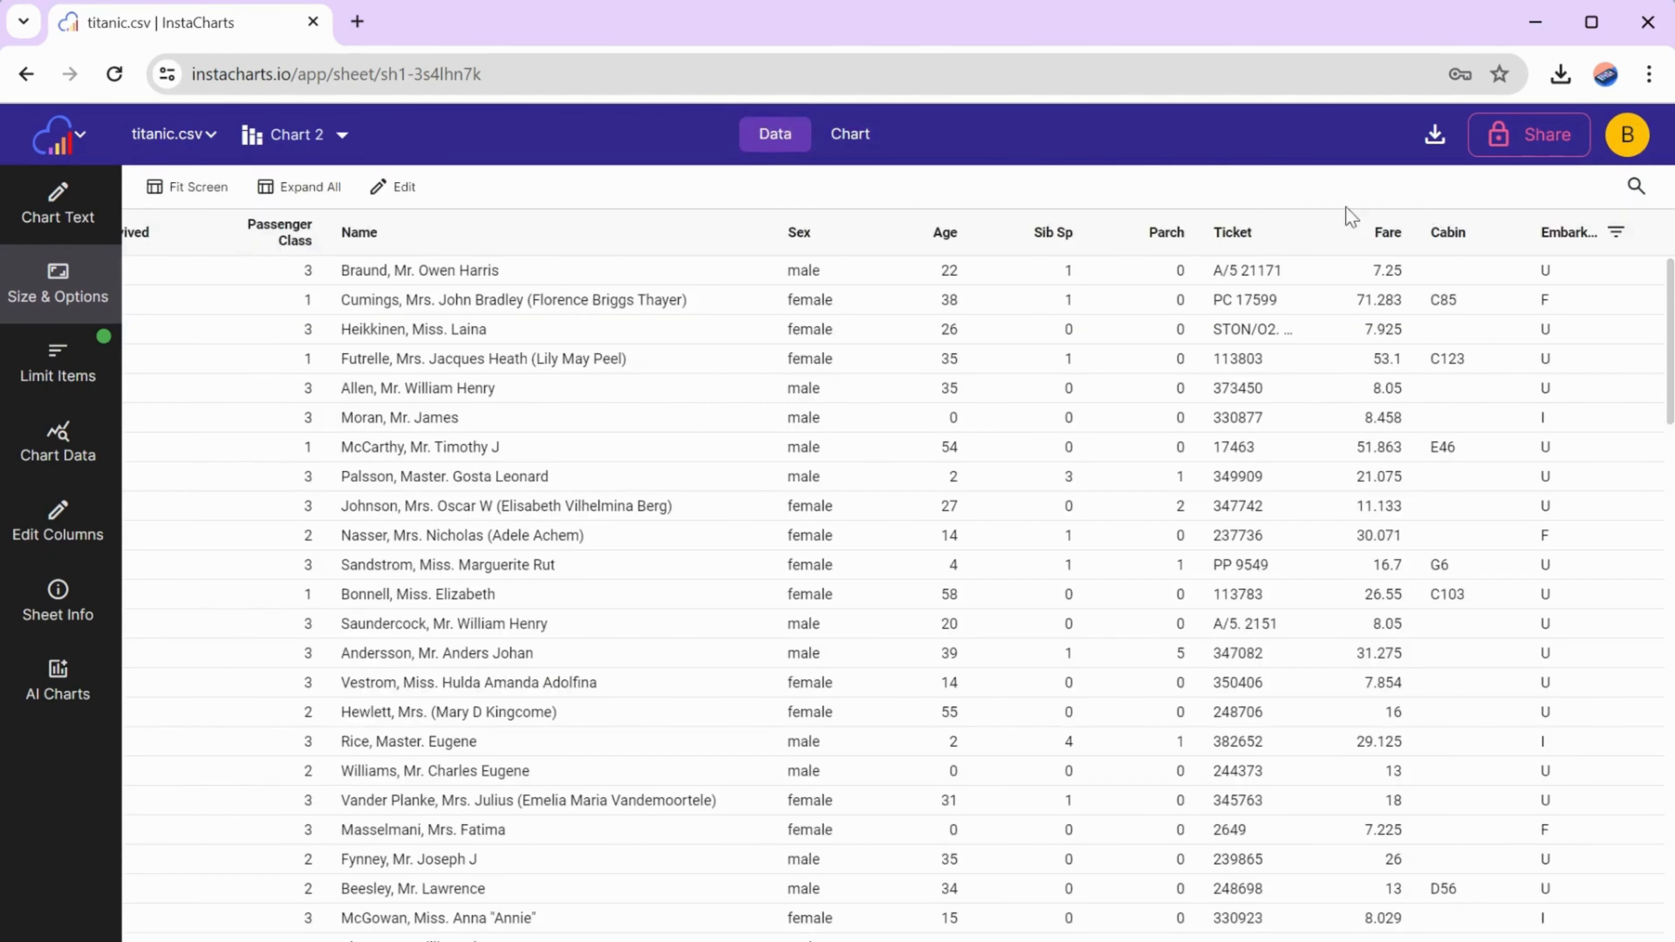
{"action": "left_click", "coordinate": [393, 188]}
{"action": "right_click", "coordinate": [1545, 271]}
{"action": "left_click", "coordinate": [1444, 447]}
{"action": "left_click", "coordinate": [701, 579]}
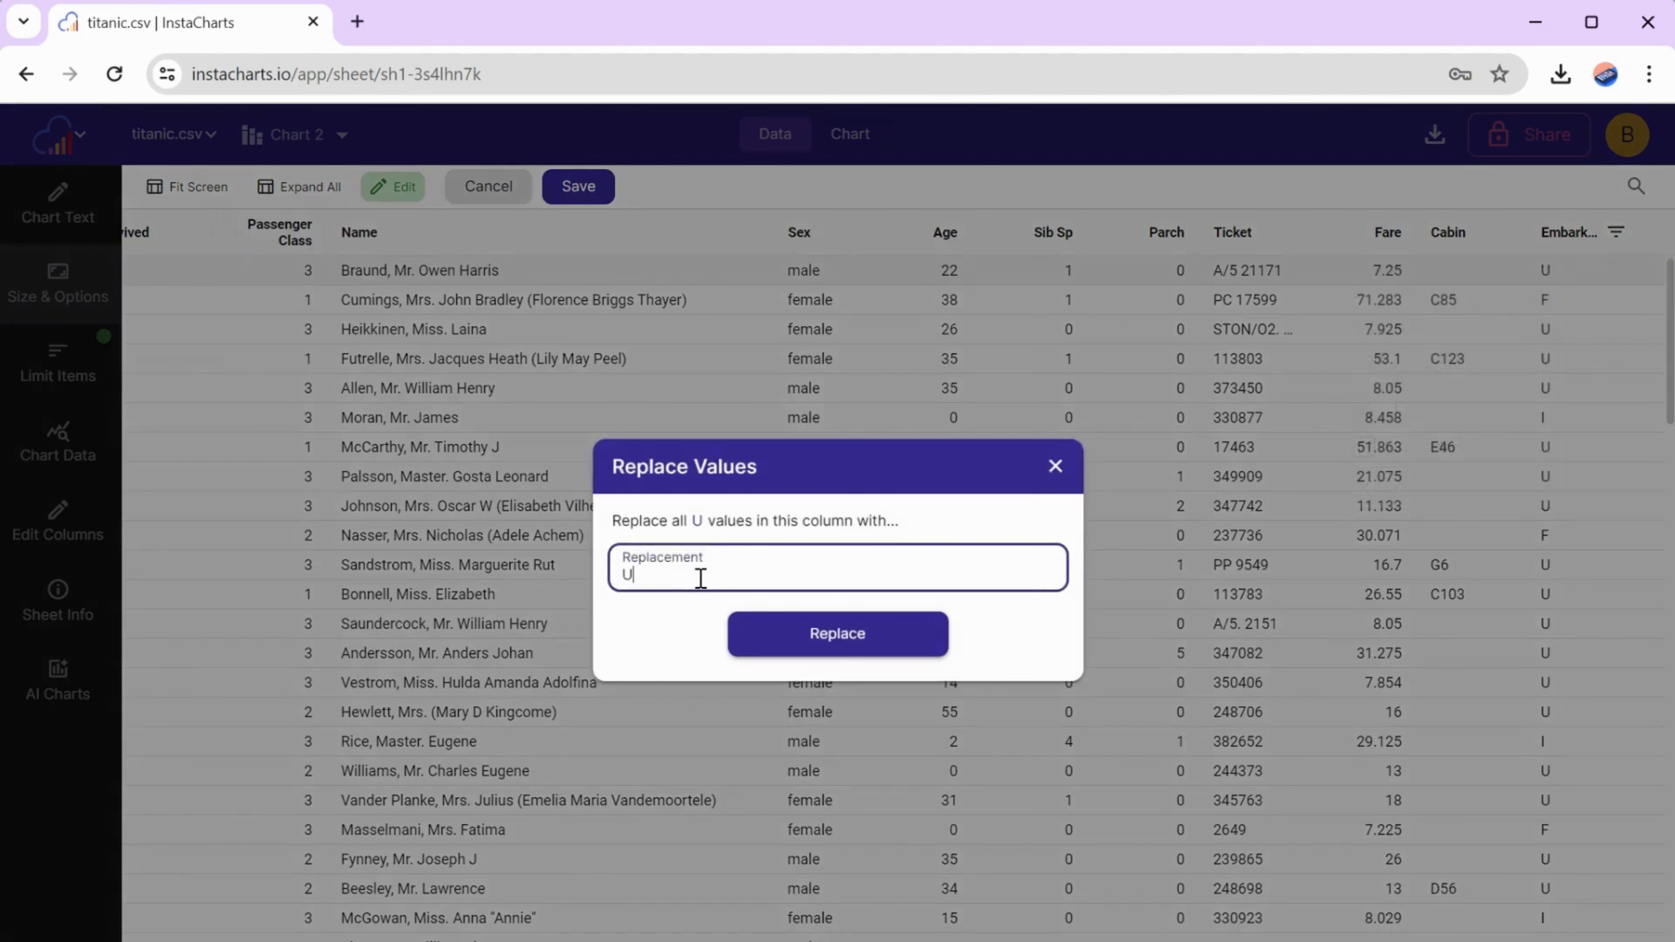
{"action": "type", "text": "K"}
{"action": "left_click", "coordinate": [858, 637]}
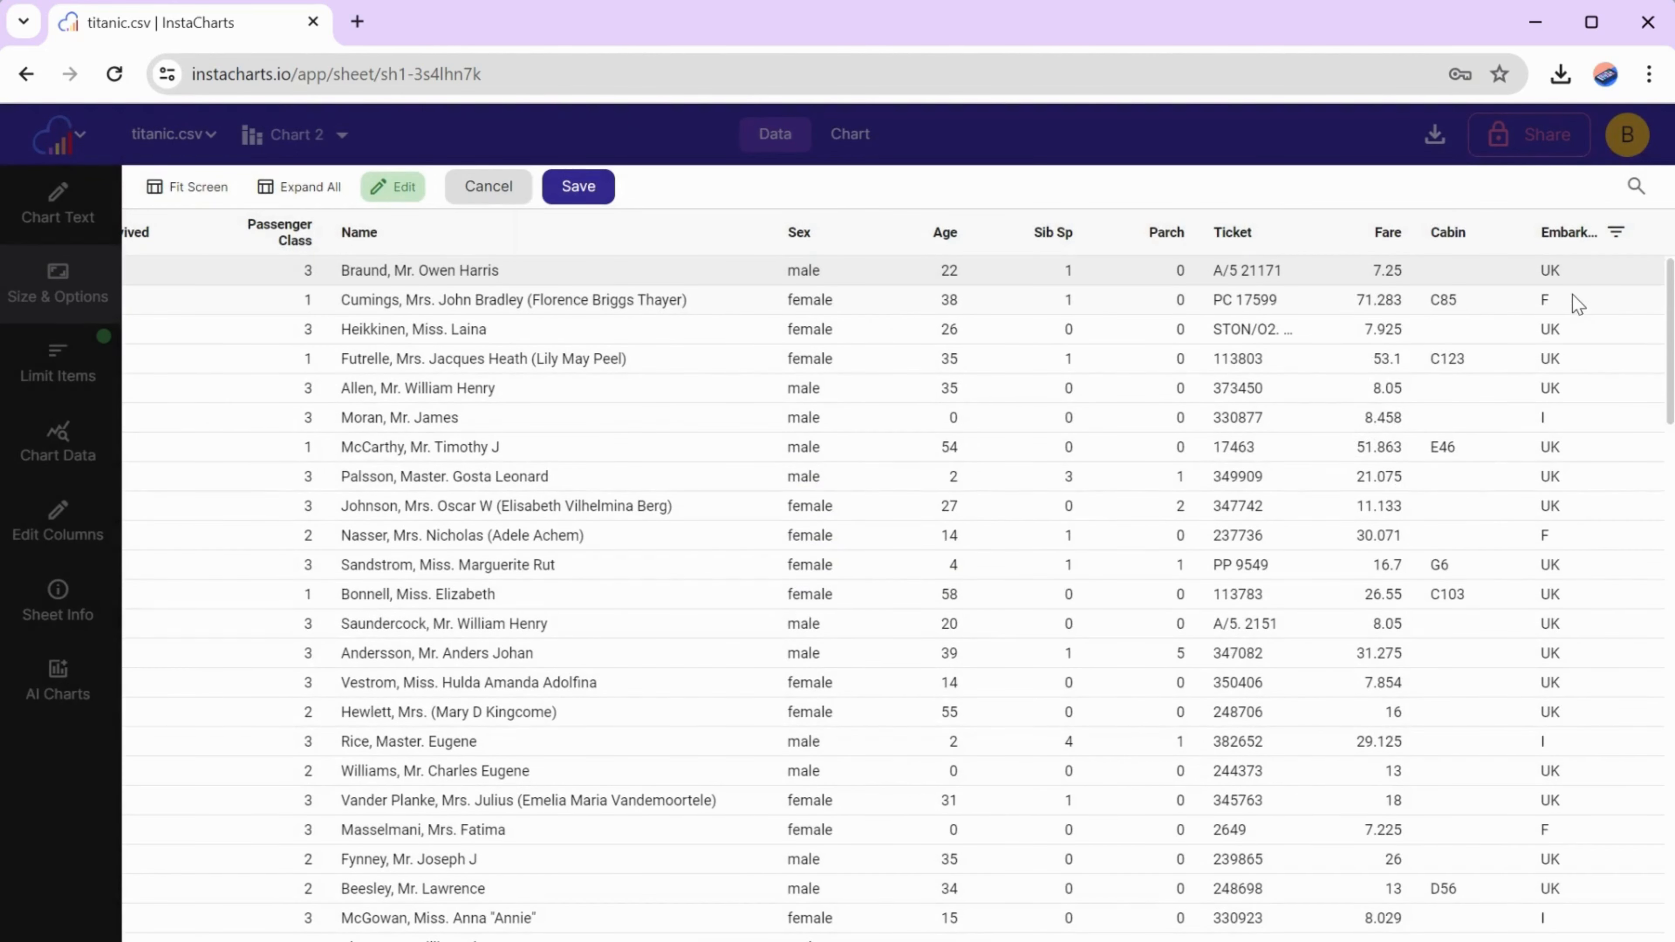
- Replace all F values in the Embarked column with France
{"action": "right_click", "coordinate": [1554, 305]}
{"action": "left_click", "coordinate": [1417, 326]}
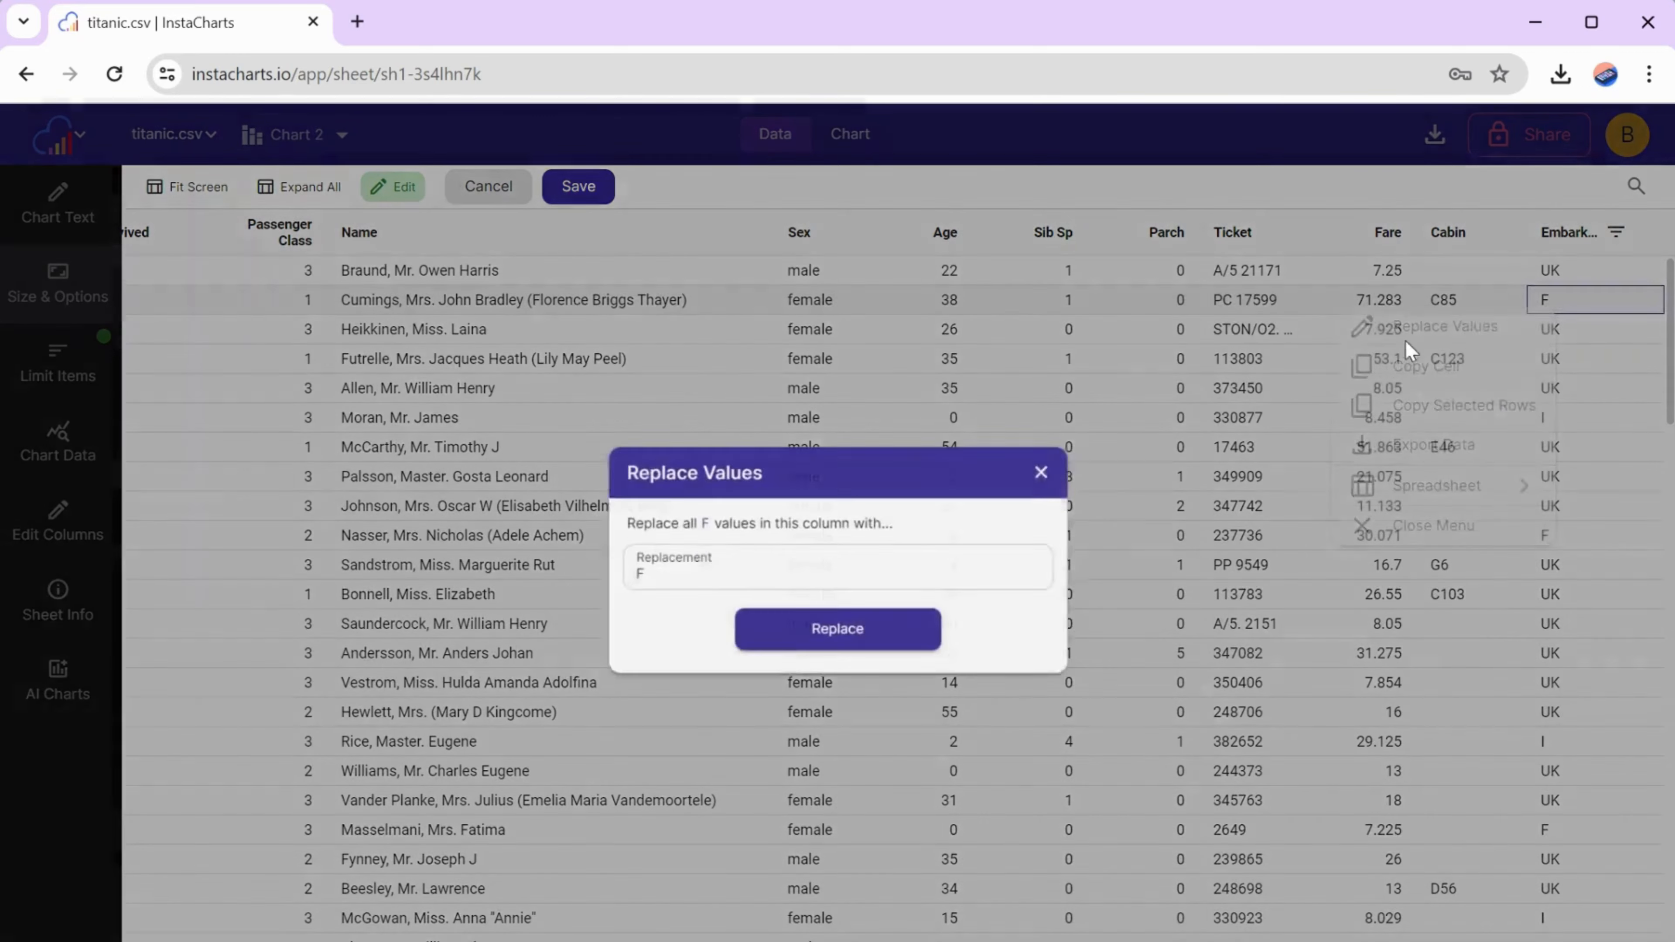
{"action": "left_click", "coordinate": [673, 581]}
{"action": "type", "text": "rance"}
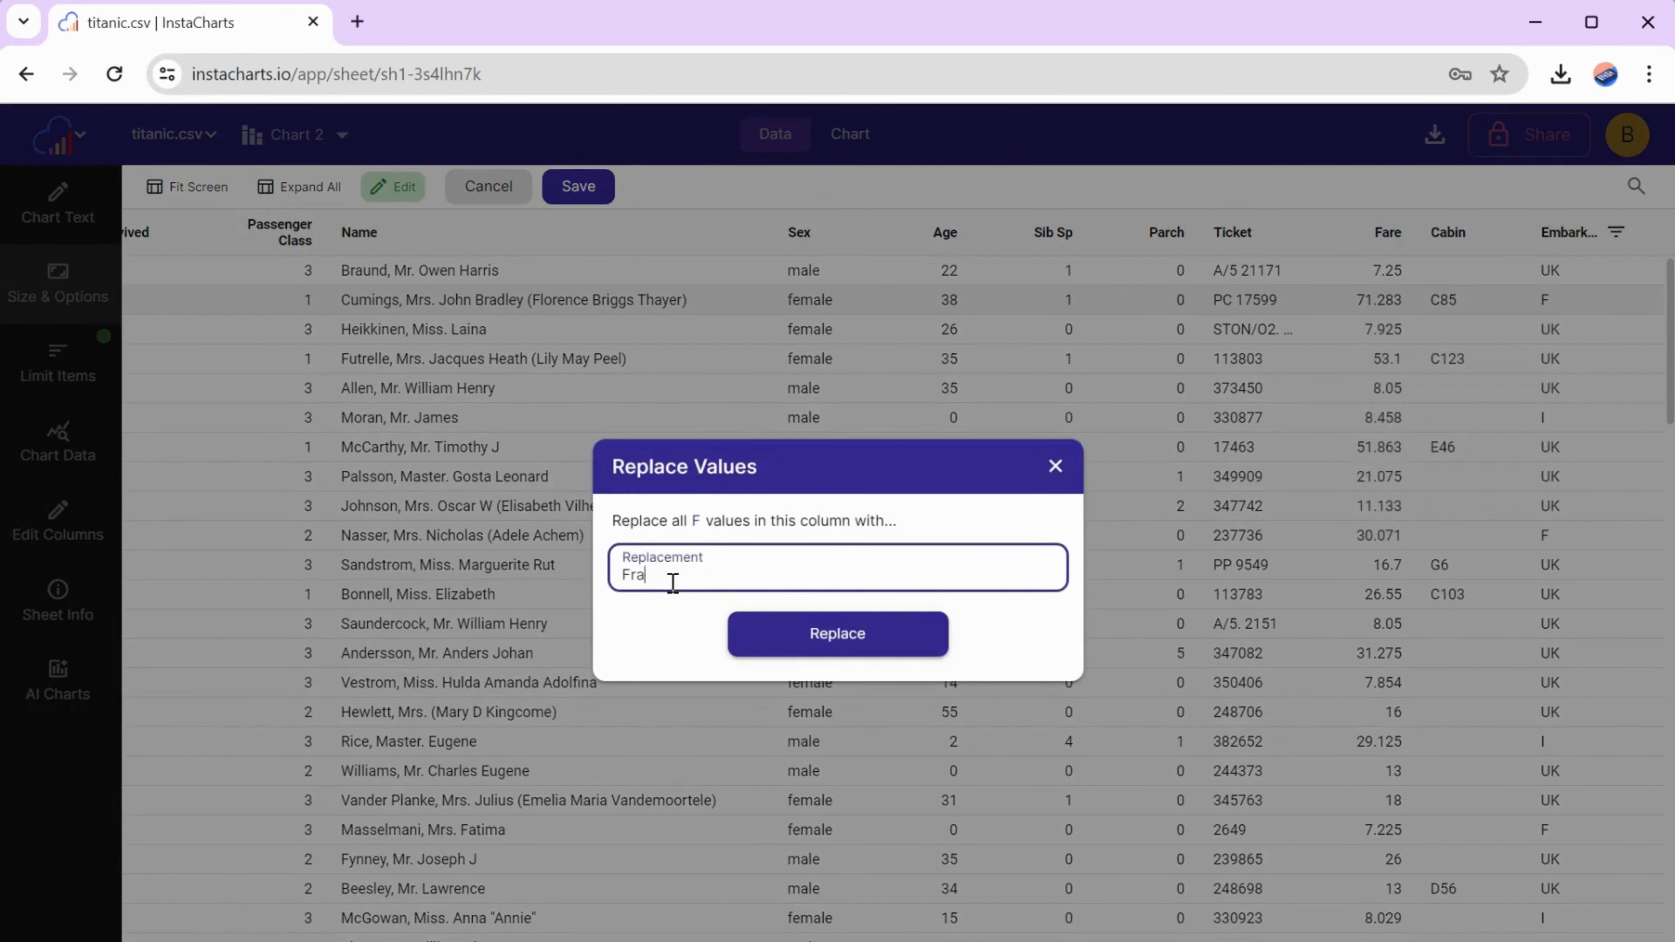
{"action": "left_click", "coordinate": [785, 627]}
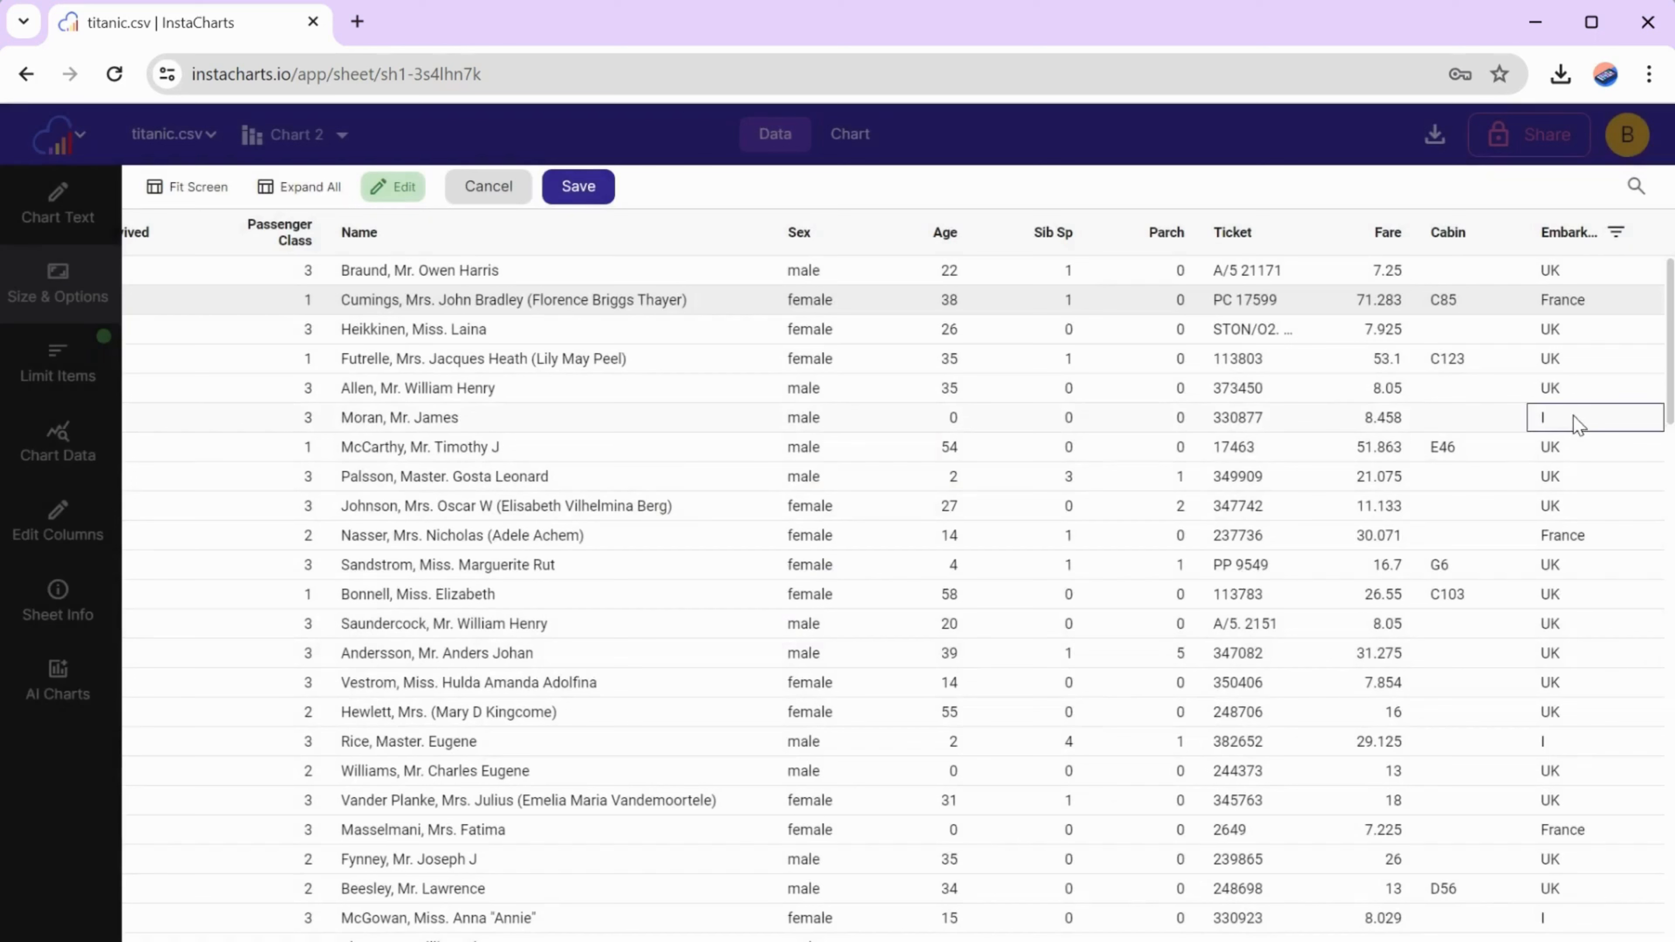
- Replace all I values in the Embarked column with Ireland, save the data edits and return to the chart
{"action": "right_click", "coordinate": [1573, 417]}
{"action": "left_click", "coordinate": [1510, 444]}
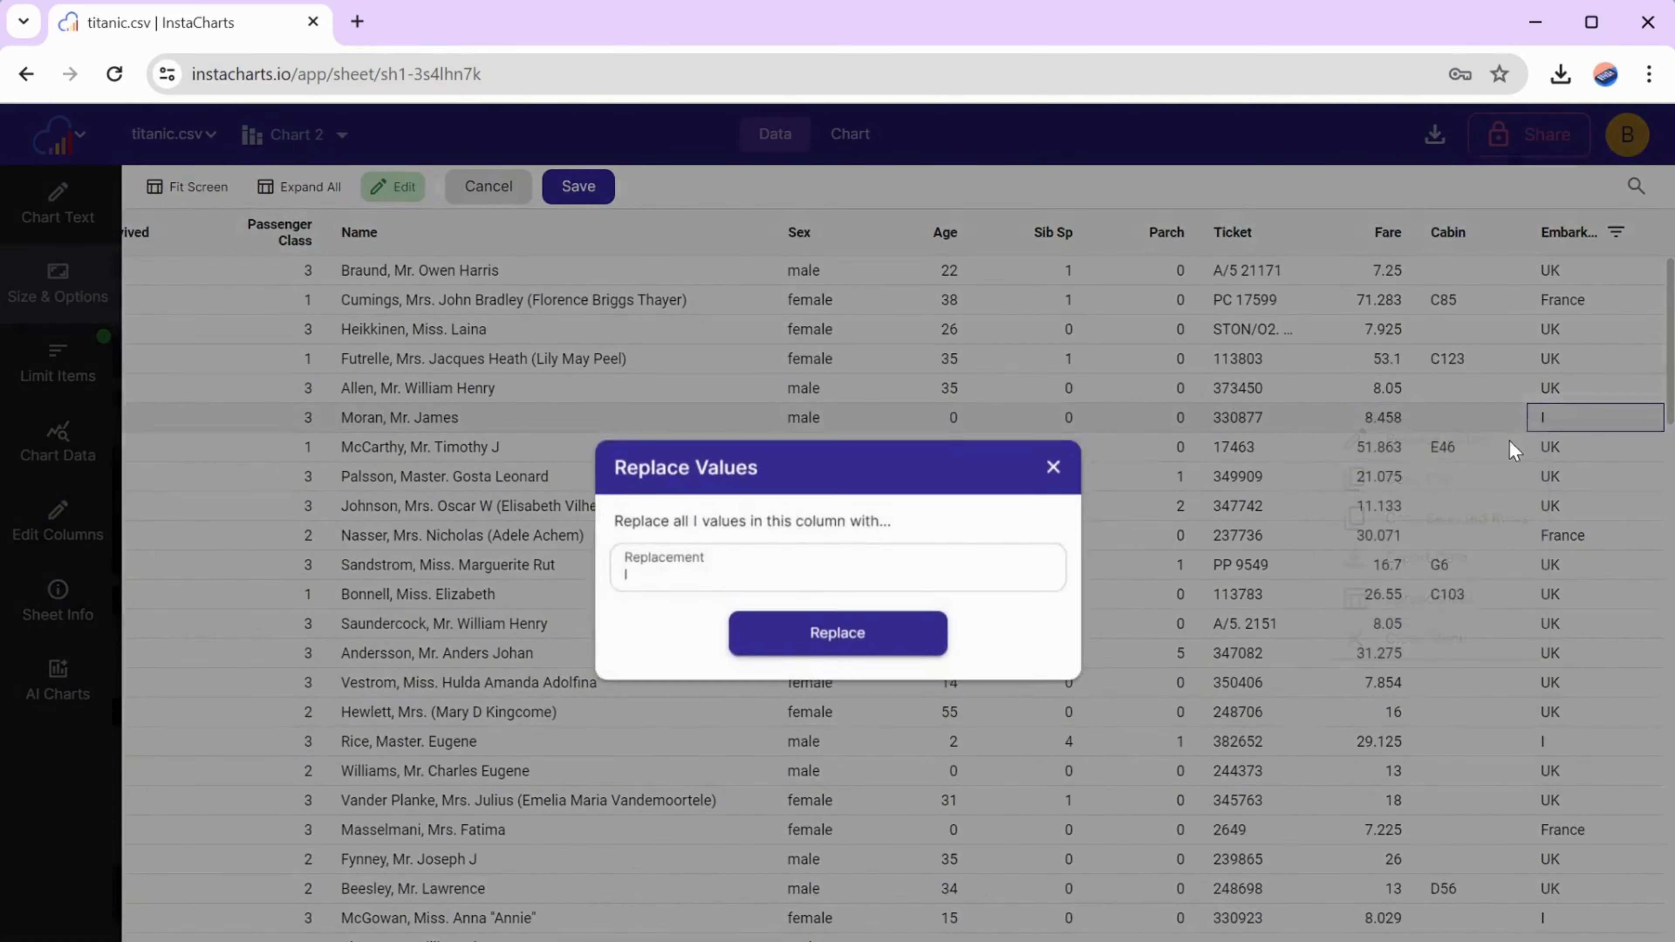
{"action": "left_click", "coordinate": [749, 584]}
{"action": "type", "text": "reland"}
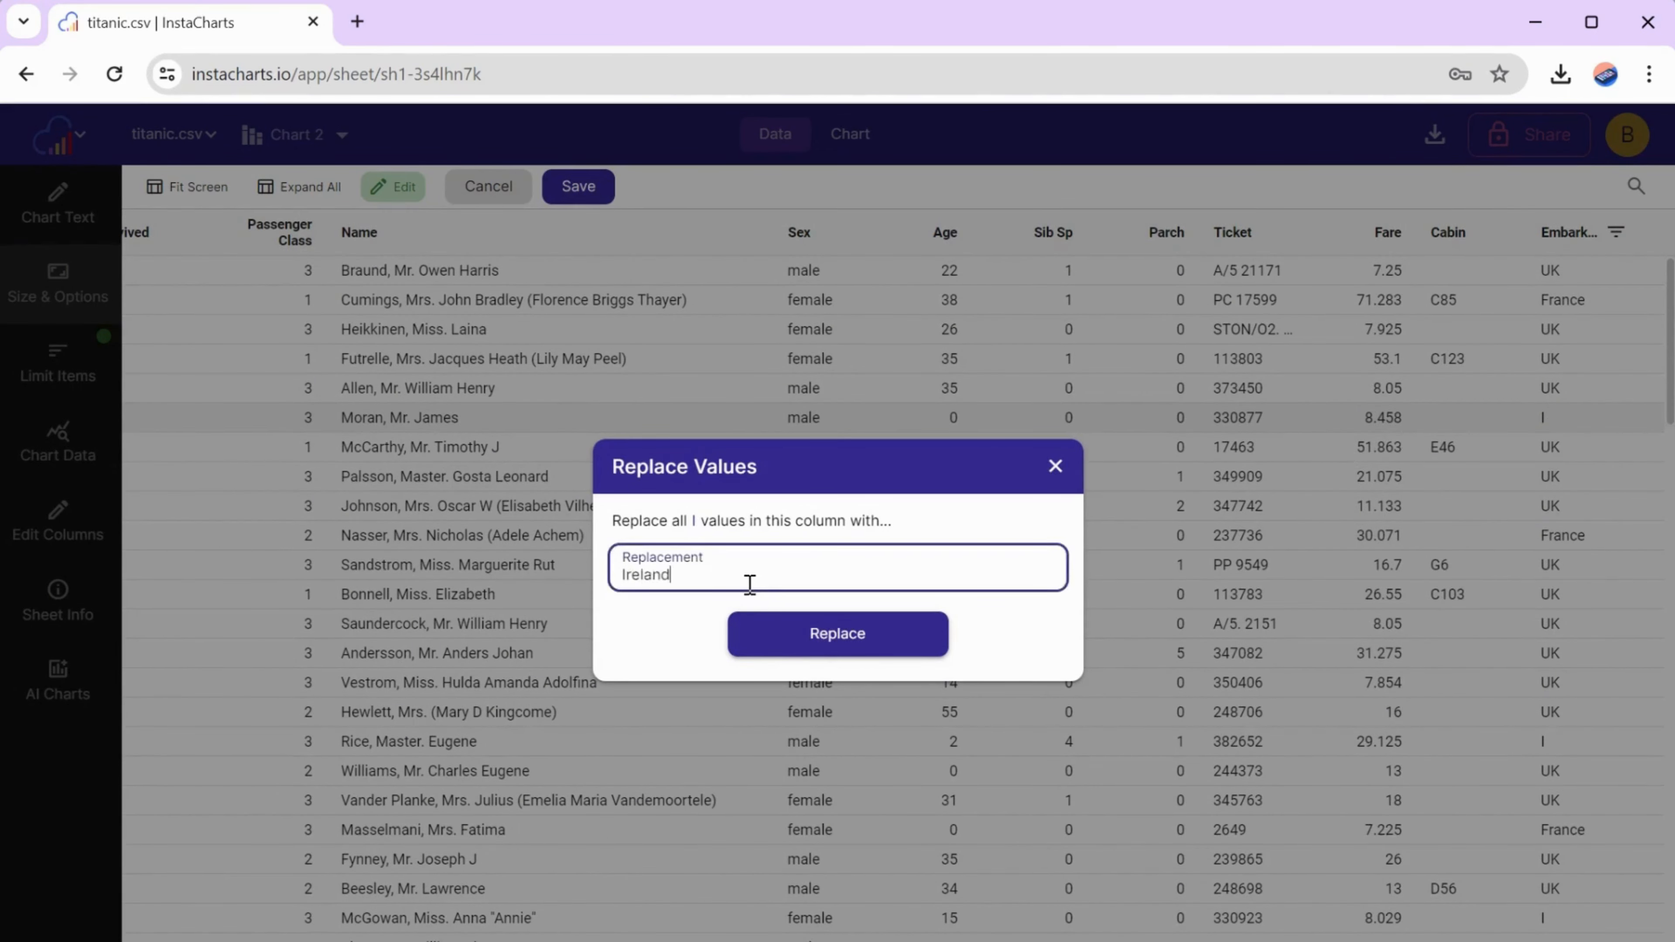
{"action": "left_click", "coordinate": [833, 634]}
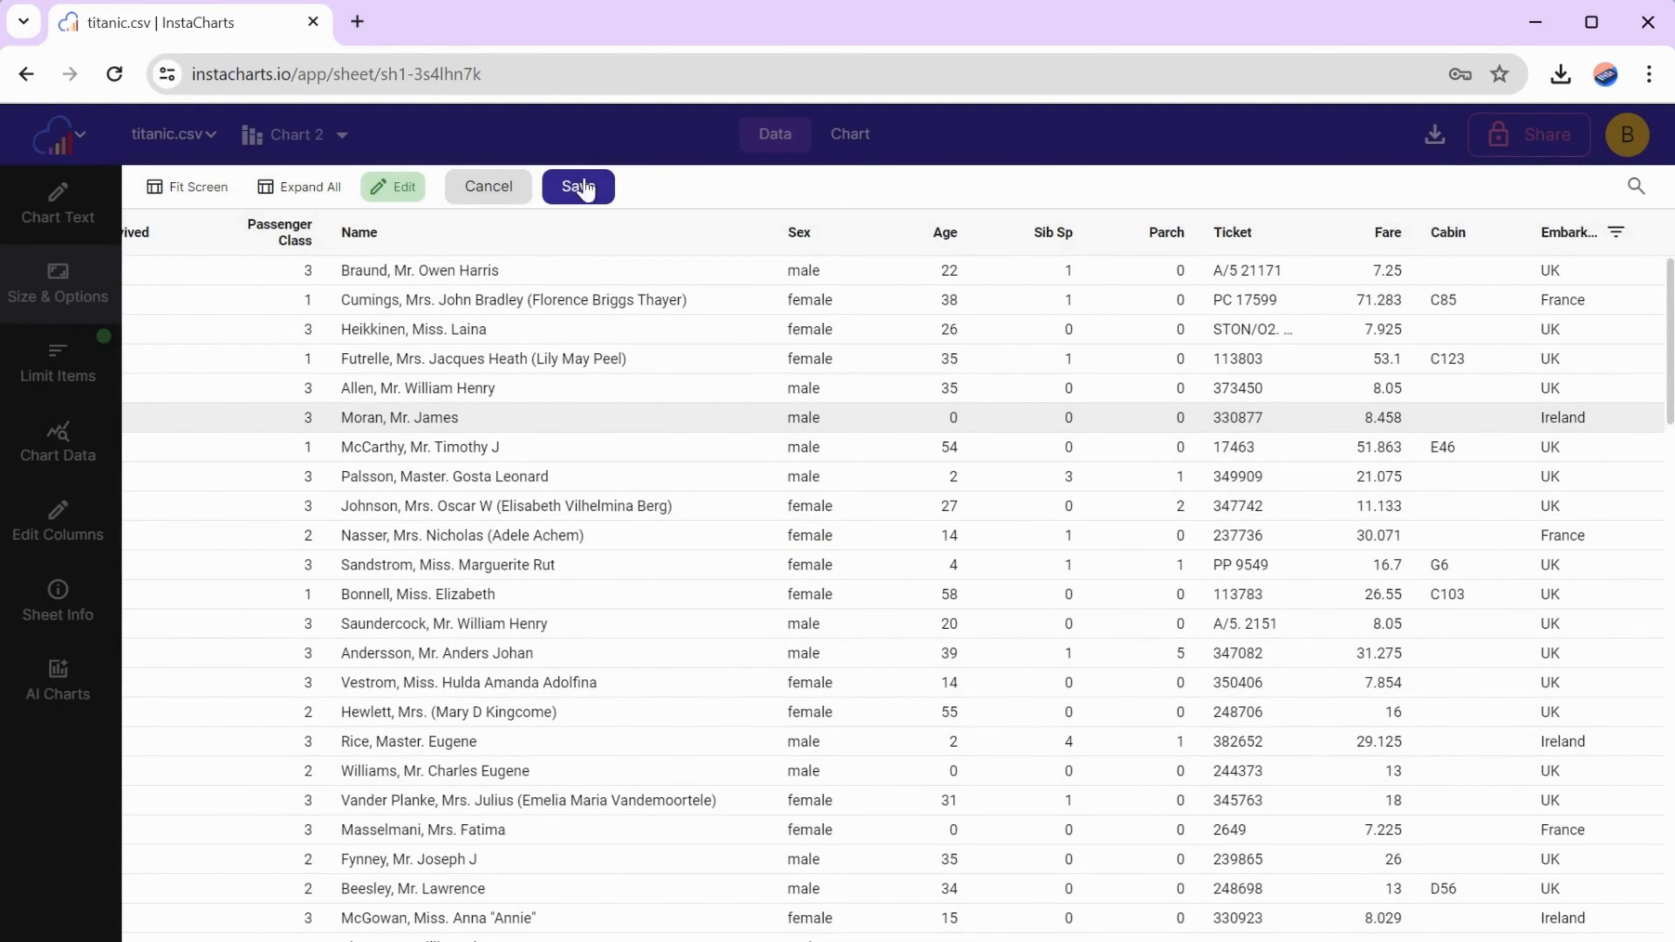
{"action": "left_click", "coordinate": [584, 188]}
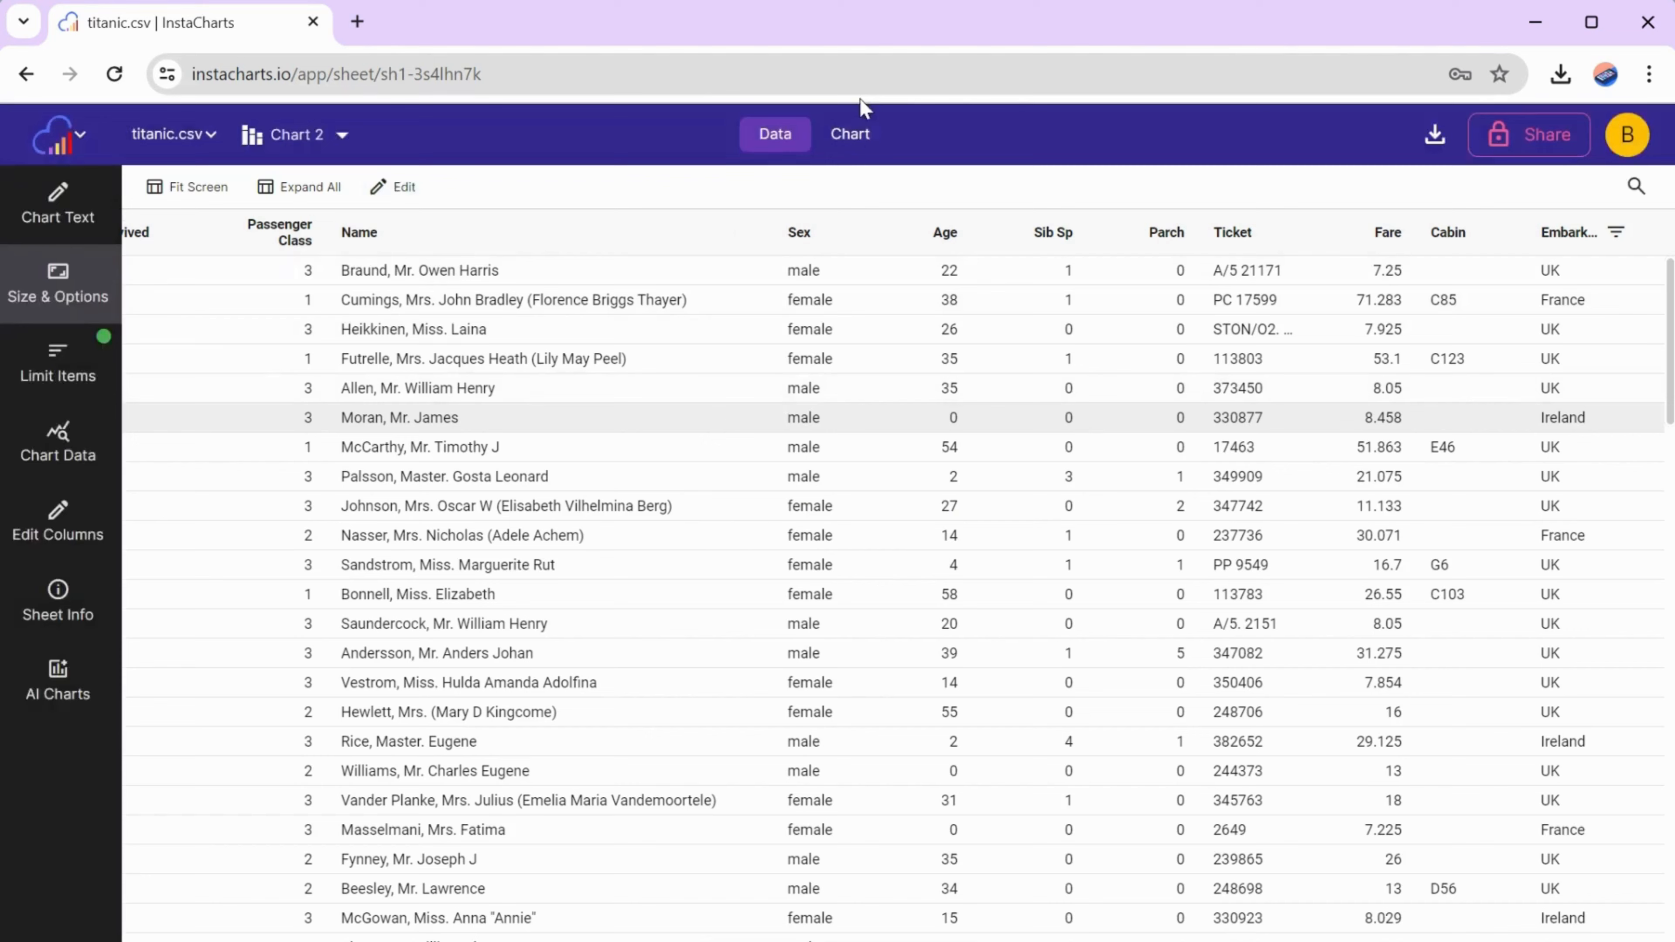
{"action": "left_click", "coordinate": [852, 135]}
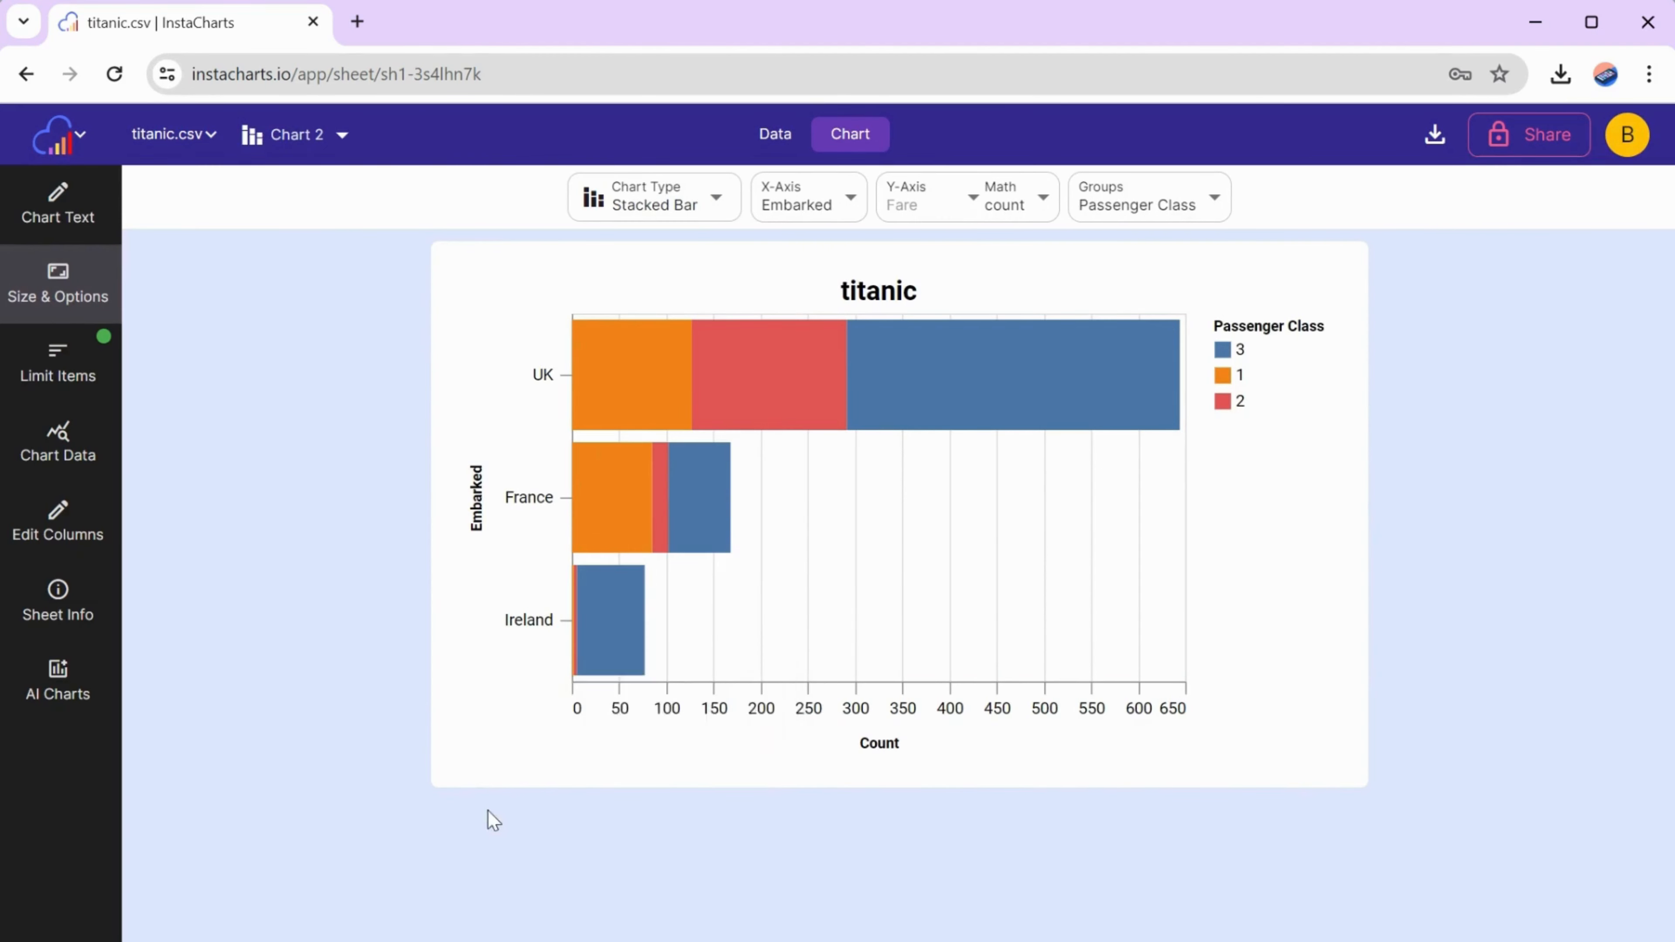
- Hide Chart 2's axis labels and change its title to "Embarkation Countries Titanic"
{"action": "left_click", "coordinate": [49, 219]}
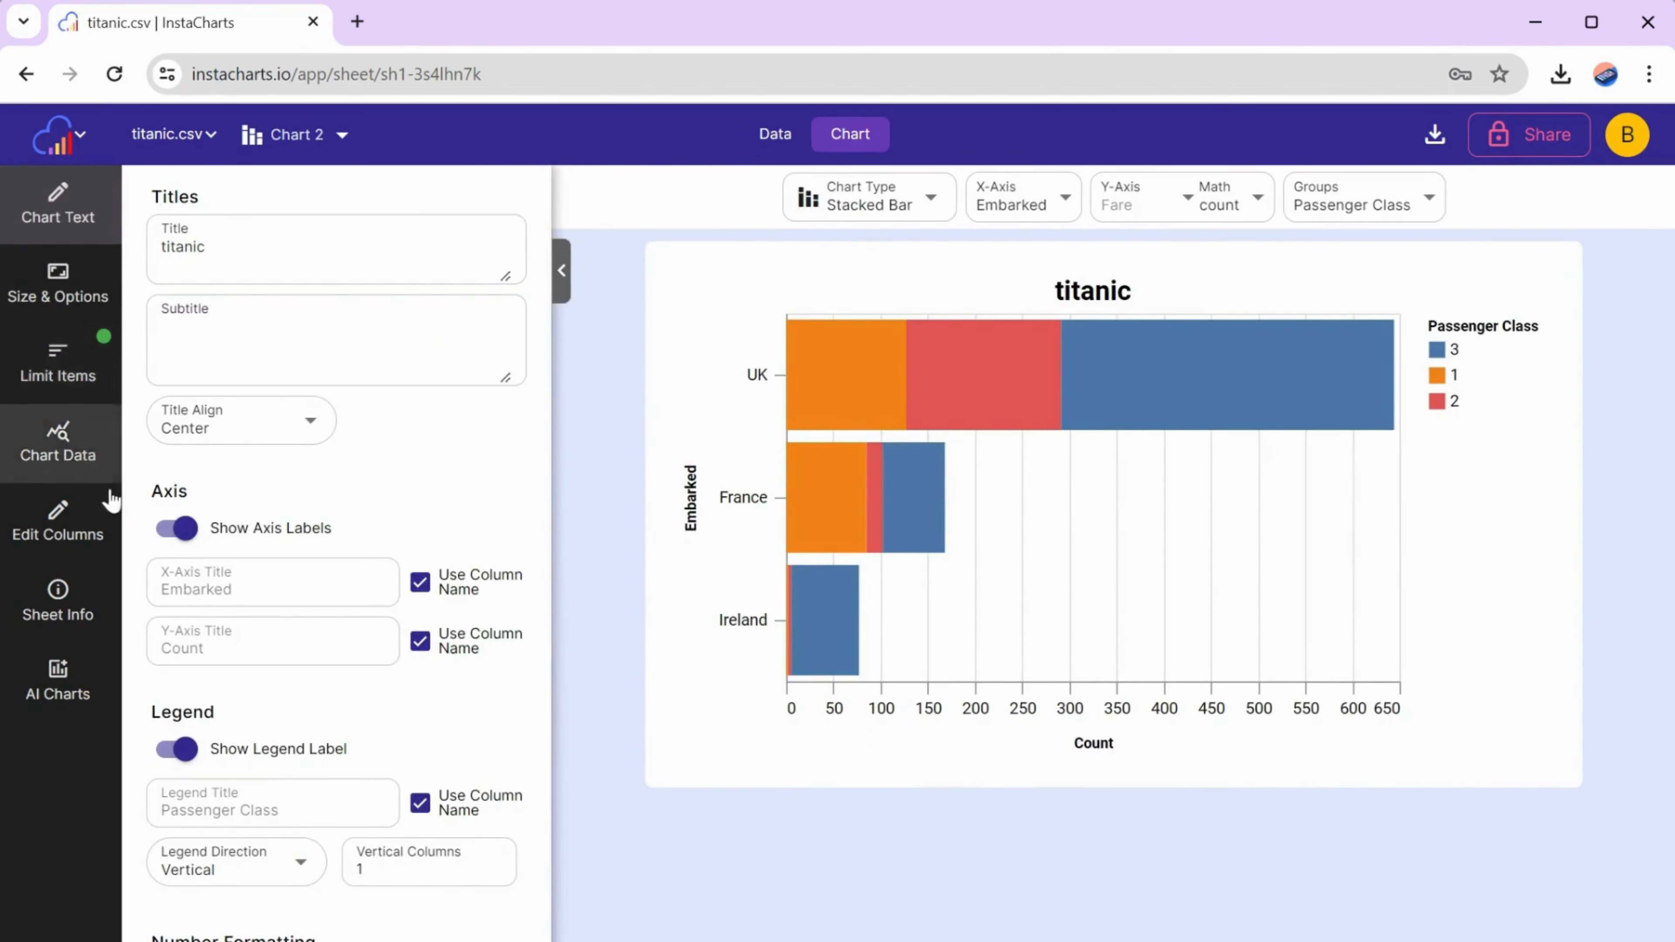
{"action": "left_click", "coordinate": [183, 536]}
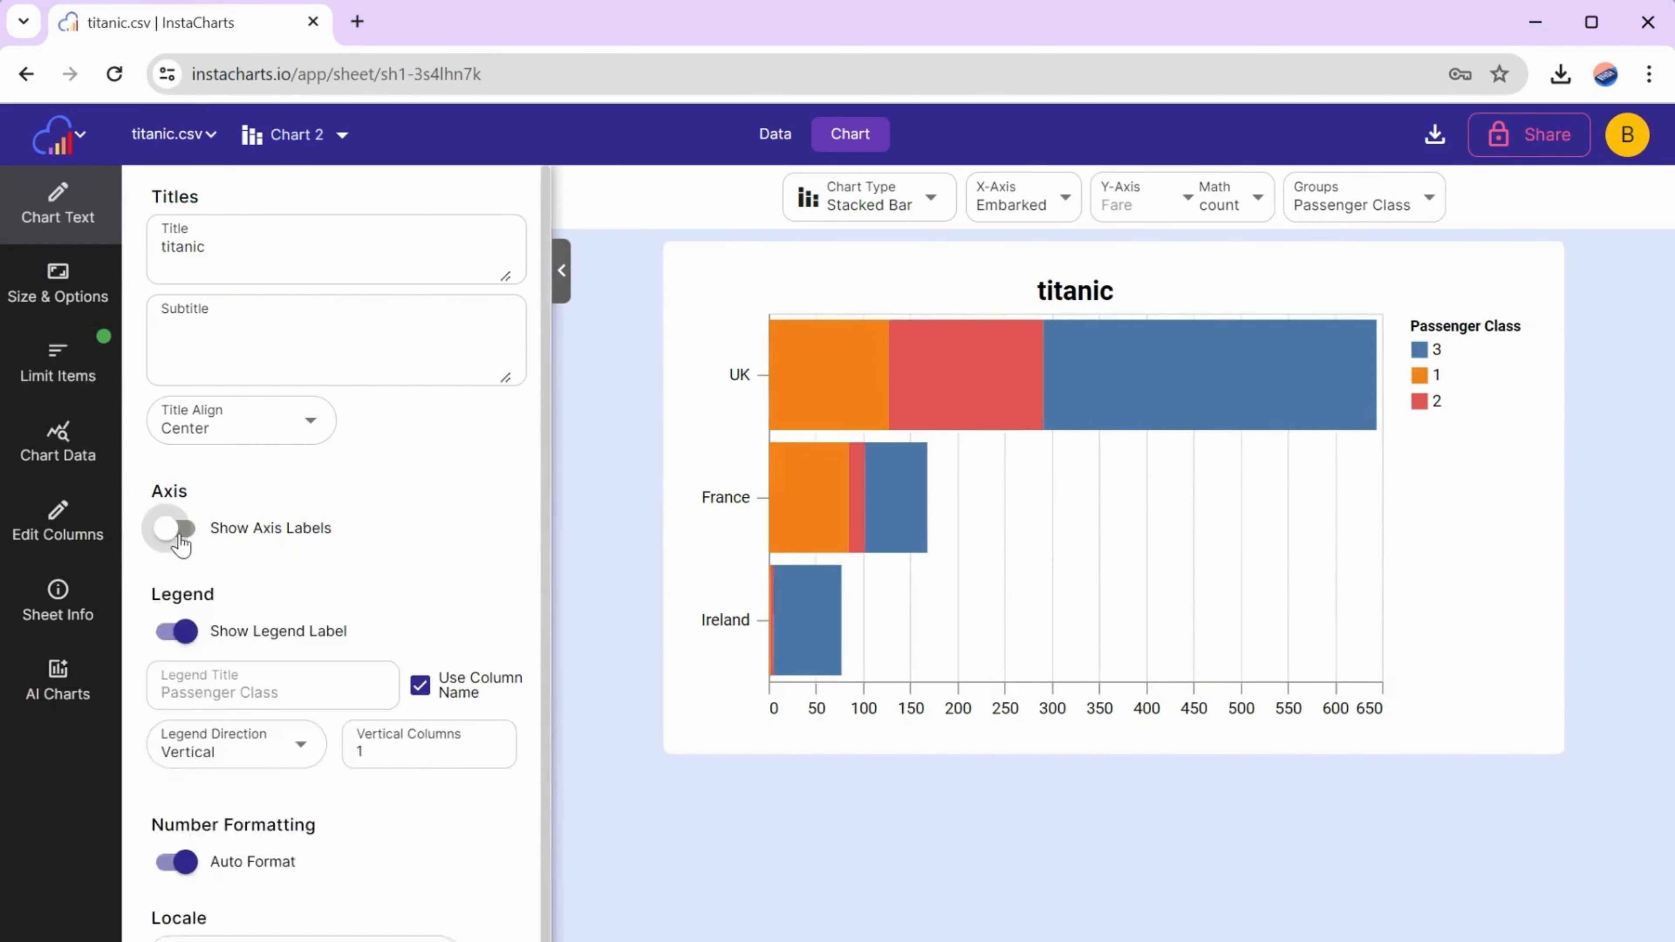
{"action": "left_click", "coordinate": [239, 247]}
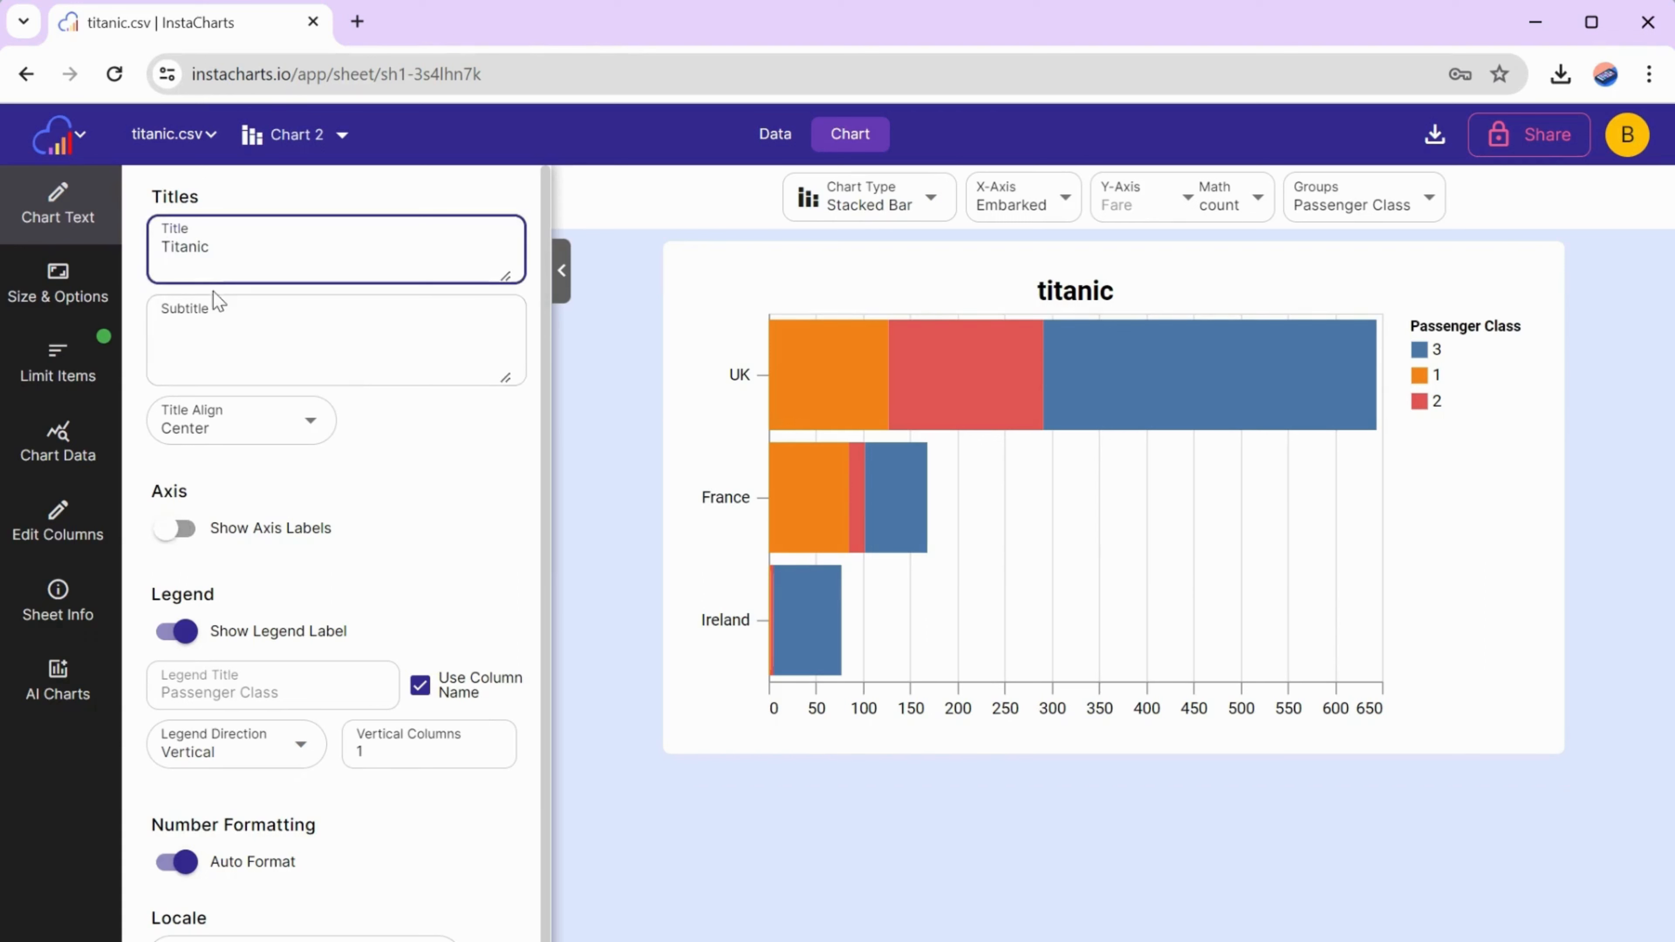
{"action": "key", "text": "Left"}
{"action": "type", "text": "Embarkat"}
{"action": "type", "text": "ion Countr"}
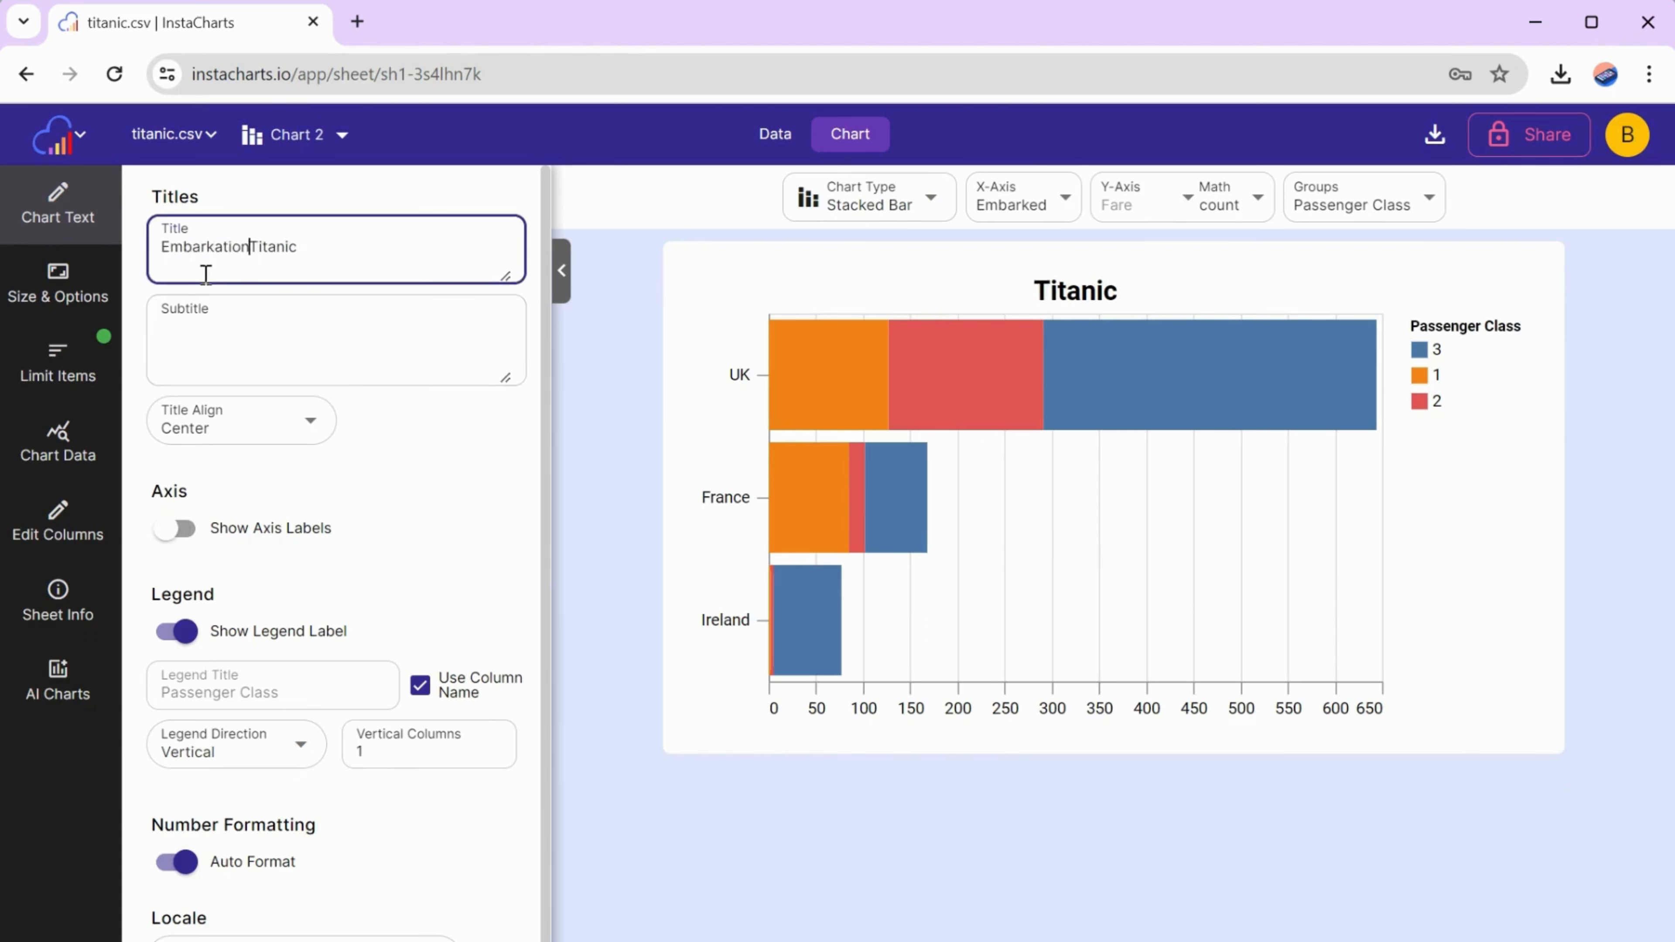
{"action": "type", "text": "ies"}
- Add the chart subtitle "Where passengers embarked to board the Titanic. Highlighted by passenger class."
{"action": "left_click", "coordinate": [231, 324]}
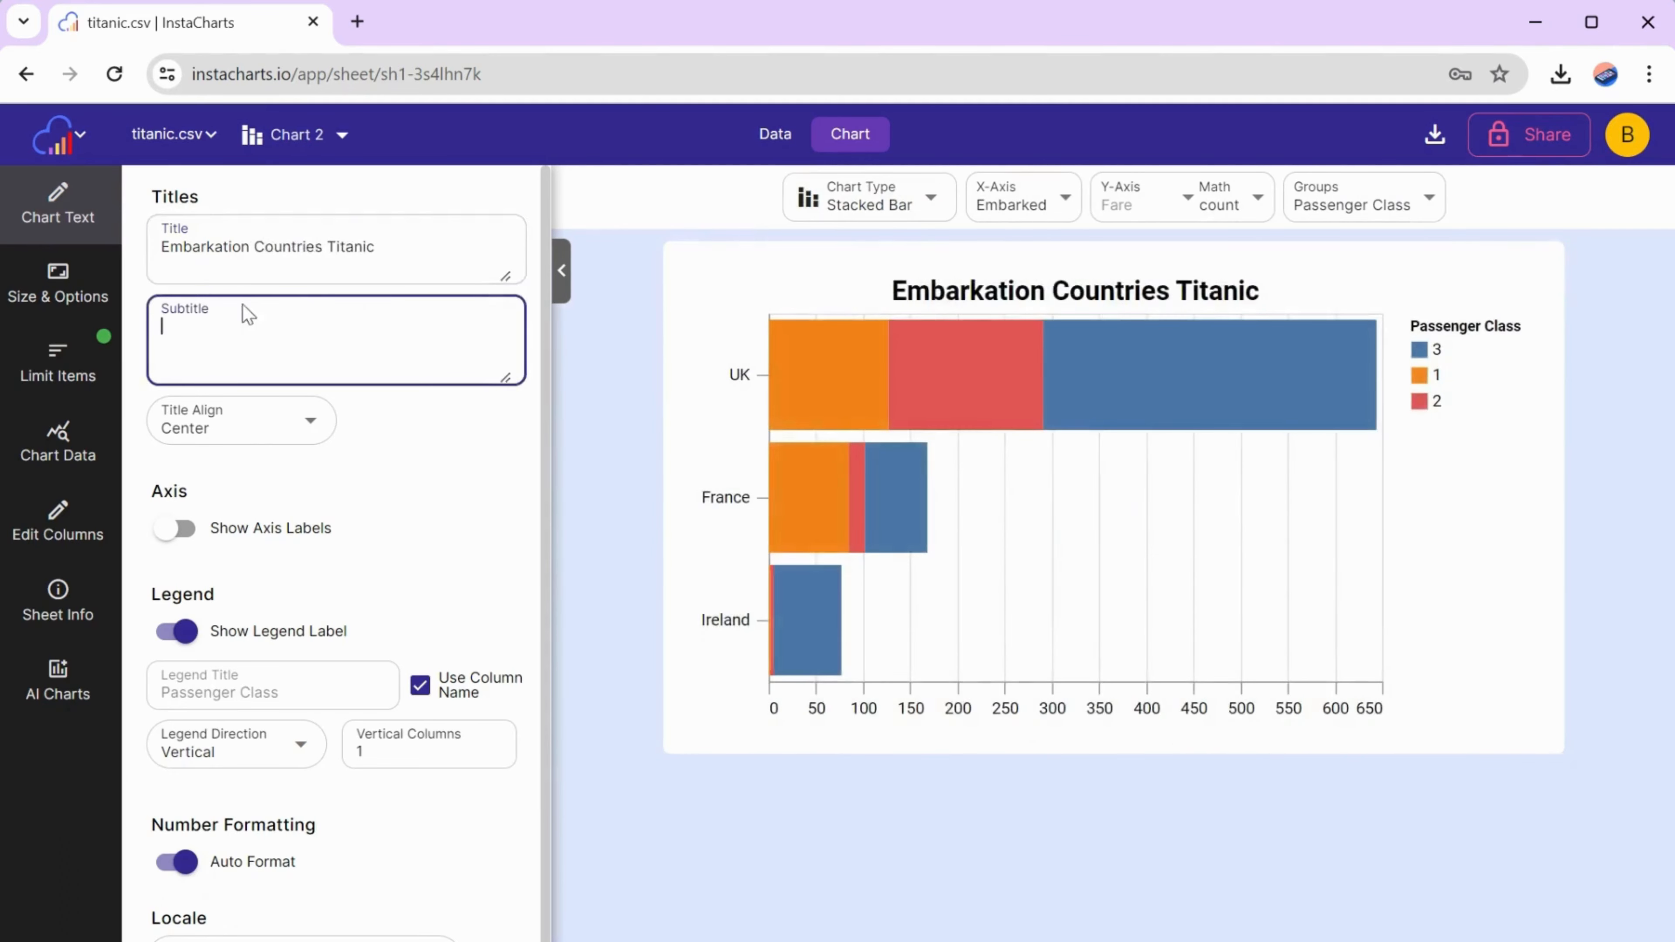
{"action": "type", "text": "Where passengers embarked to board "}
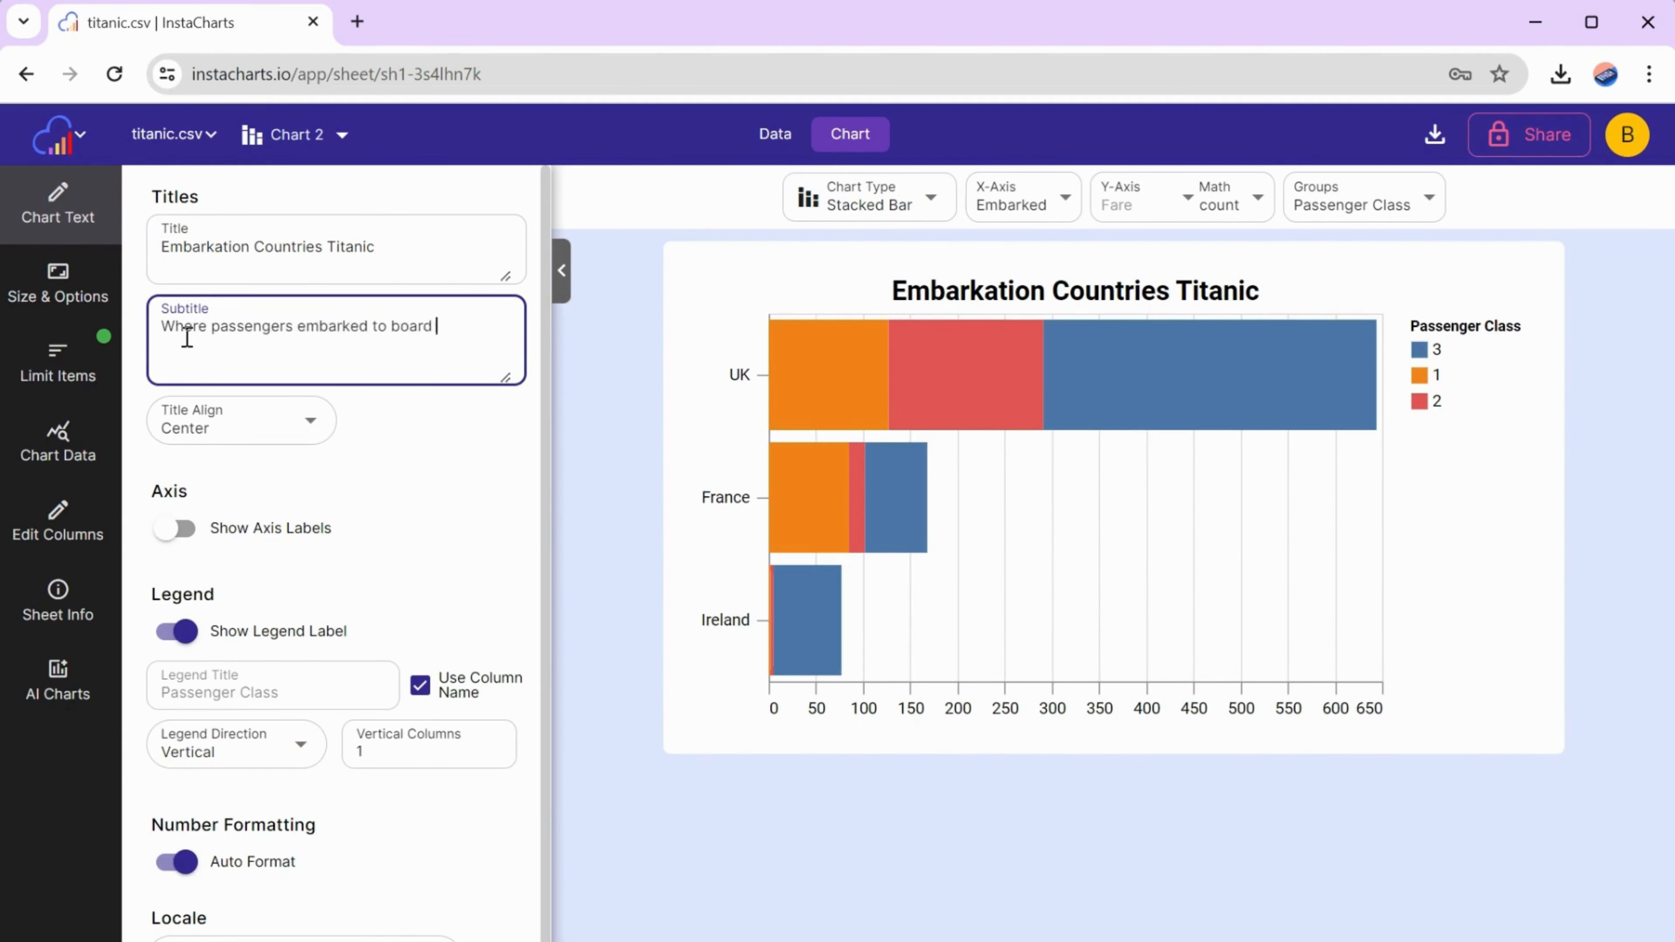
{"action": "type", "text": "the Titanic. Highlighted"}
{"action": "type", "text": "by passenger class."}
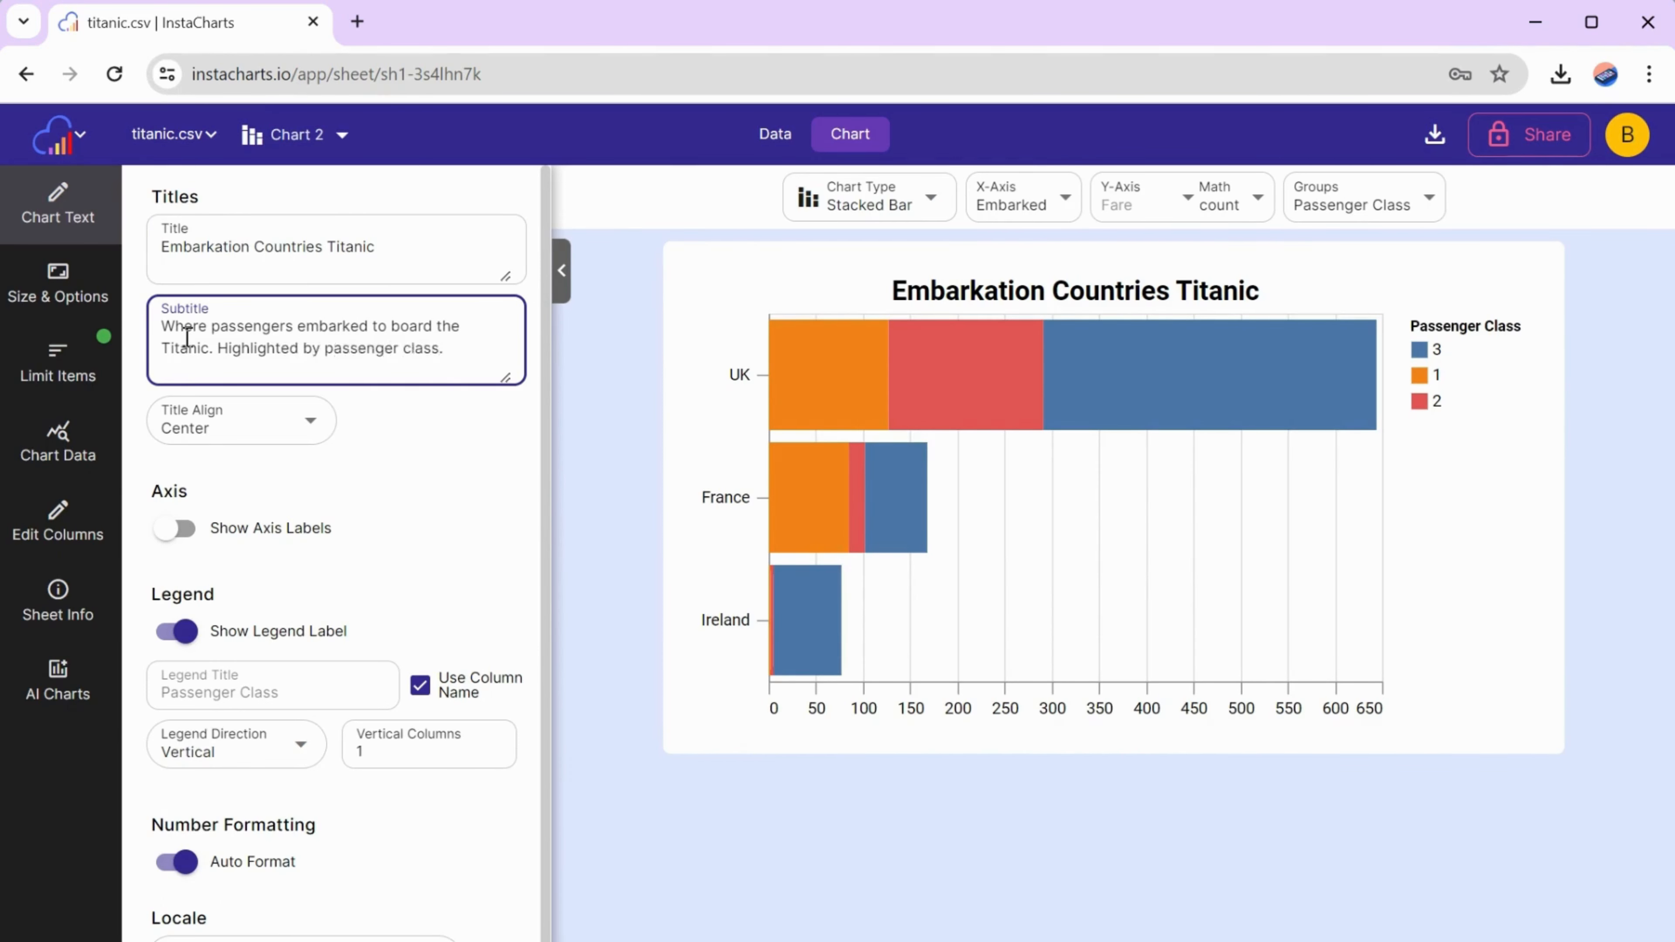
{"action": "left_click", "coordinate": [402, 477]}
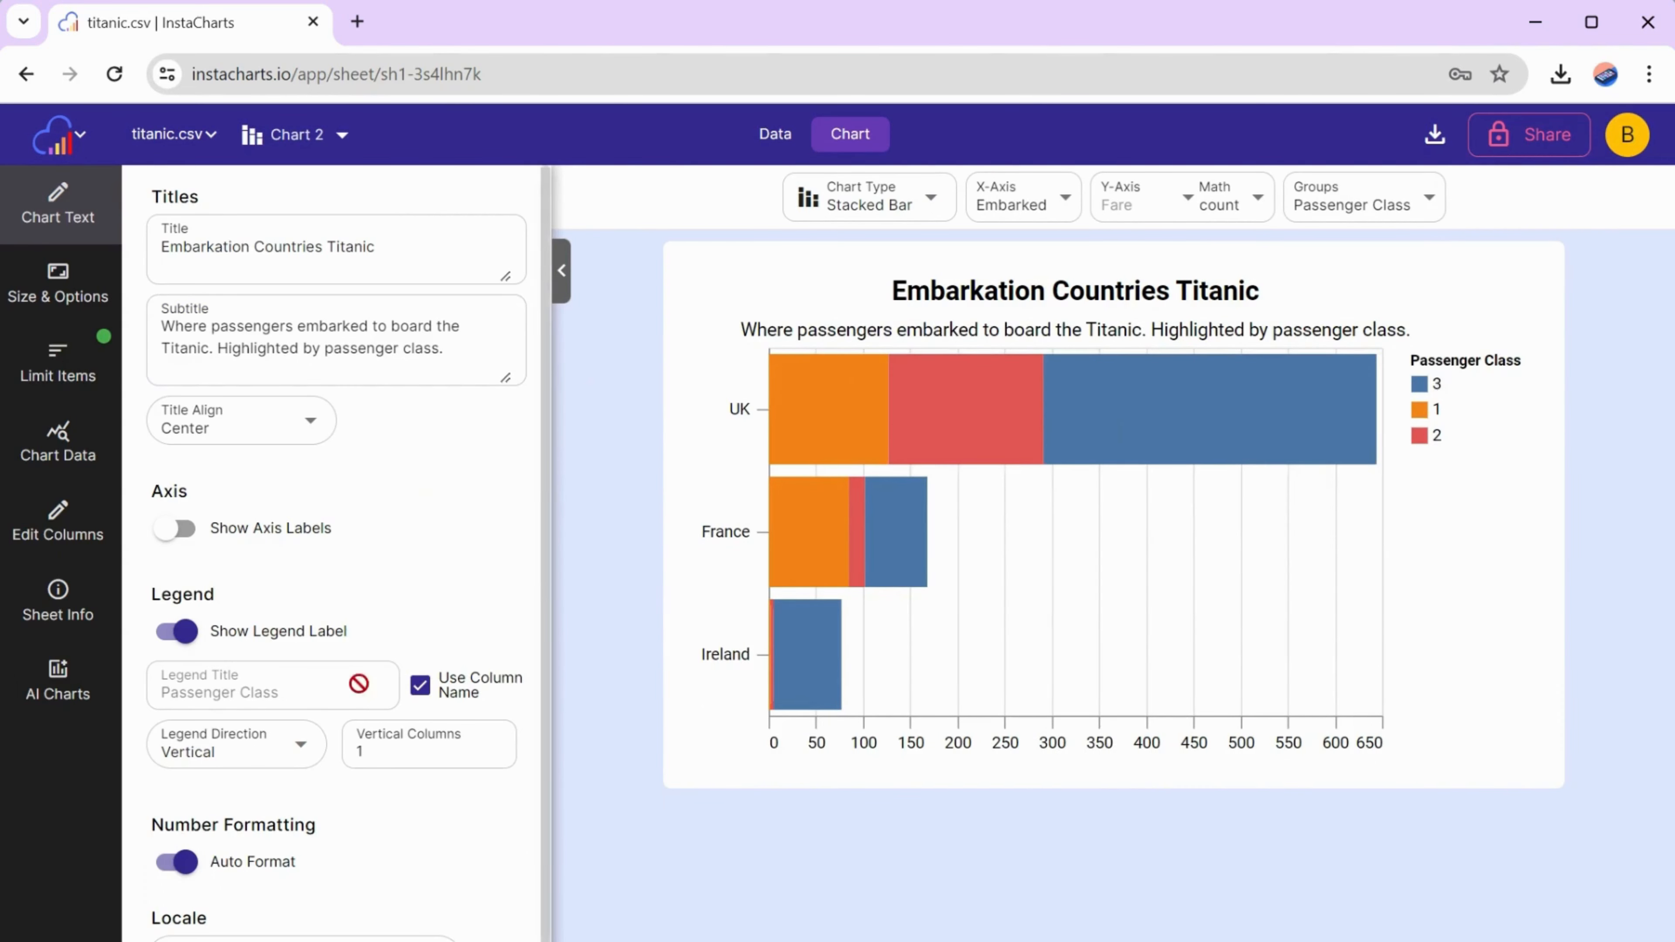
- Set the chart's legend direction to Horizontal and hide the legend label
{"action": "scroll", "coordinate": [407, 572], "scroll_direction": "down", "scroll_amount": 1}
{"action": "left_click", "coordinate": [292, 716]}
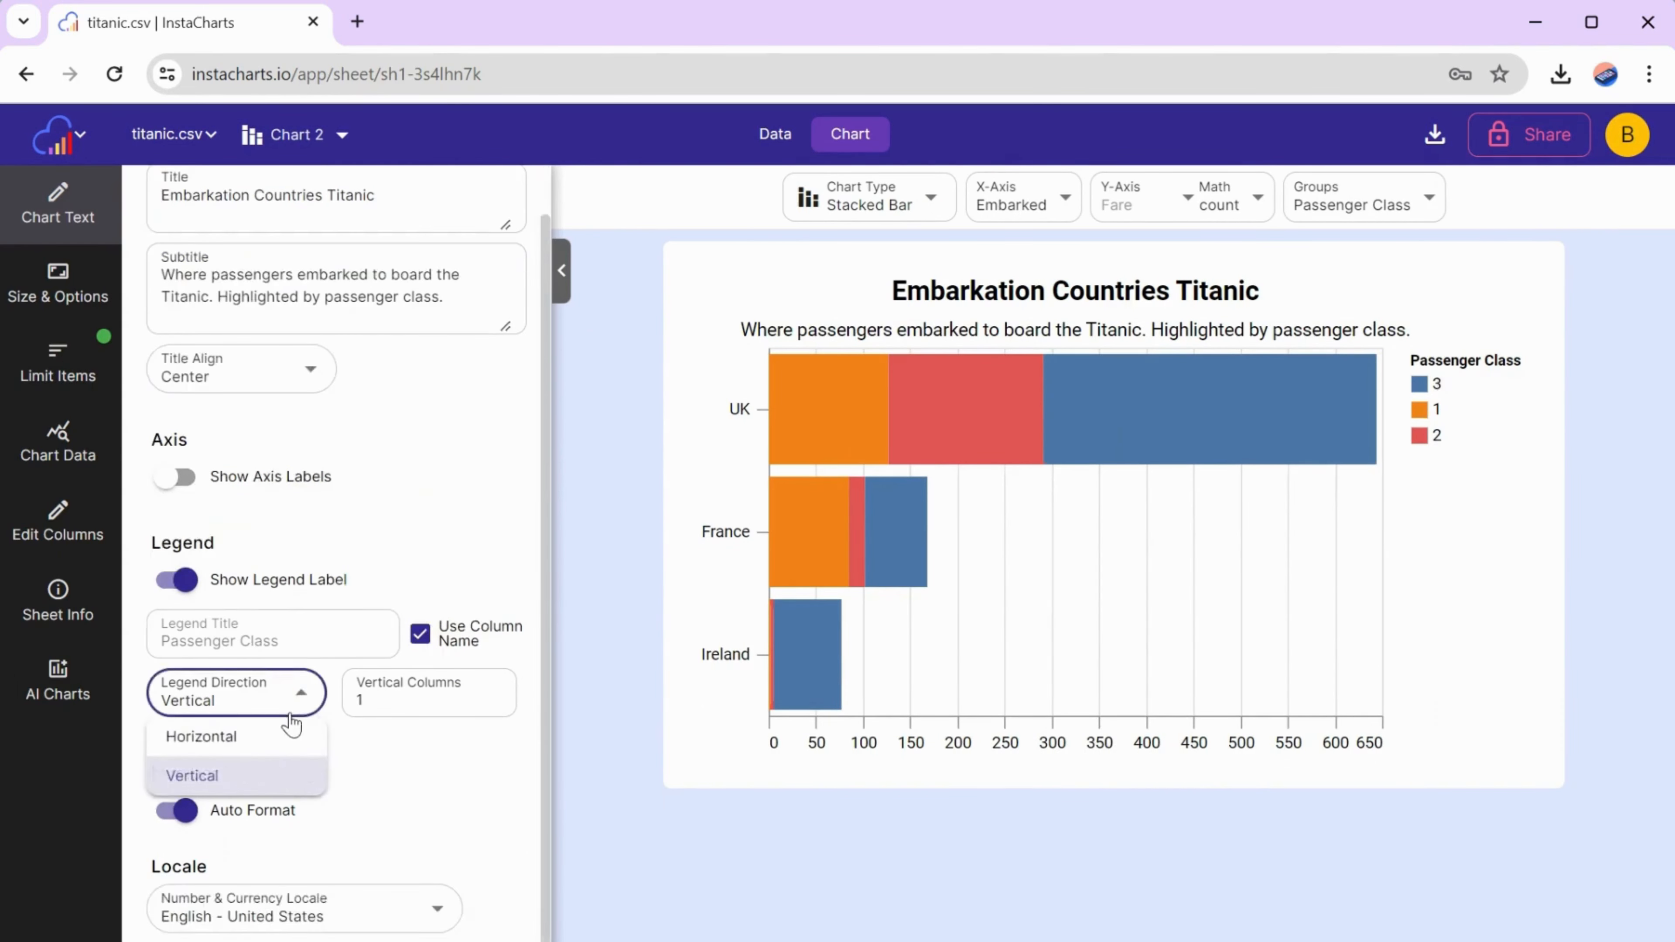
{"action": "left_click", "coordinate": [261, 748]}
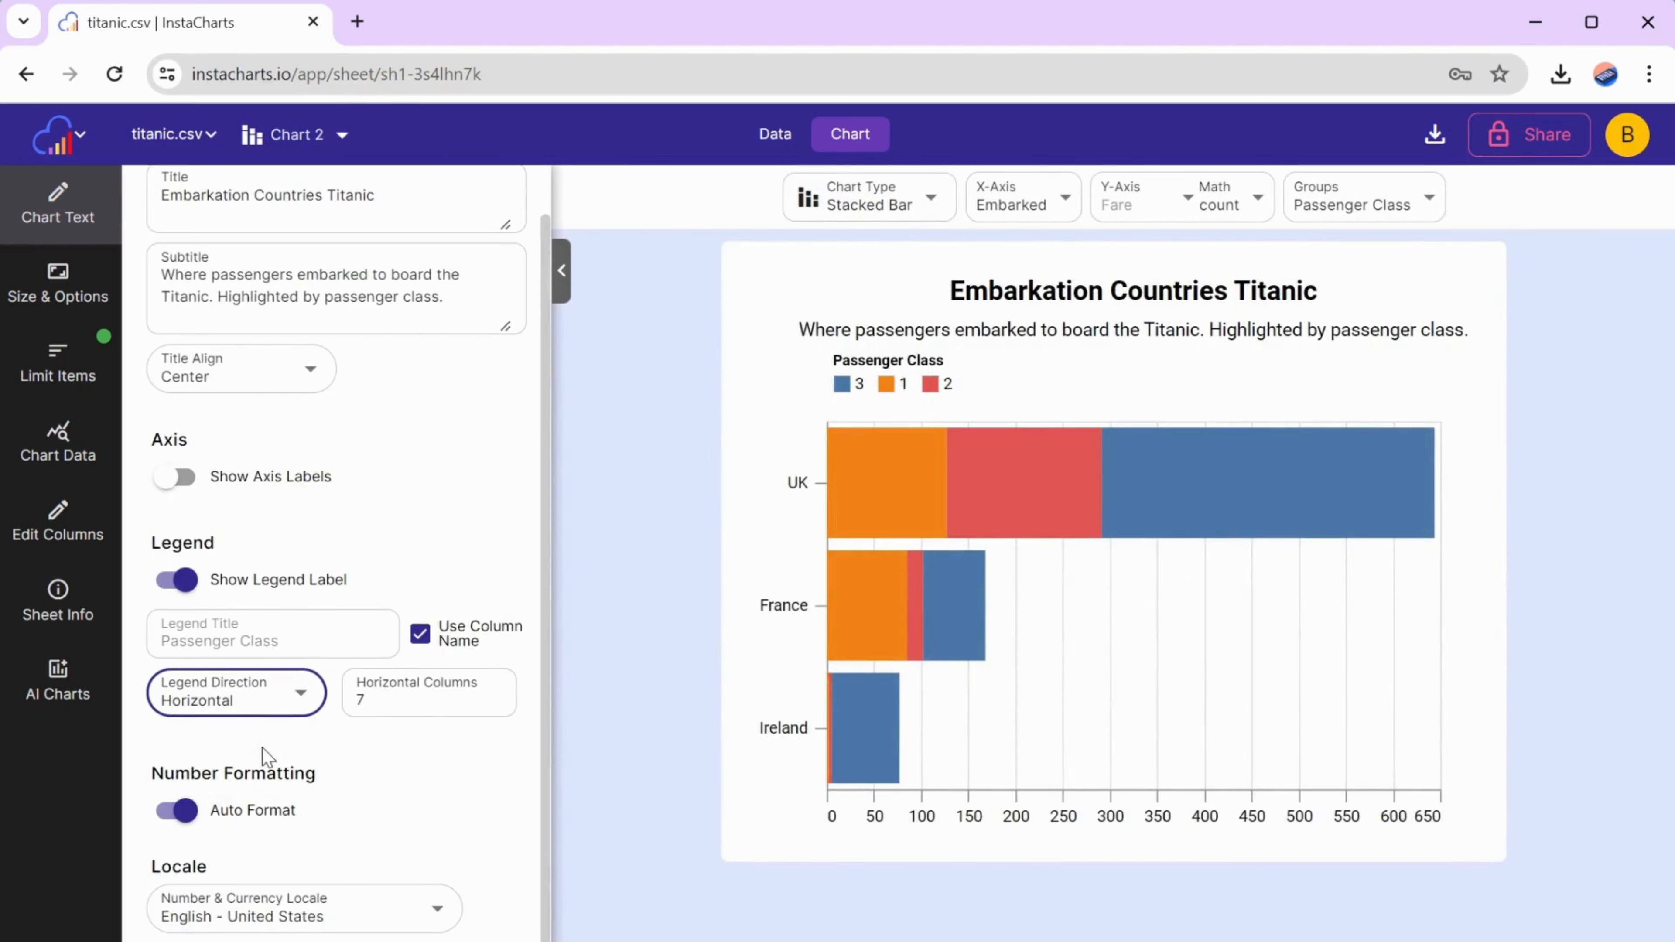
{"action": "left_click", "coordinate": [176, 579]}
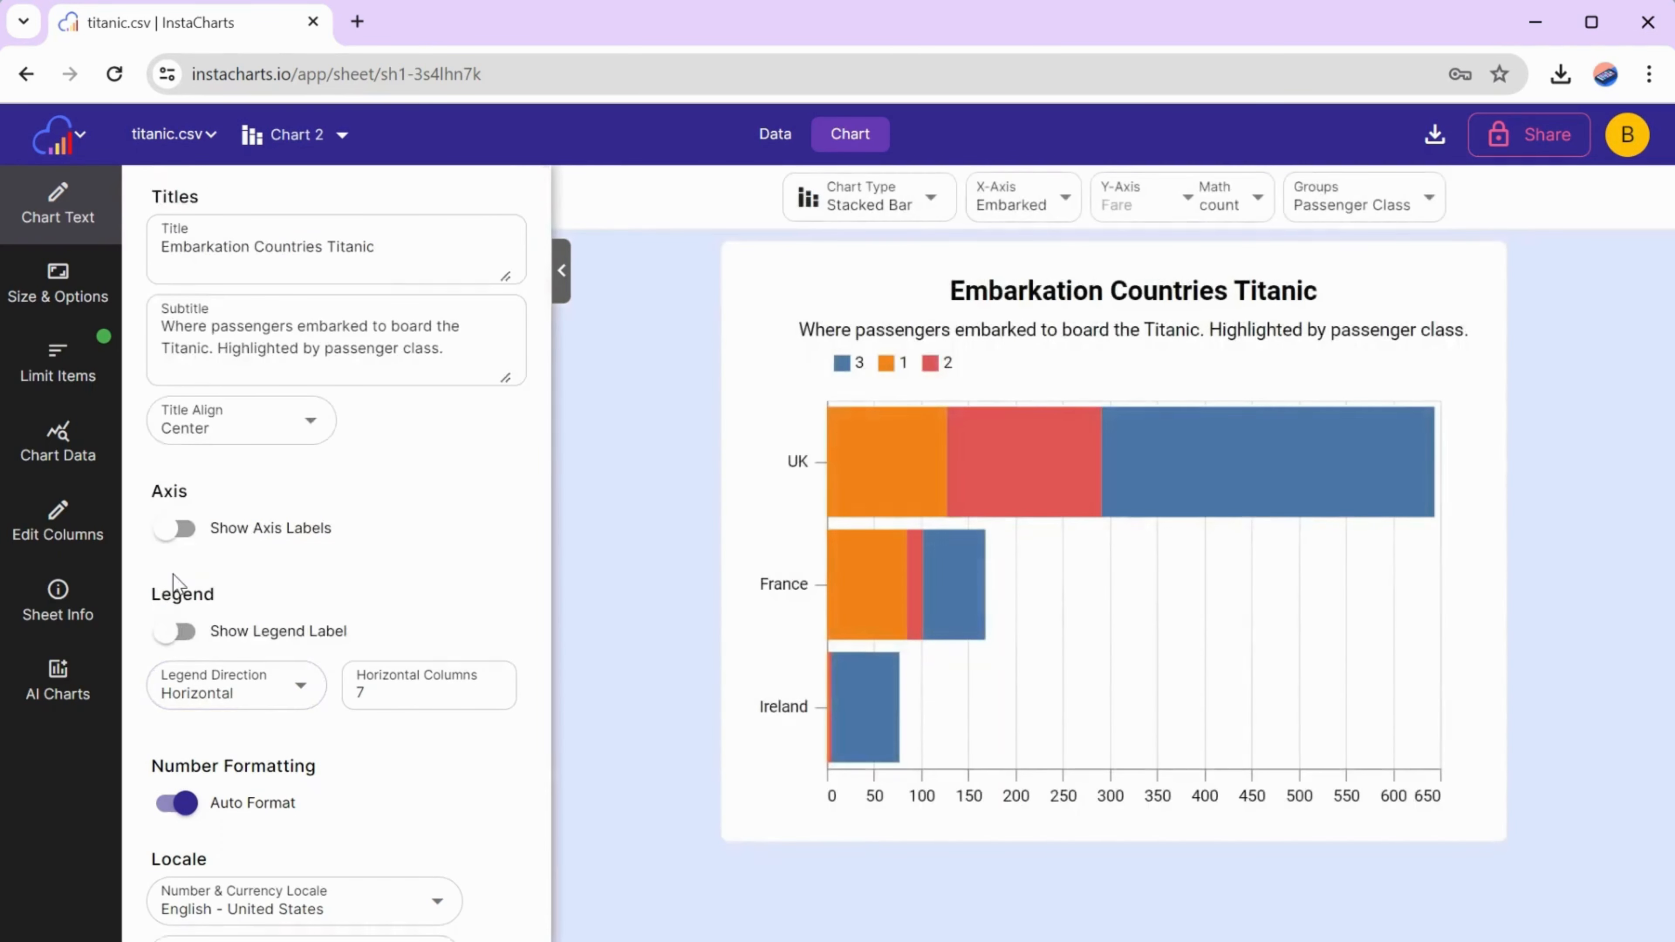
- Slightly increase the chart's X-axis width in the size options
{"action": "left_click", "coordinate": [57, 282]}
{"action": "left_click_drag", "start_coordinate": [227, 365], "coordinate": [239, 366]}
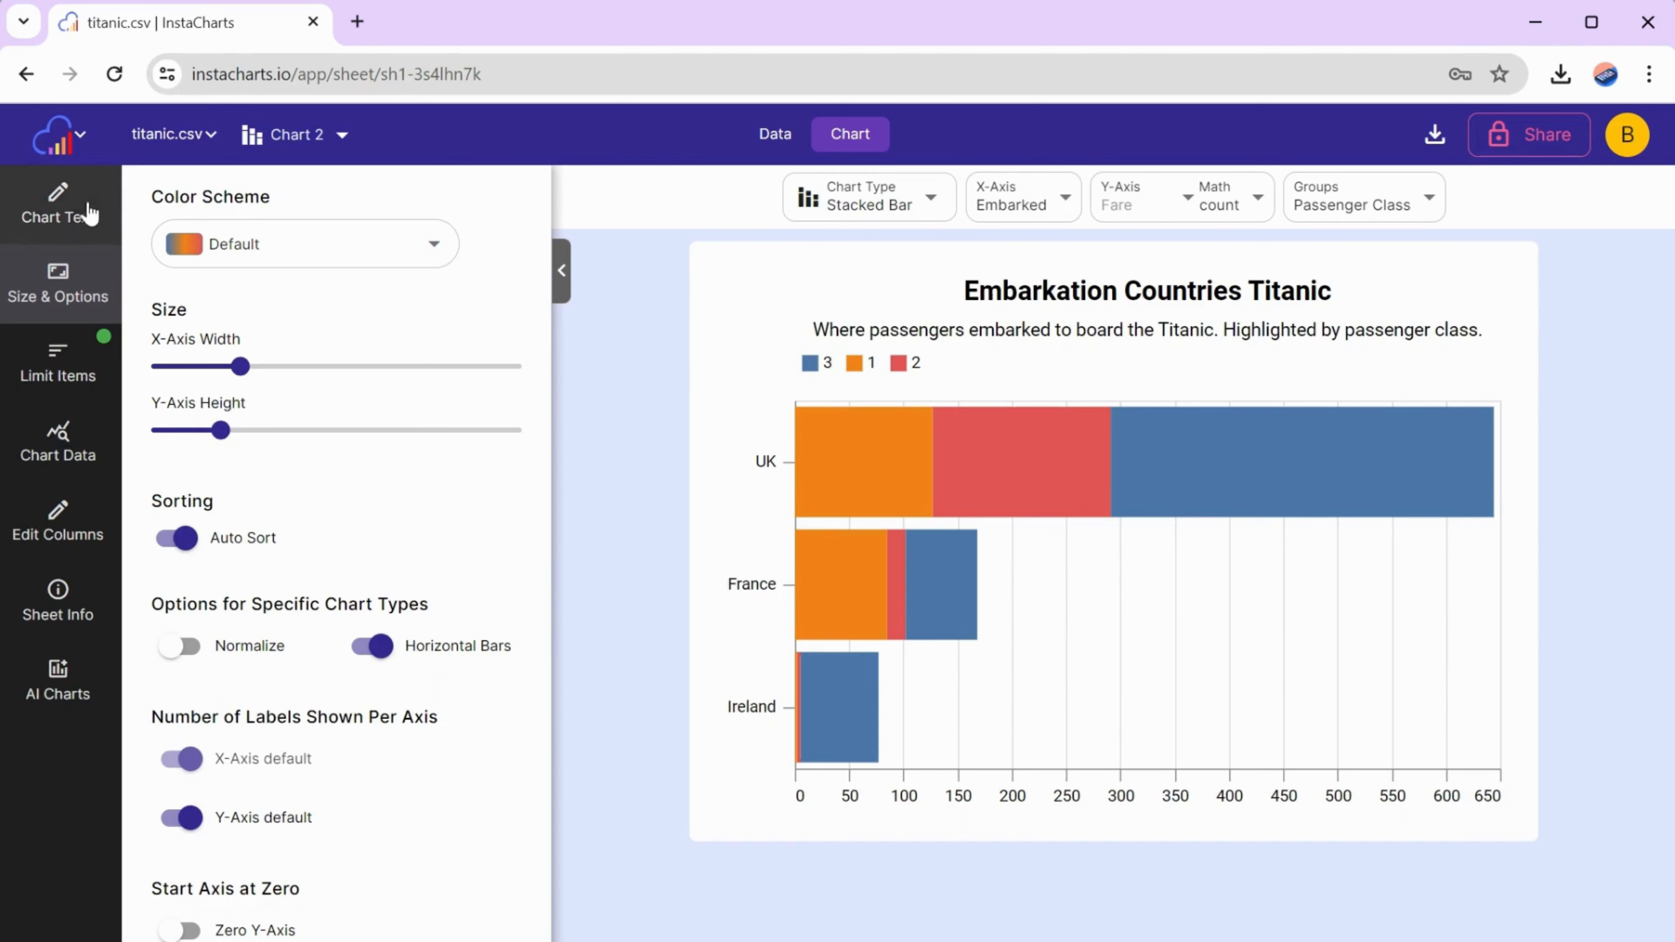
- Move "Embarkation Countries" behind "Titanic" in the chart title so it reads "Titanic Embarkation Countries"
{"action": "left_click", "coordinate": [76, 212]}
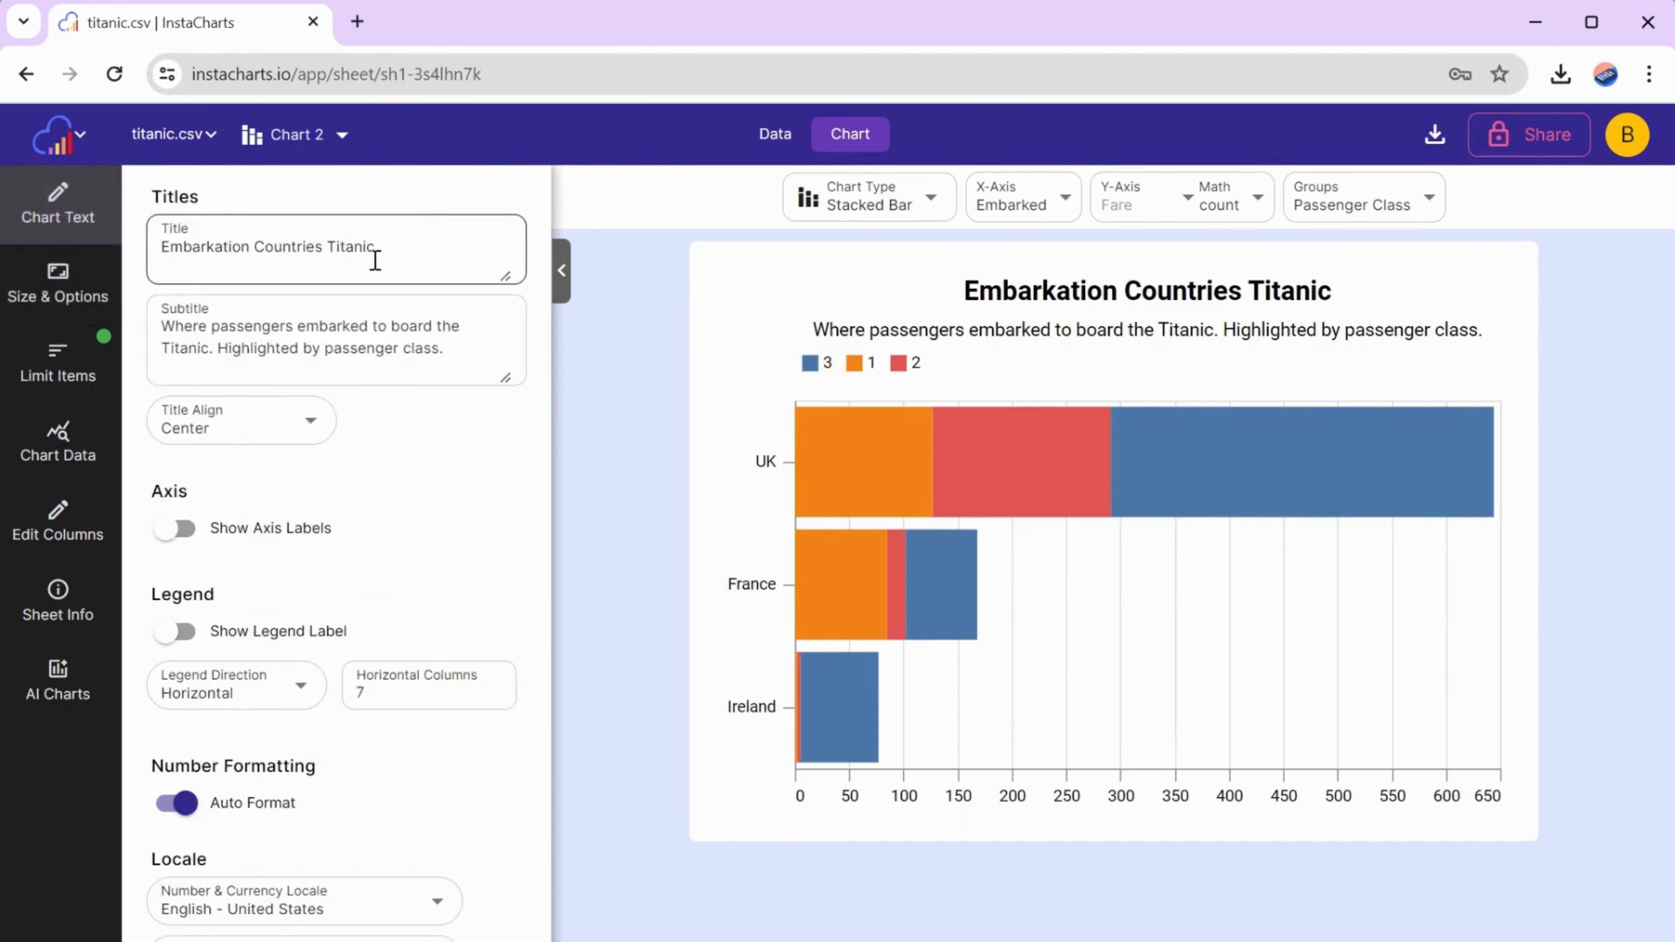
{"action": "left_click_drag", "start_coordinate": [326, 247], "coordinate": [176, 245]}
{"action": "key", "text": "ctrl+c"}
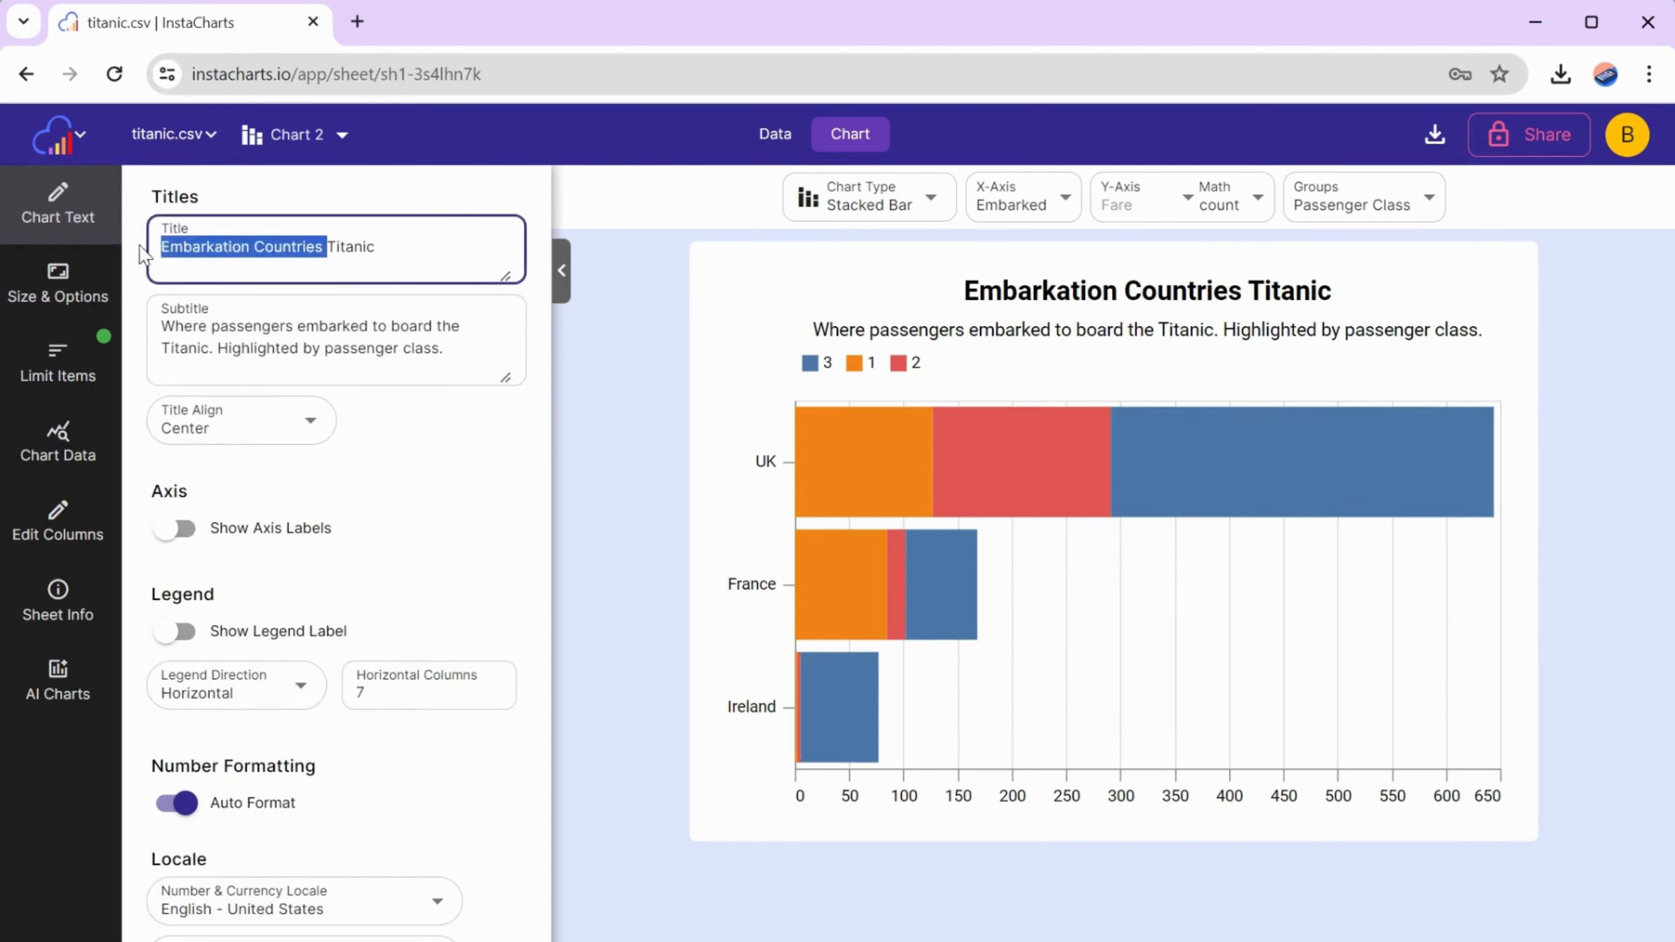
{"action": "right_click", "coordinate": [176, 245]}
{"action": "left_click", "coordinate": [230, 359]}
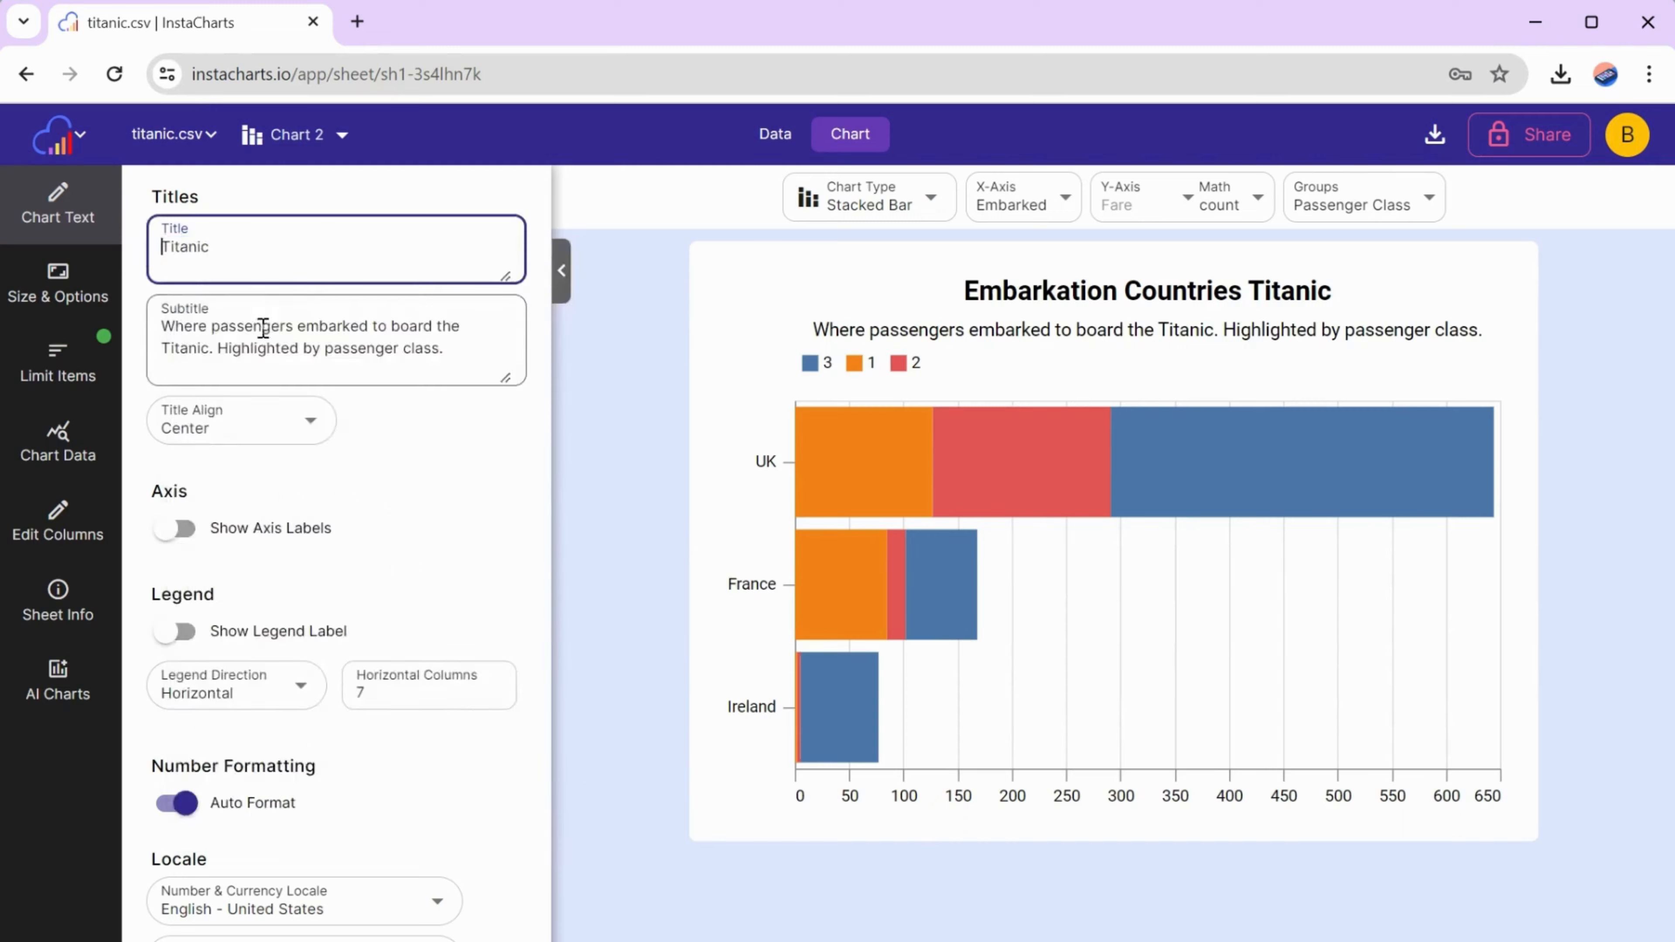
{"action": "left_click", "coordinate": [266, 241]}
{"action": "key", "text": "ctrl+v"}
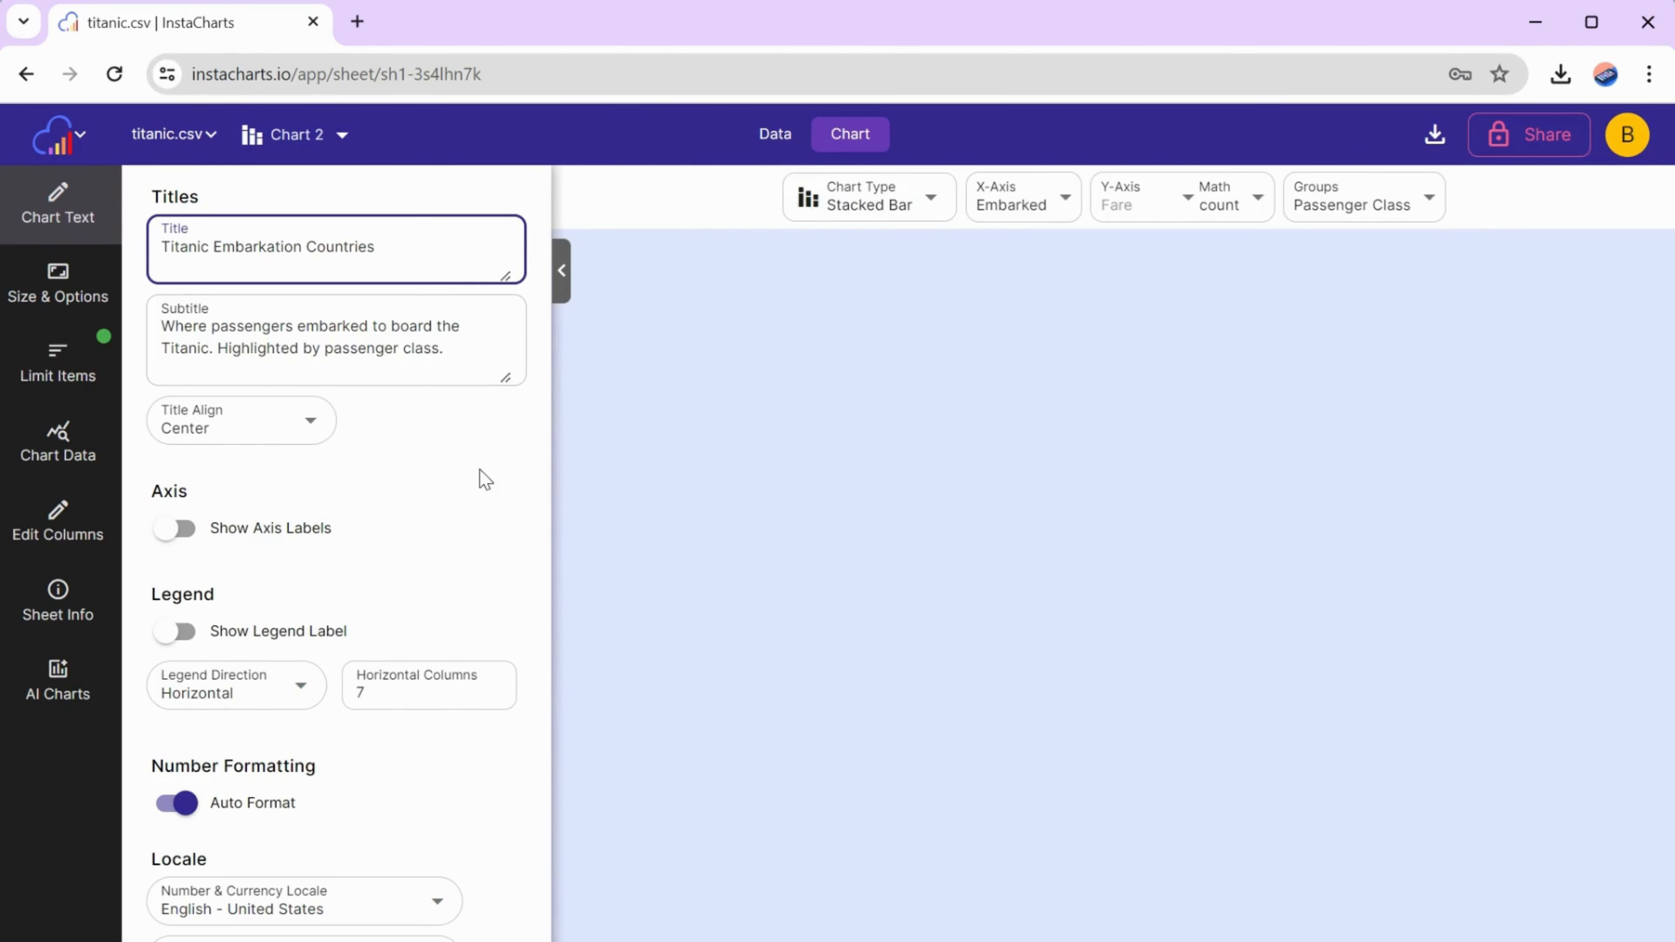
{"action": "left_click", "coordinate": [480, 469]}
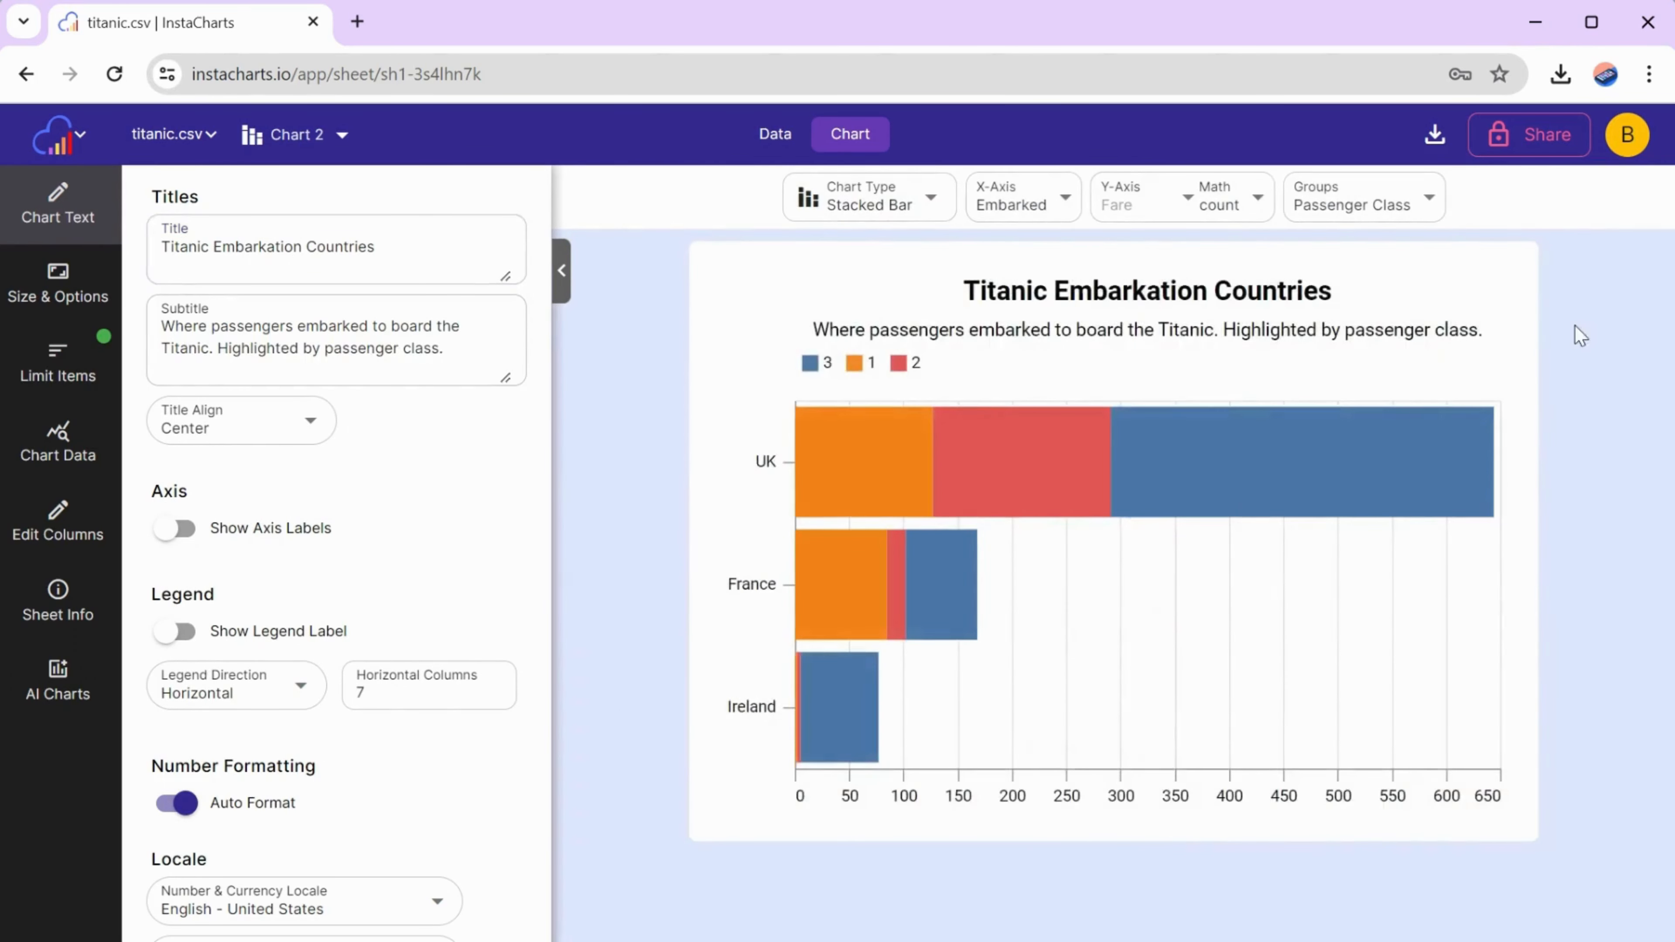
{"action": "mouse_move", "coordinate": [830, 739]}
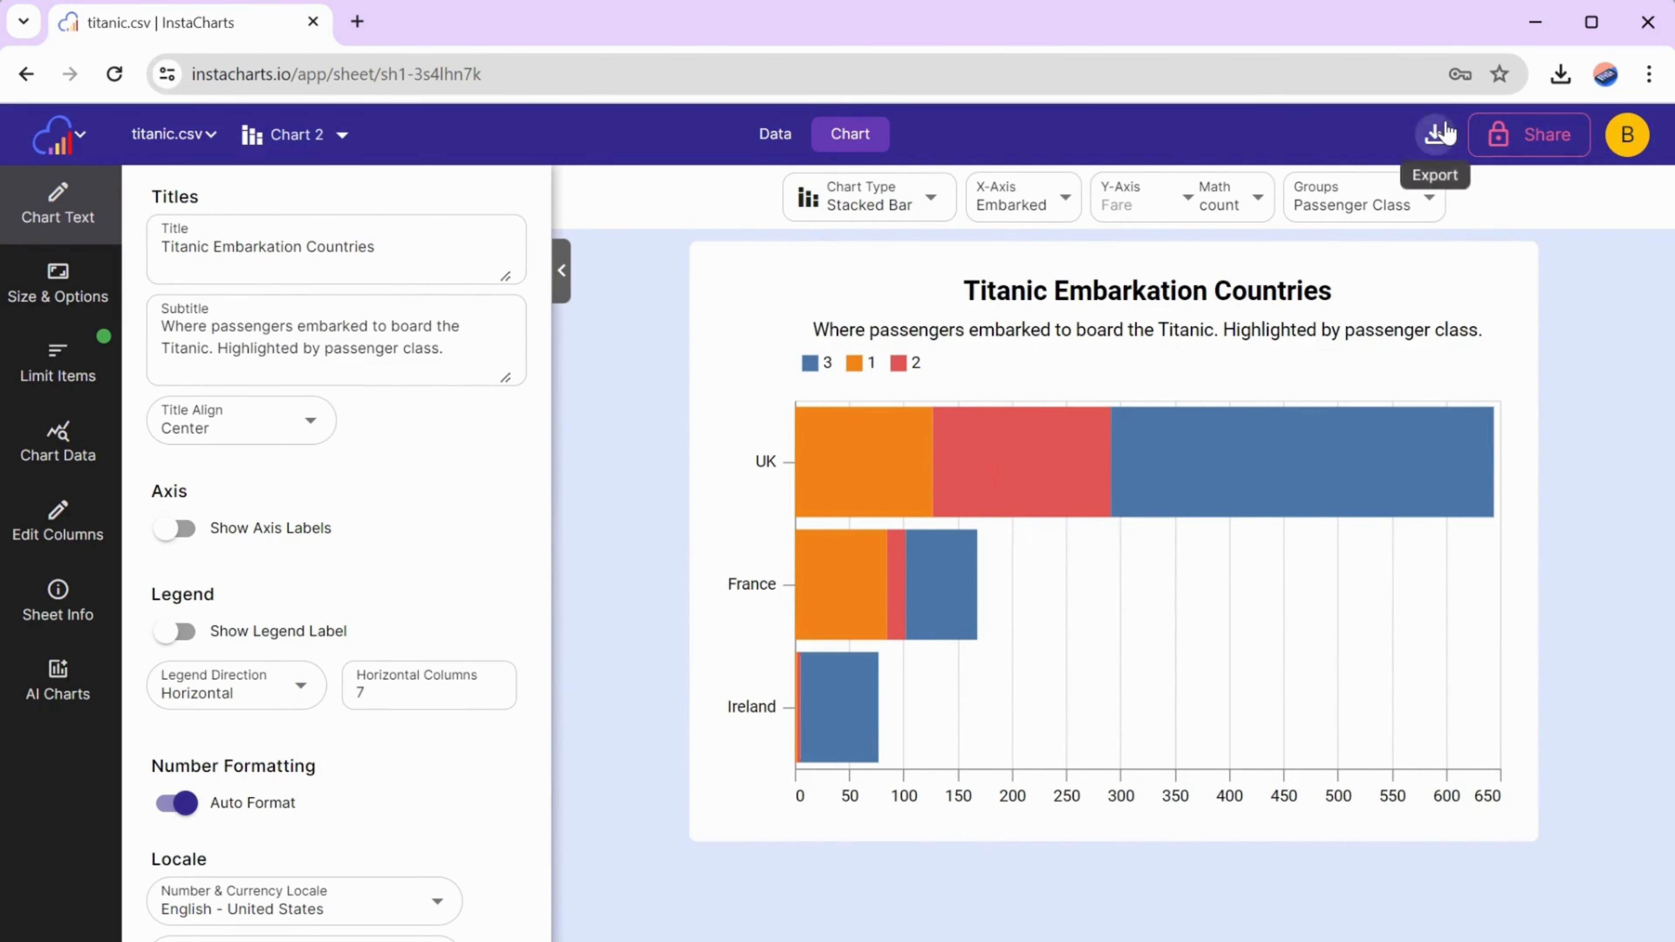
- Export the chart as a PNG image named TitanicEmbarkationCountries, view the downloaded file and close the image viewer
{"action": "left_click", "coordinate": [1437, 137]}
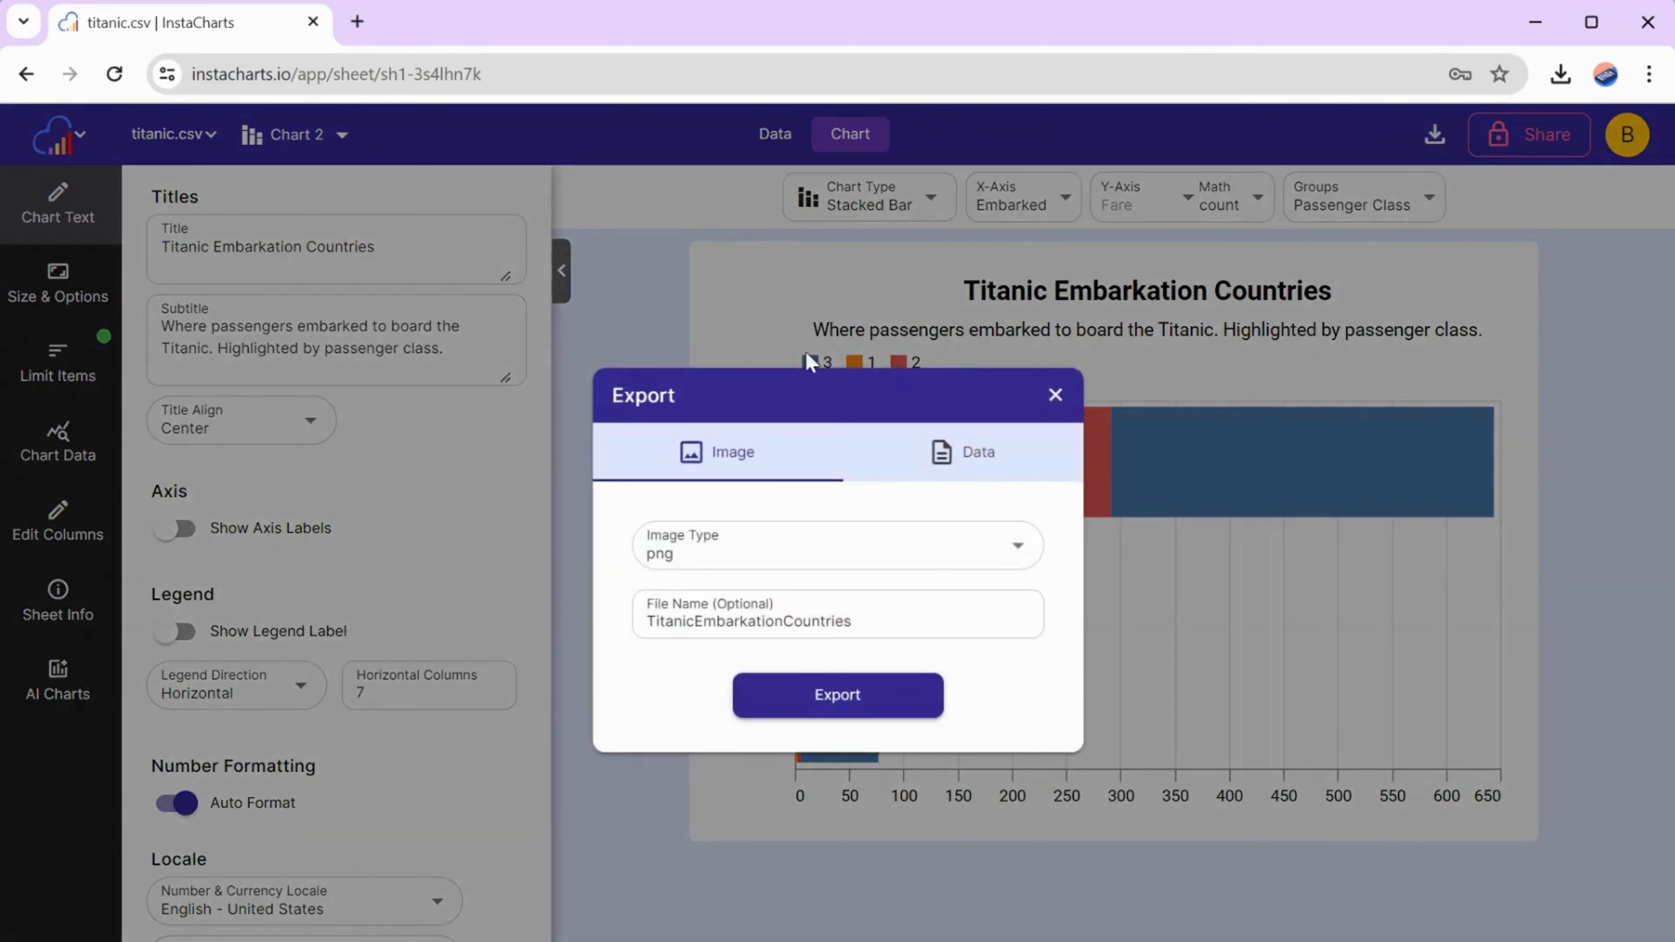
{"action": "left_click", "coordinate": [810, 704]}
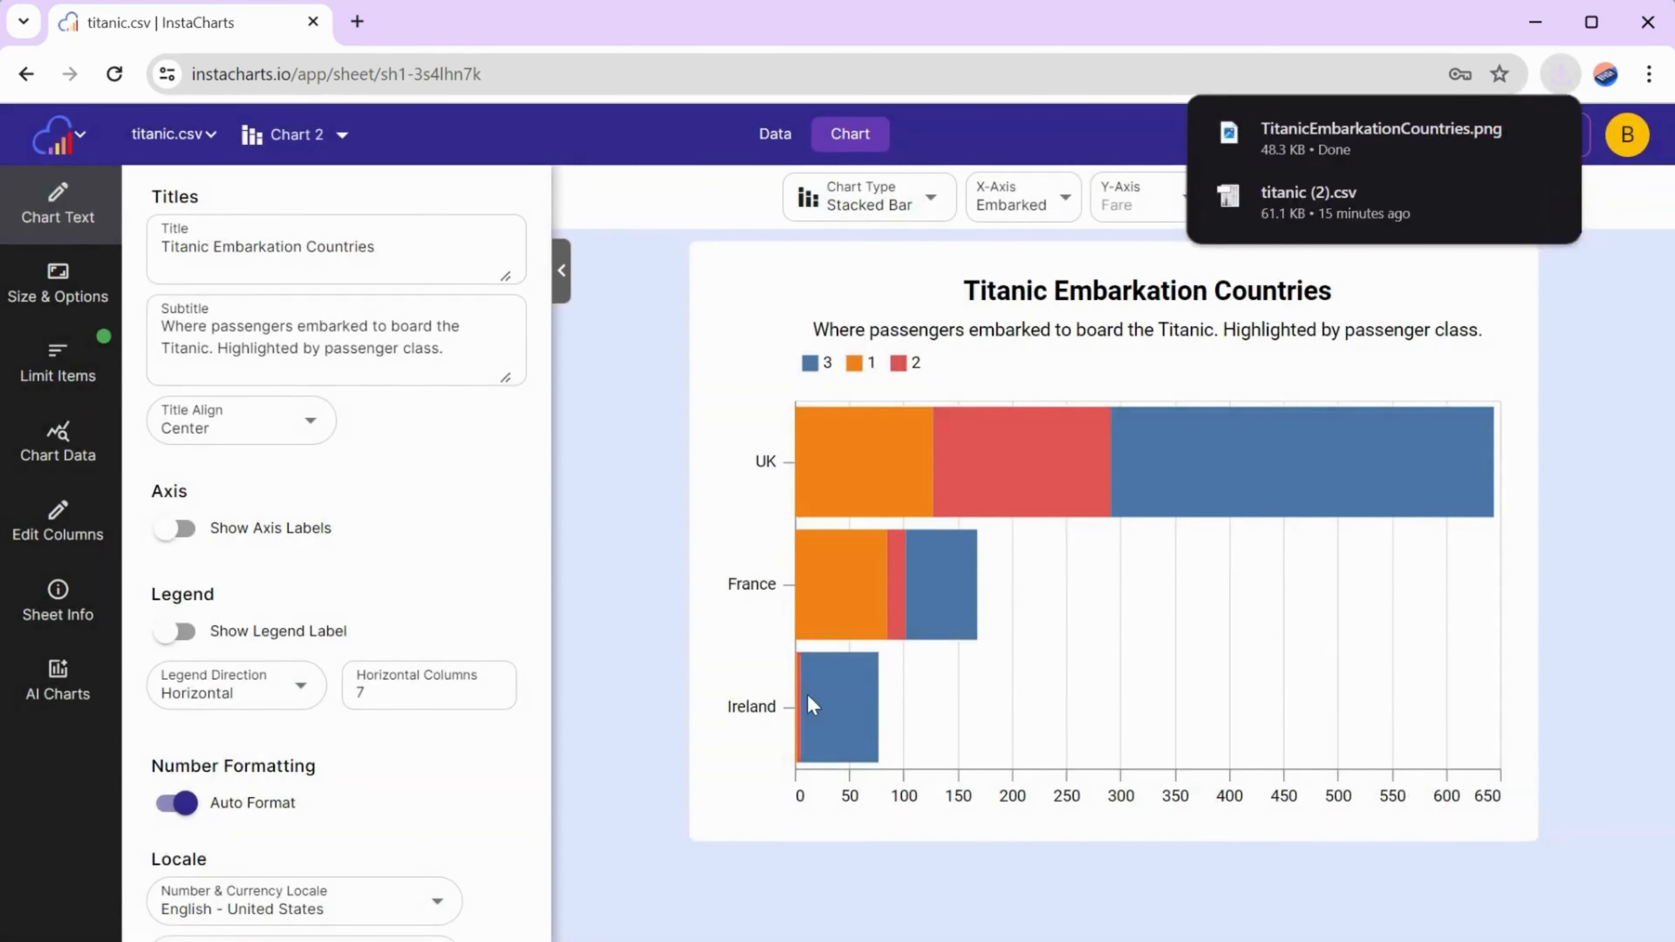
{"action": "left_click", "coordinate": [1541, 133]}
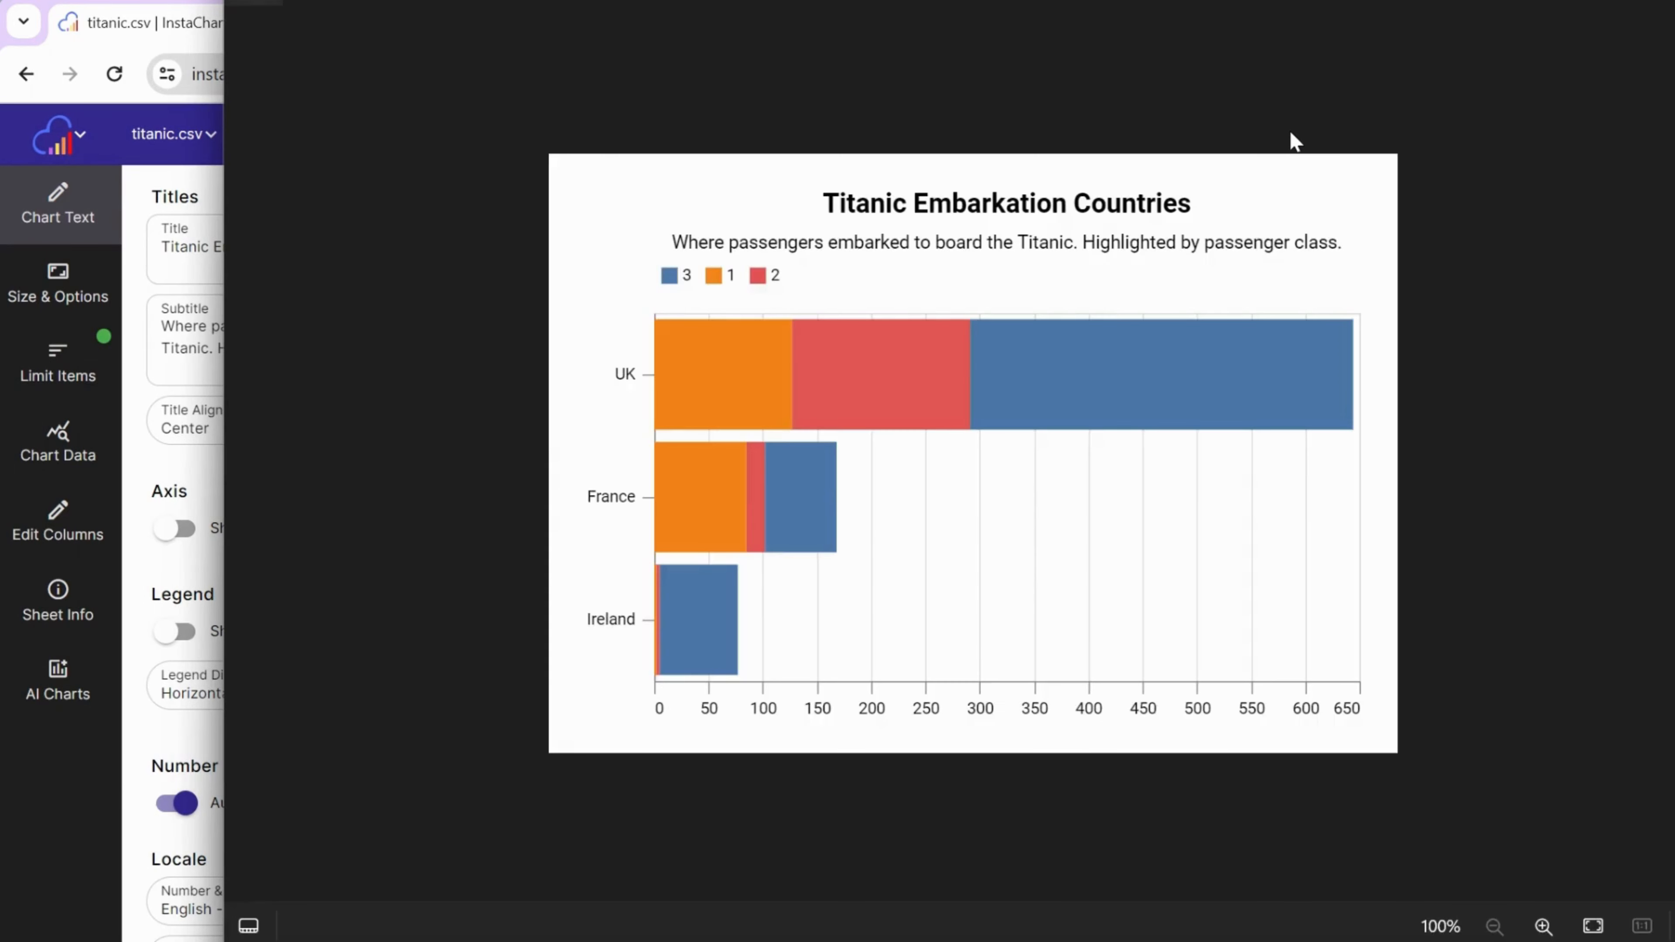
{"action": "left_click_drag", "start_coordinate": [1288, 0], "coordinate": [1198, 126]}
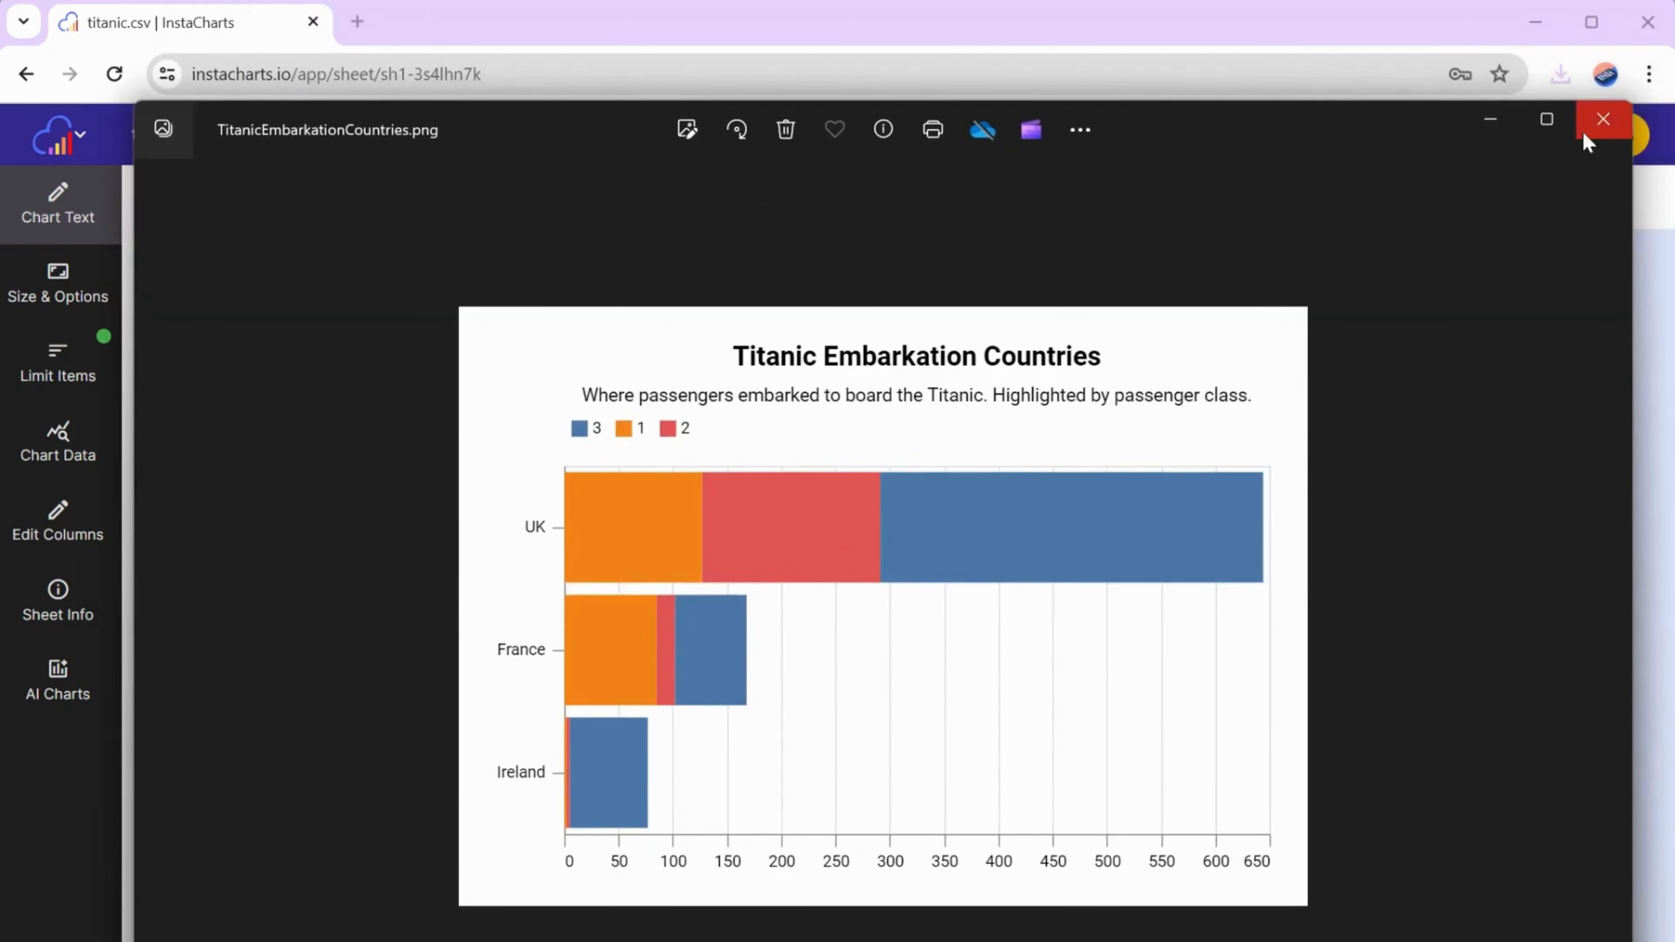
{"action": "left_click", "coordinate": [1610, 120]}
- Share the interactive chart publicly so anyone with the link can access it, and open its share URL in a new tab
{"action": "left_click", "coordinate": [1539, 138]}
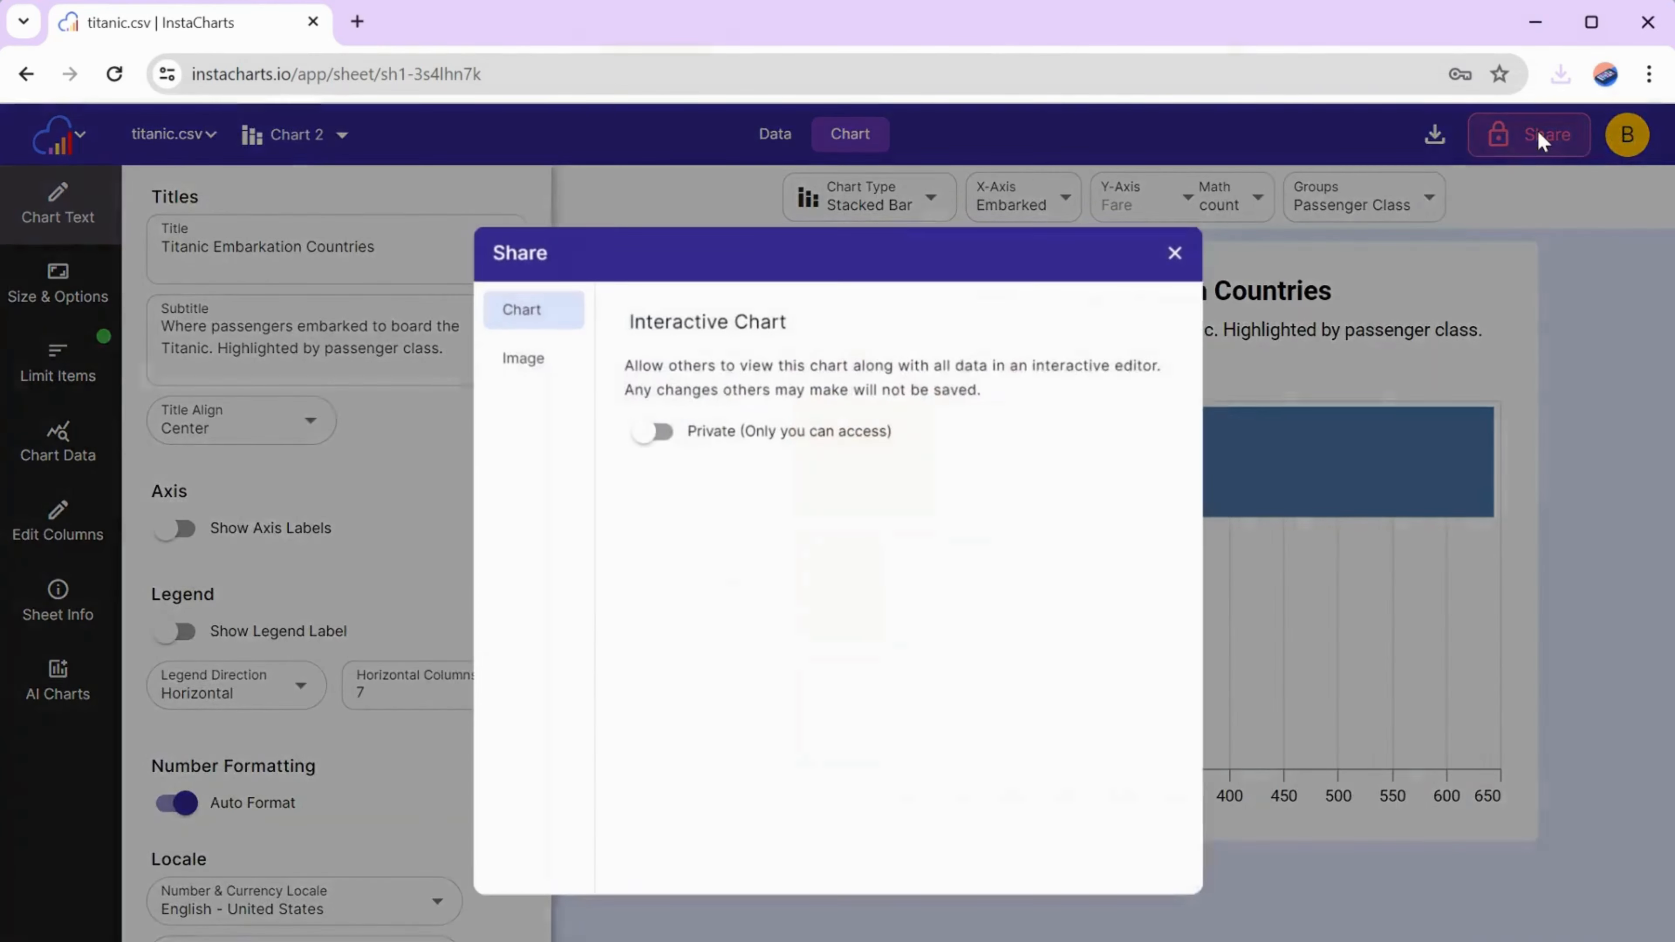
{"action": "left_click", "coordinate": [646, 436]}
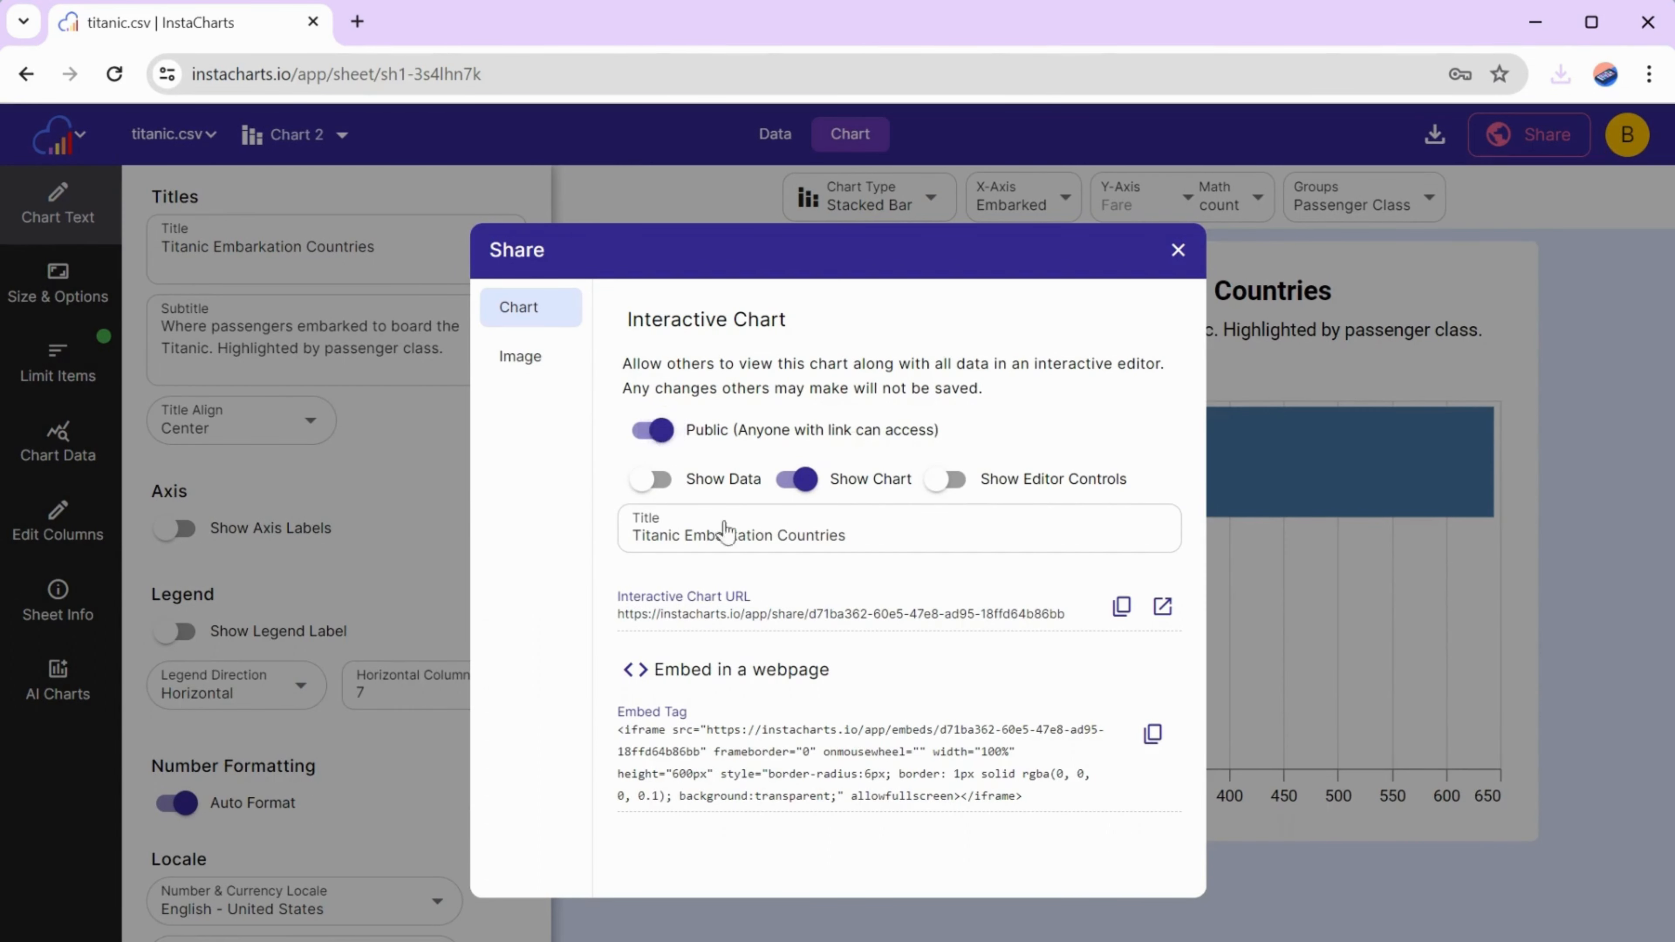
{"action": "left_click", "coordinate": [1162, 606]}
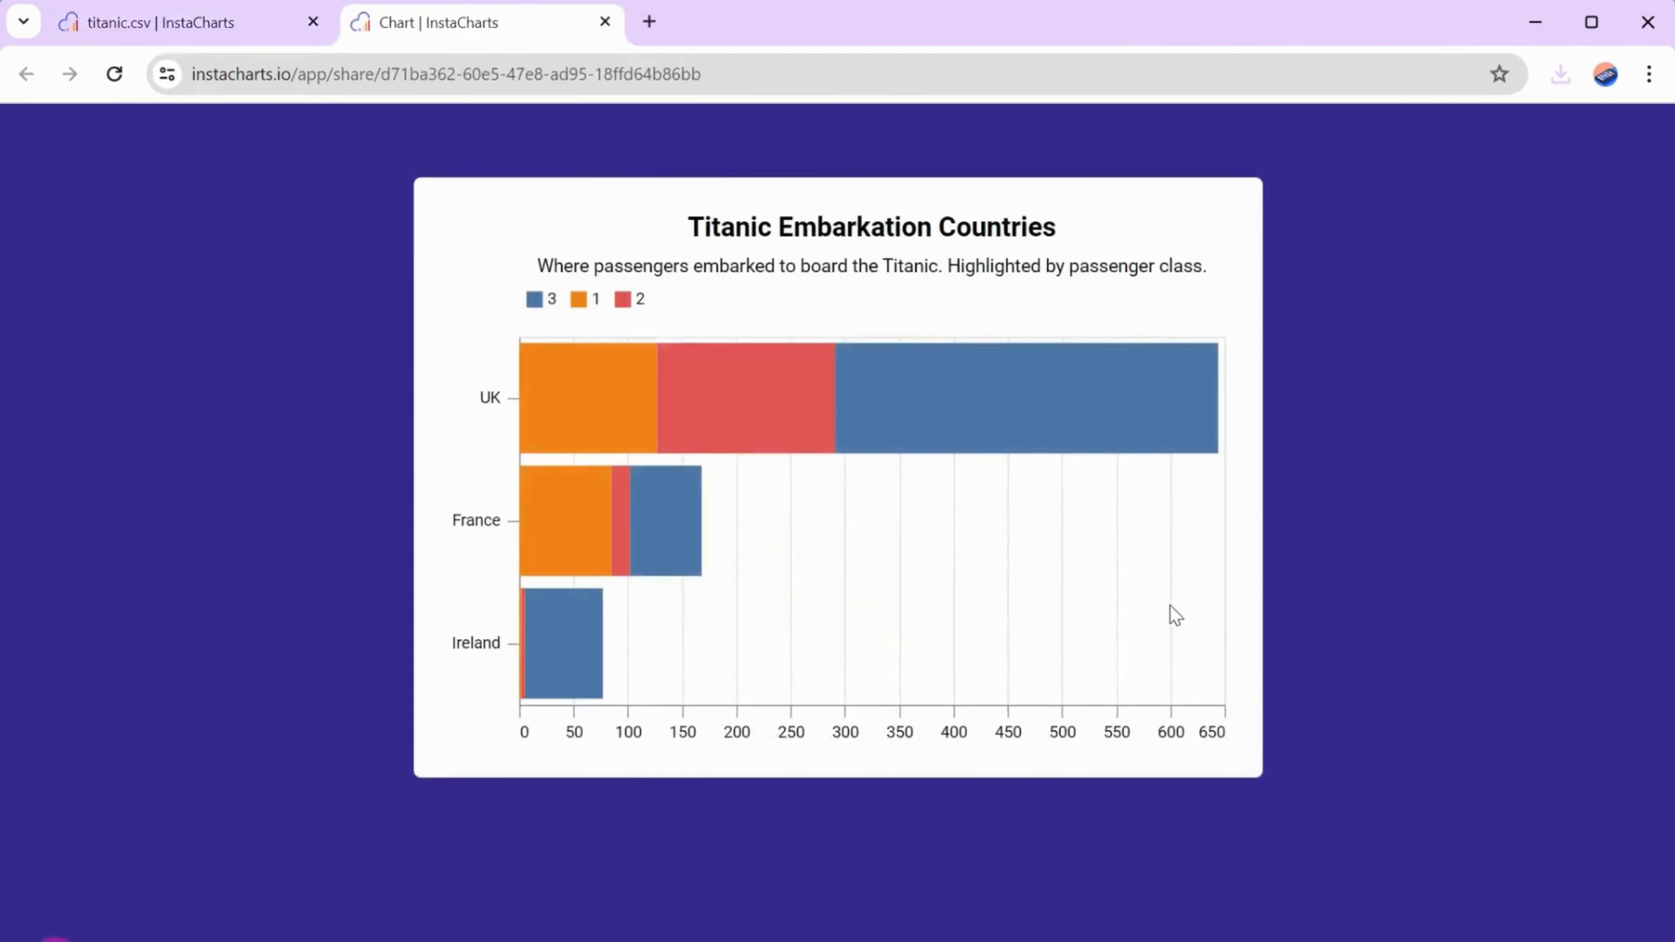
- Inspect the data tooltips of the UK and Ireland bar segments in the shared chart, and return to the titanic.csv sheet's sharing settings
{"action": "mouse_move", "coordinate": [953, 424]}
{"action": "mouse_move", "coordinate": [793, 427]}
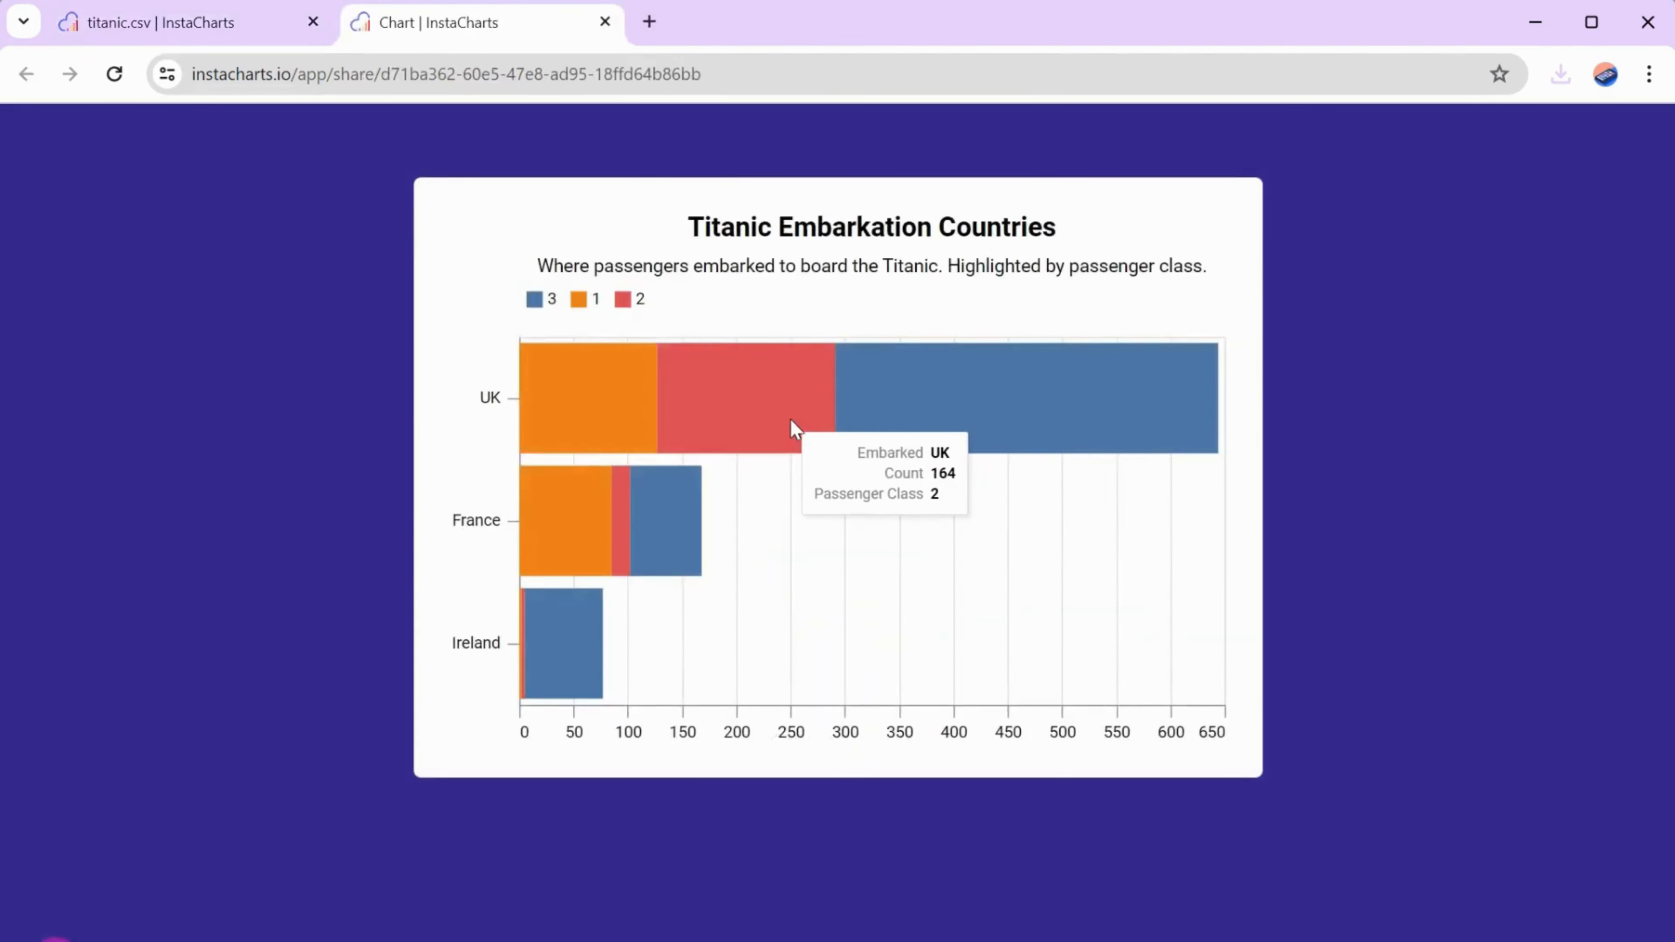
{"action": "mouse_move", "coordinate": [612, 417]}
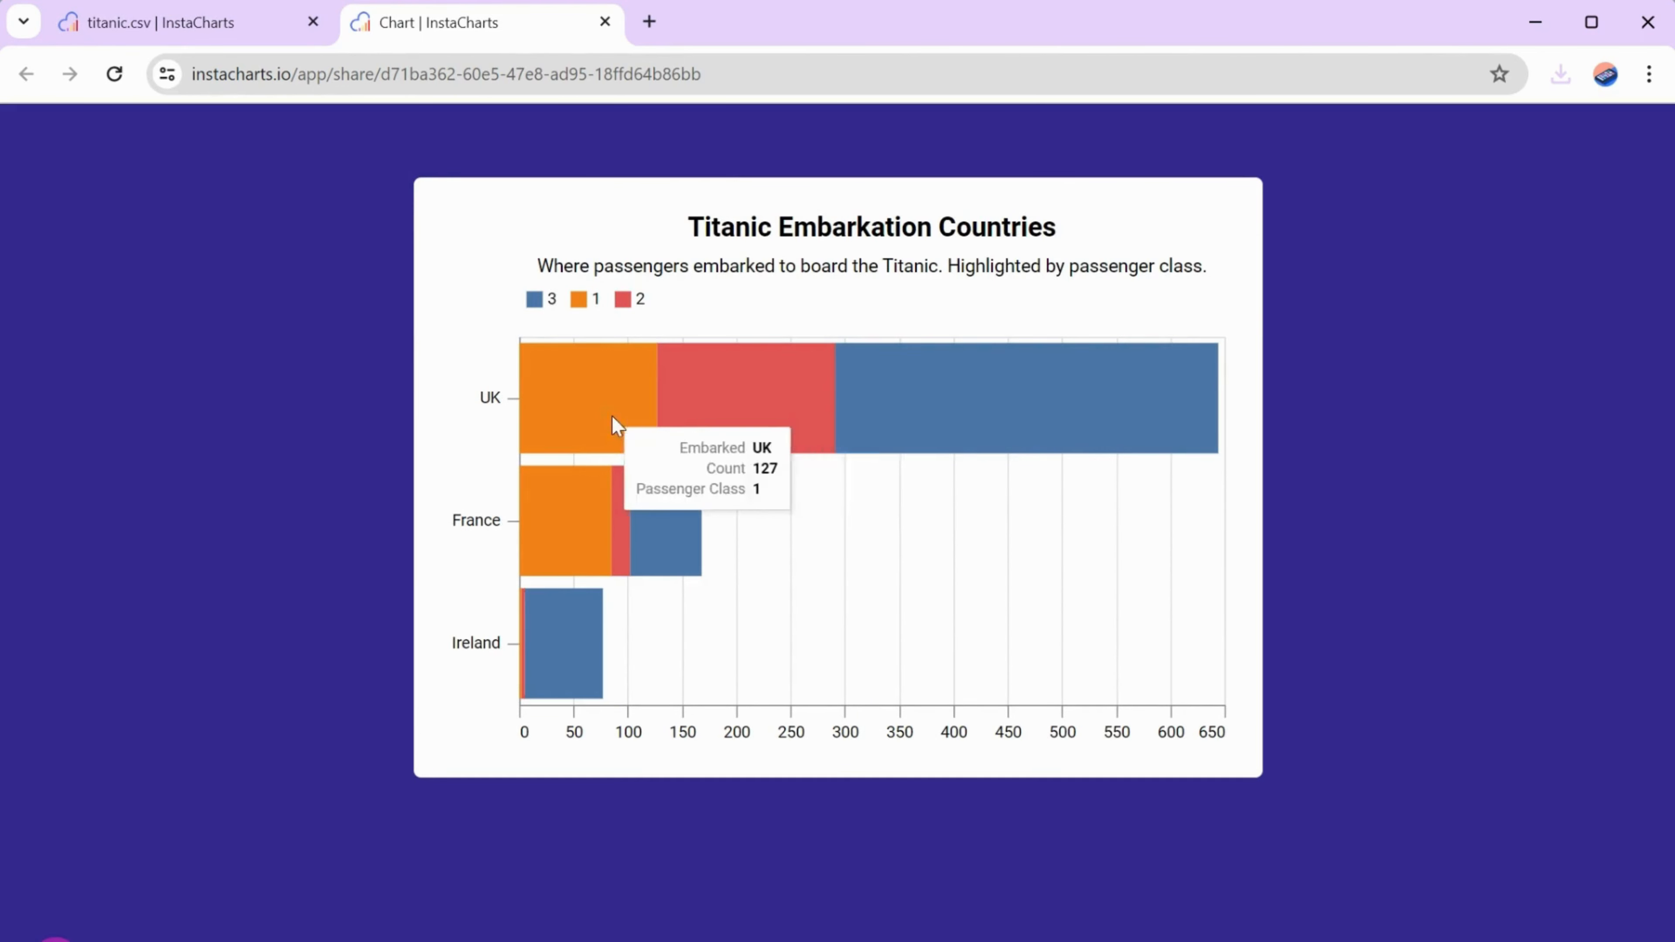
{"action": "mouse_move", "coordinate": [570, 660]}
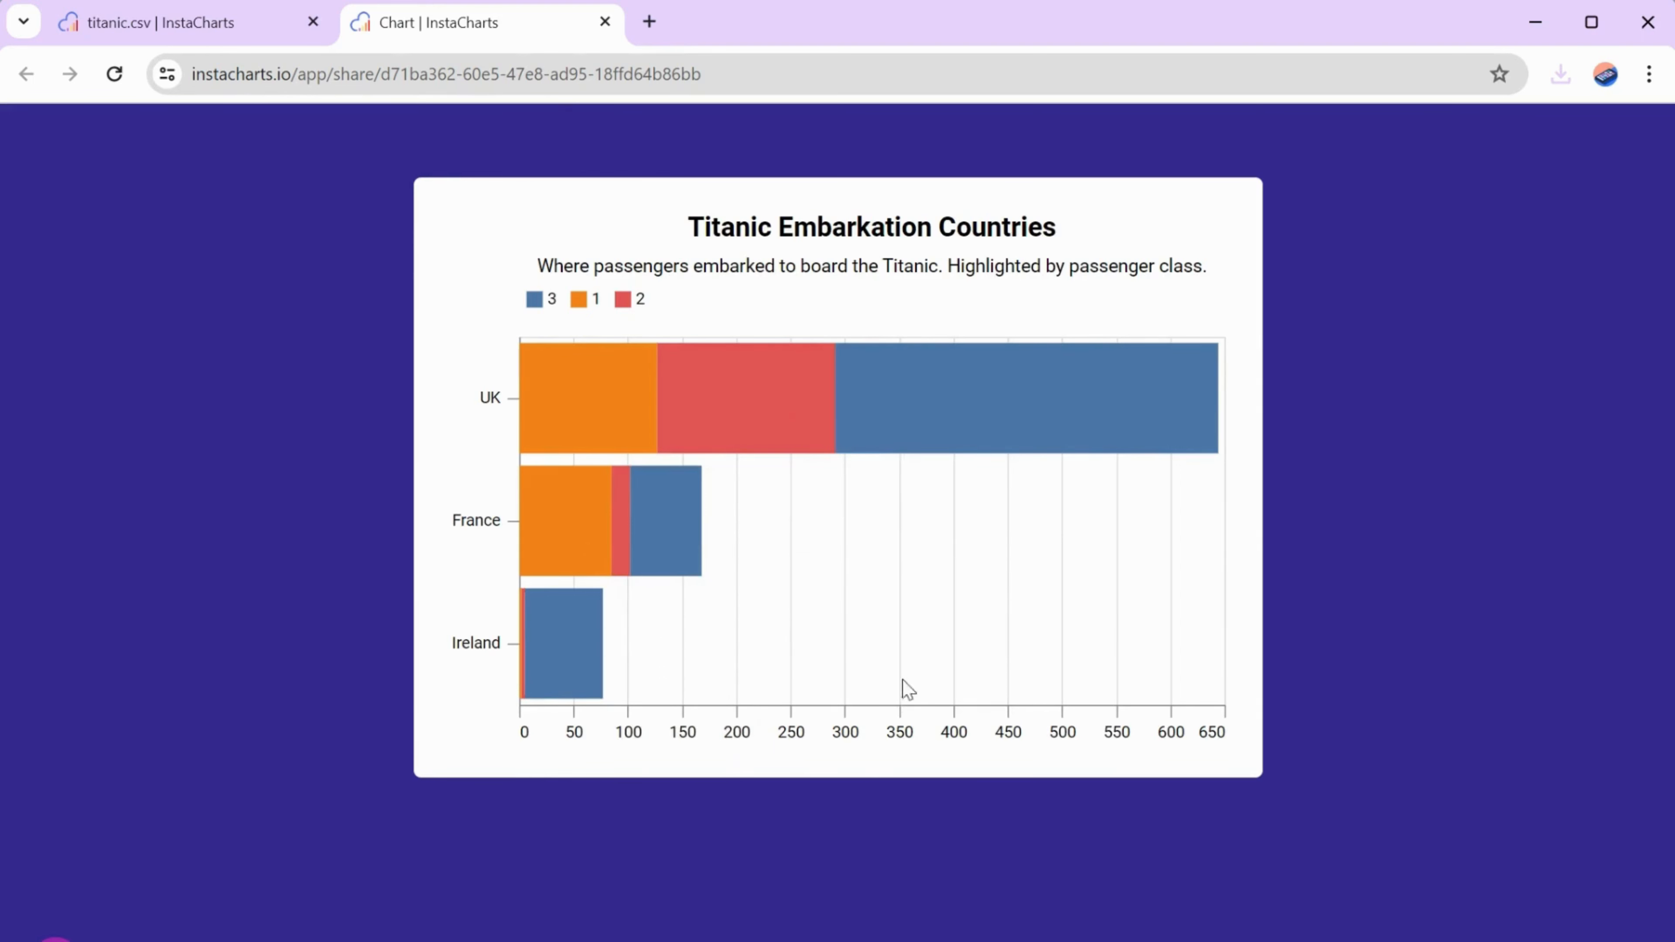
{"action": "left_click", "coordinate": [254, 41]}
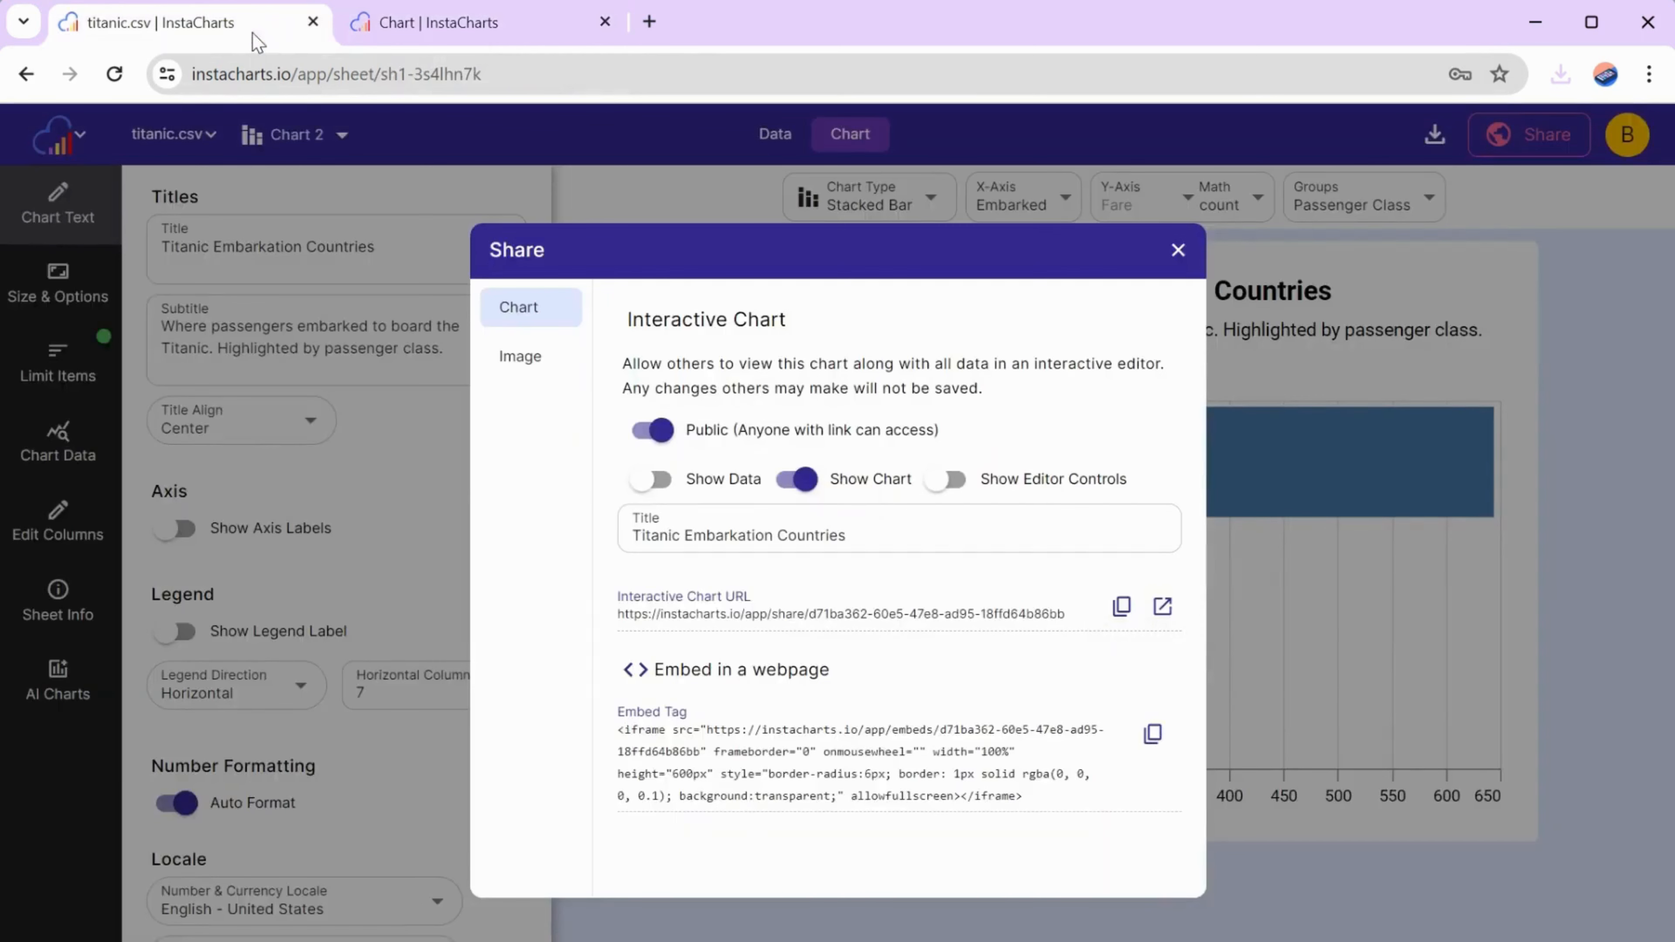